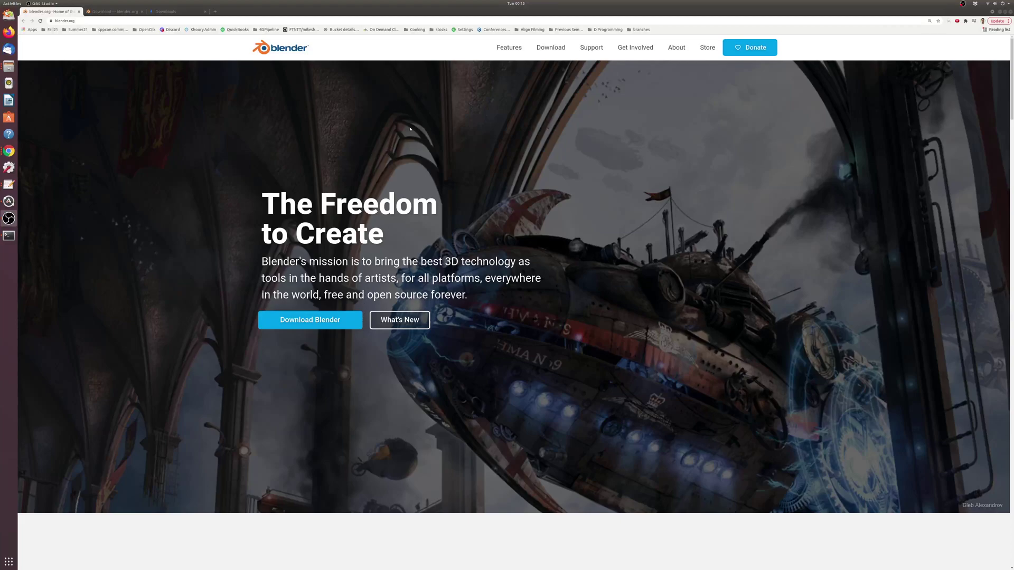
- Enlarge the blender.org page and examine the feature overview from Rendering and Modeling down to Scripting and Interface
key("ctrl+plus")
key("ctrl+plus")
key("ctrl+plus")
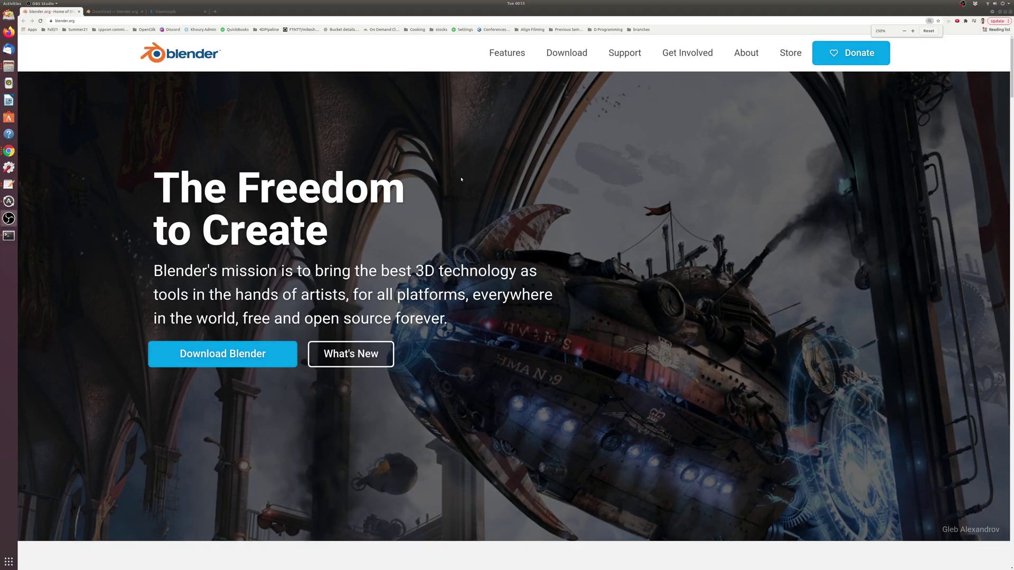
left_click(505, 56)
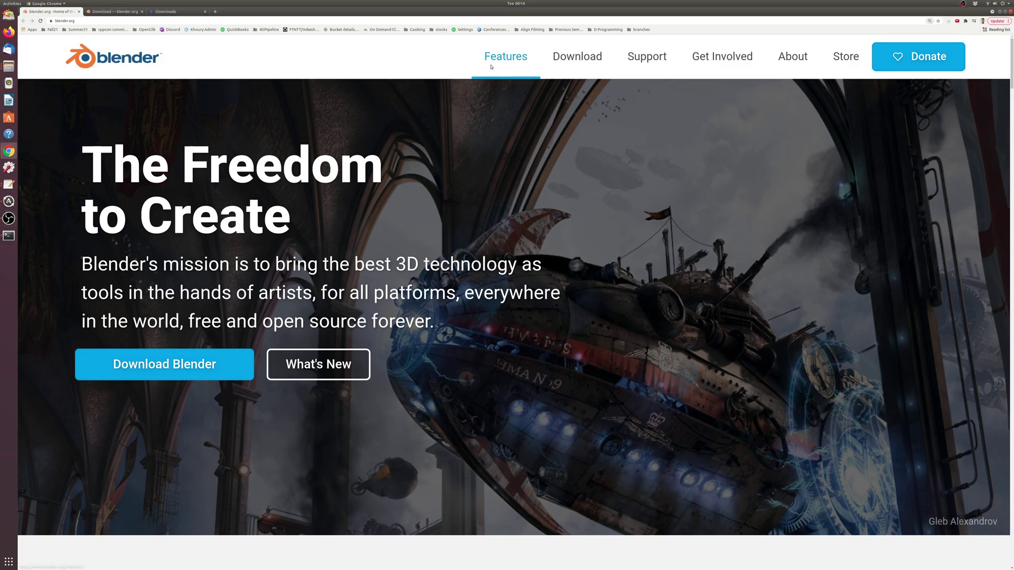
scroll(534, 267, "down", 3)
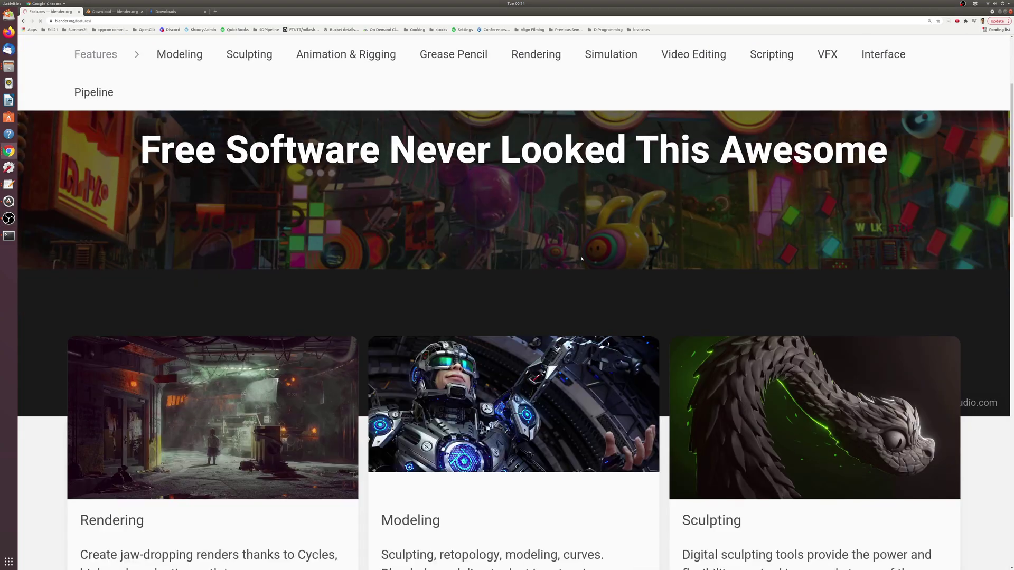
scroll(534, 267, "down", 3)
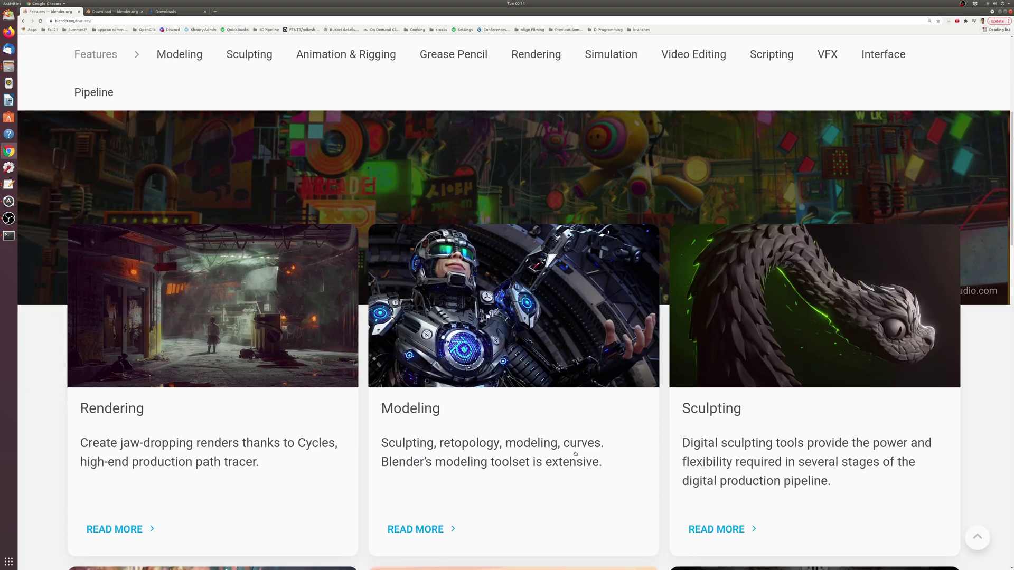
scroll(628, 397, "down", 5)
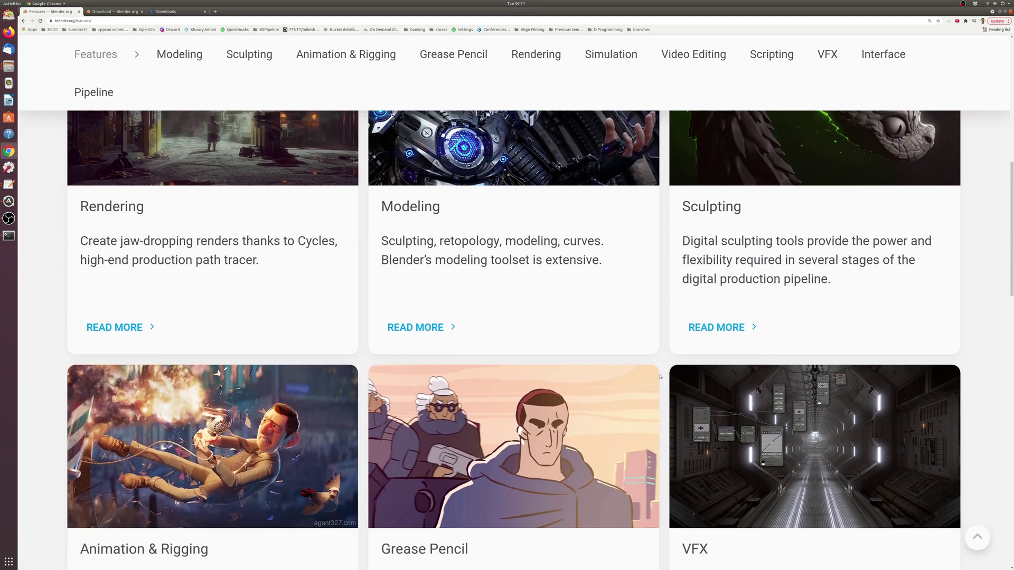
scroll(660, 377, "down", 5)
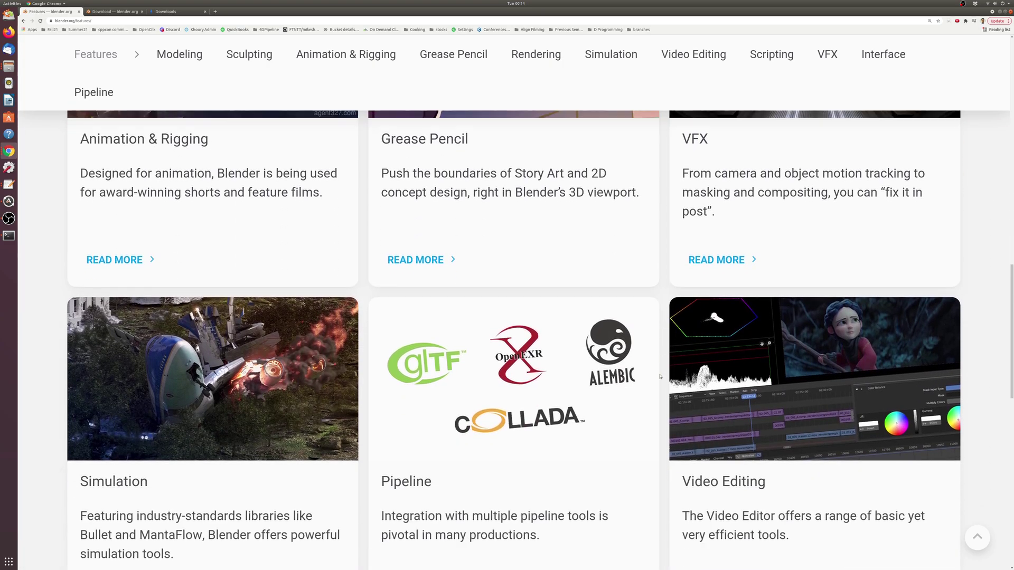
scroll(660, 377, "down", 2)
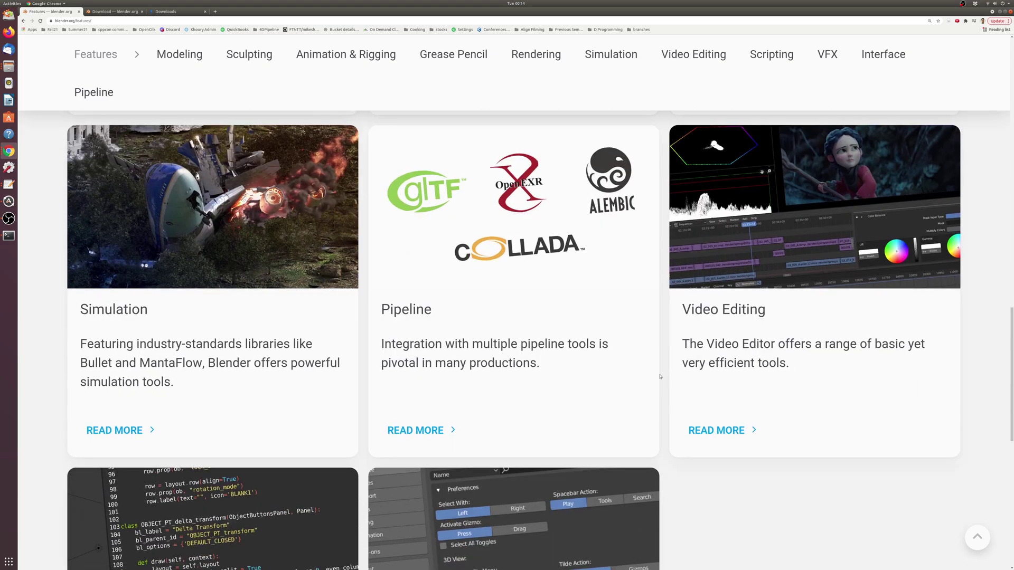
scroll(660, 376, "down", 3)
scroll(660, 377, "down", 2)
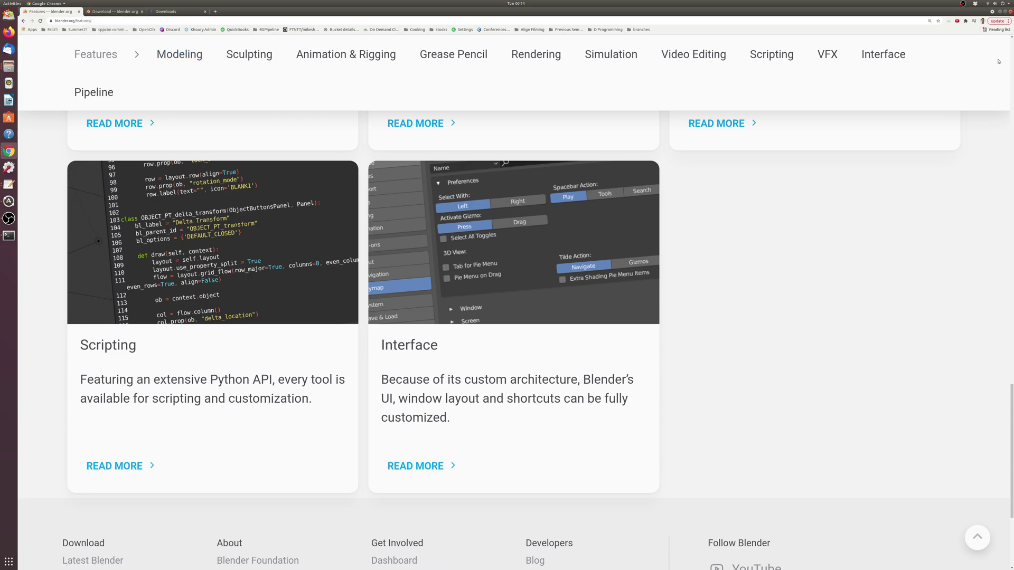
- Return to the start of the features page and open the site's Download page
key("Home")
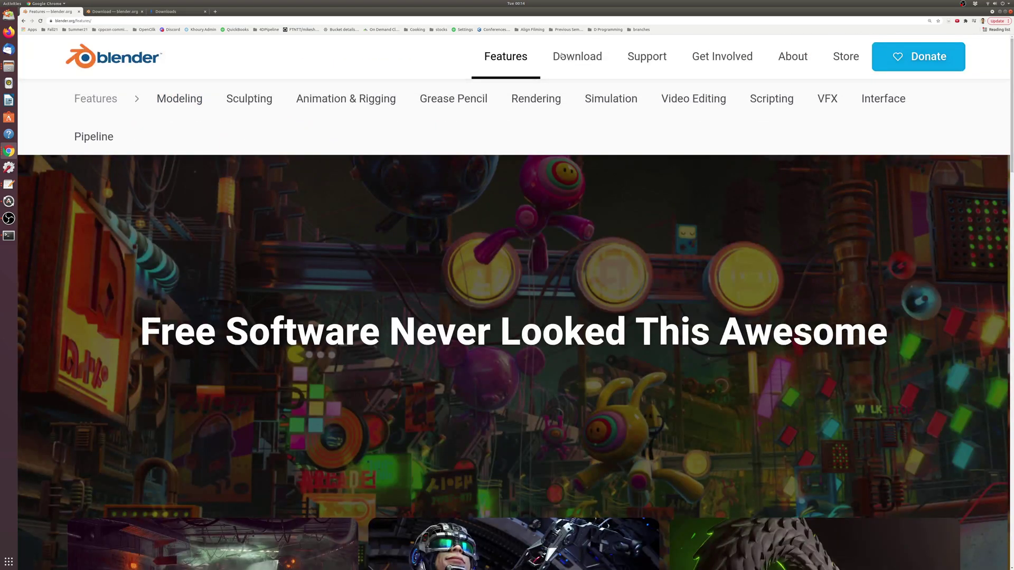
left_click(577, 57)
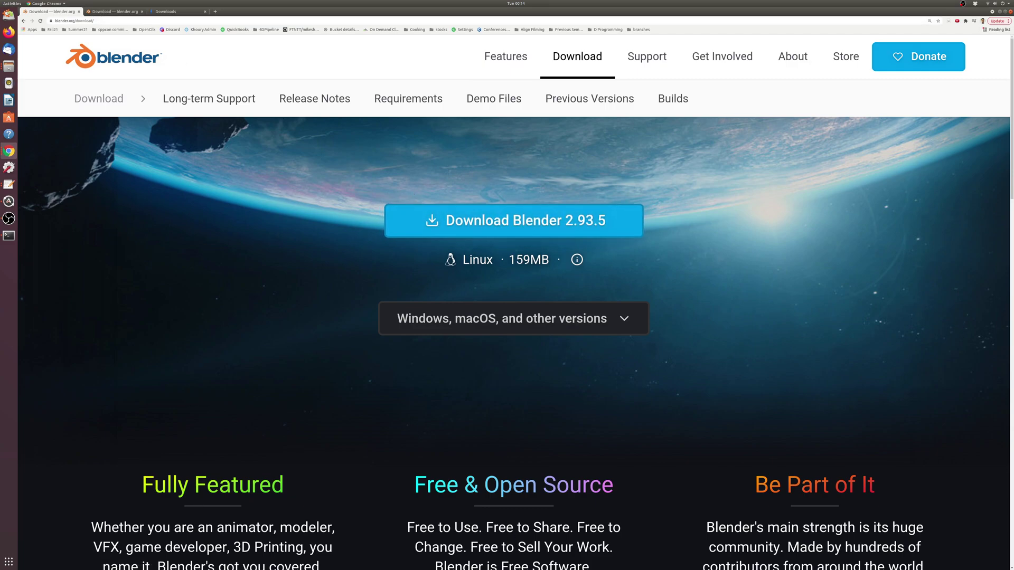
- Switch to the file manager, run the blender executable from the blender-2.93.5-linux-x64 folder, and dismiss Blender's splash screen
key("super")
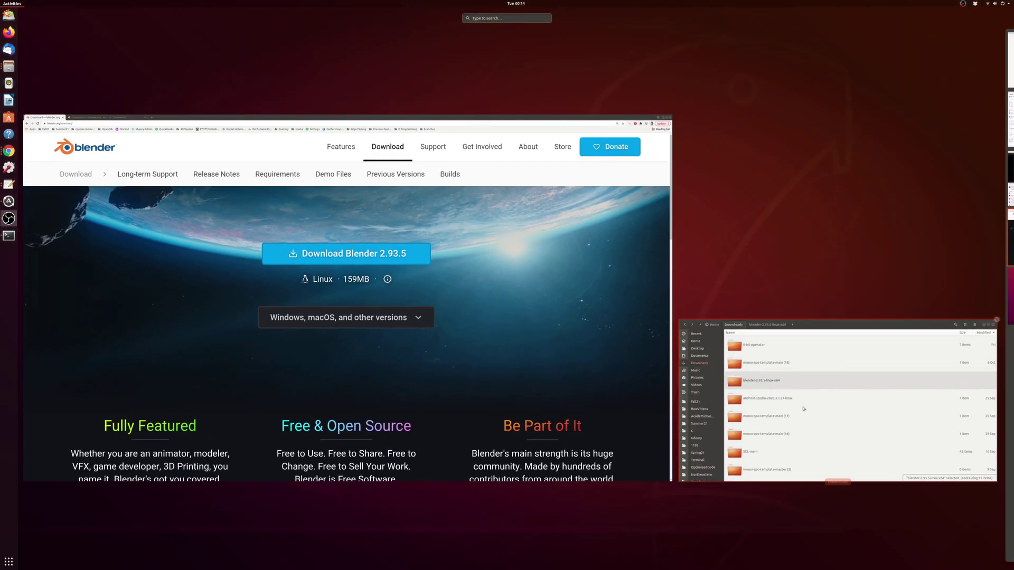
left_click(839, 454)
double_click(237, 269)
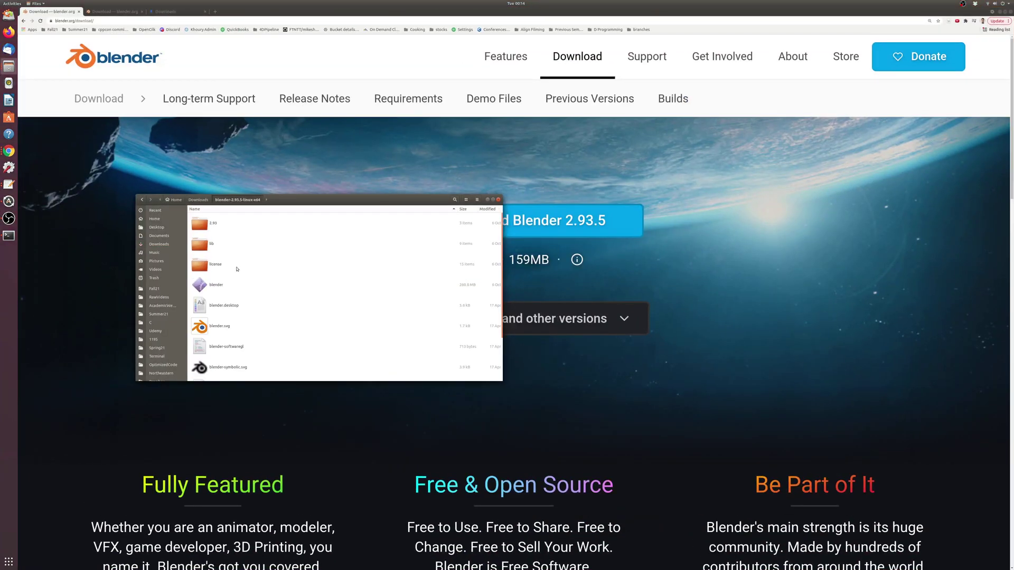
left_click(217, 289)
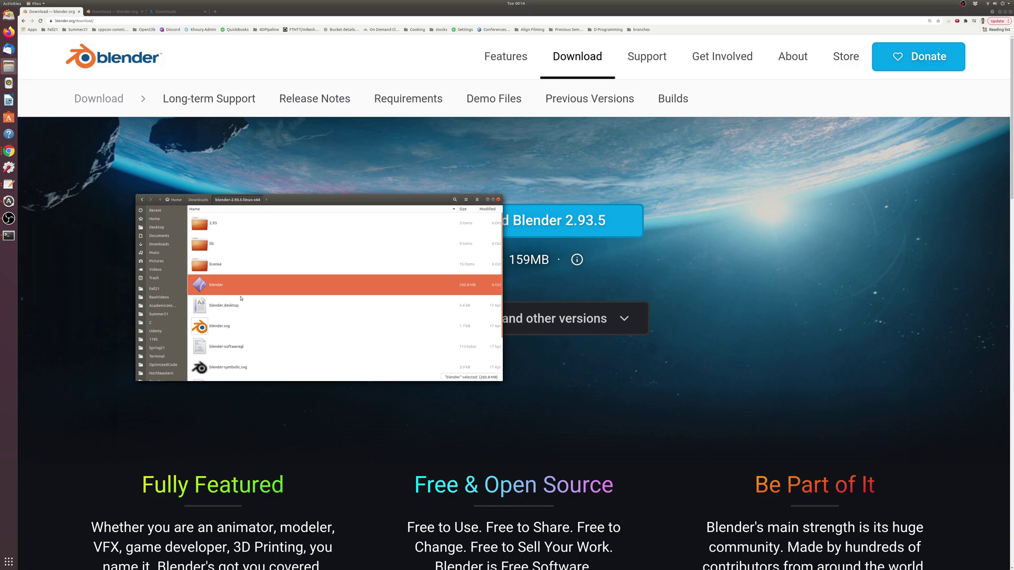
left_click_drag(344, 203, 522, 263)
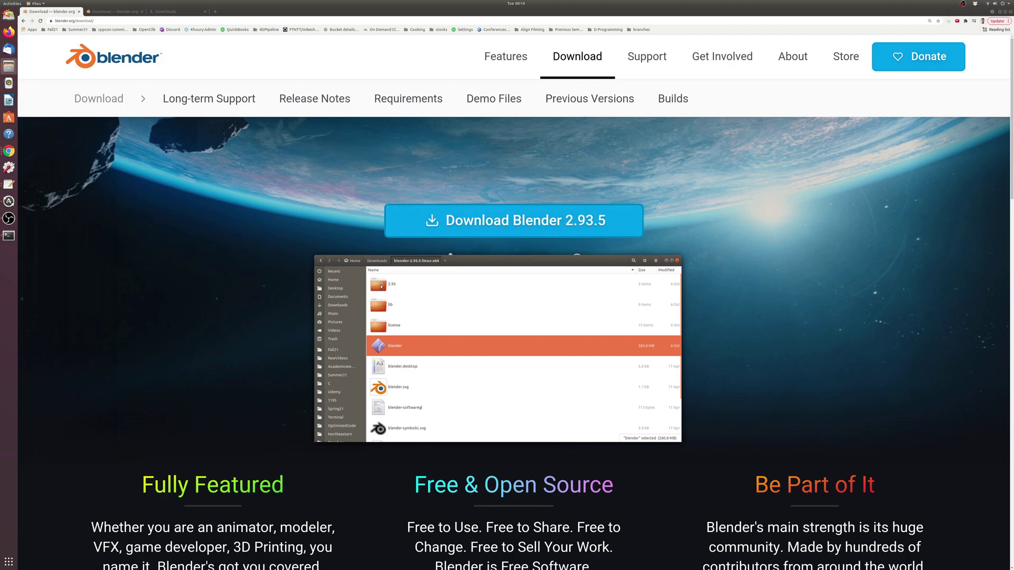
right_click(403, 349)
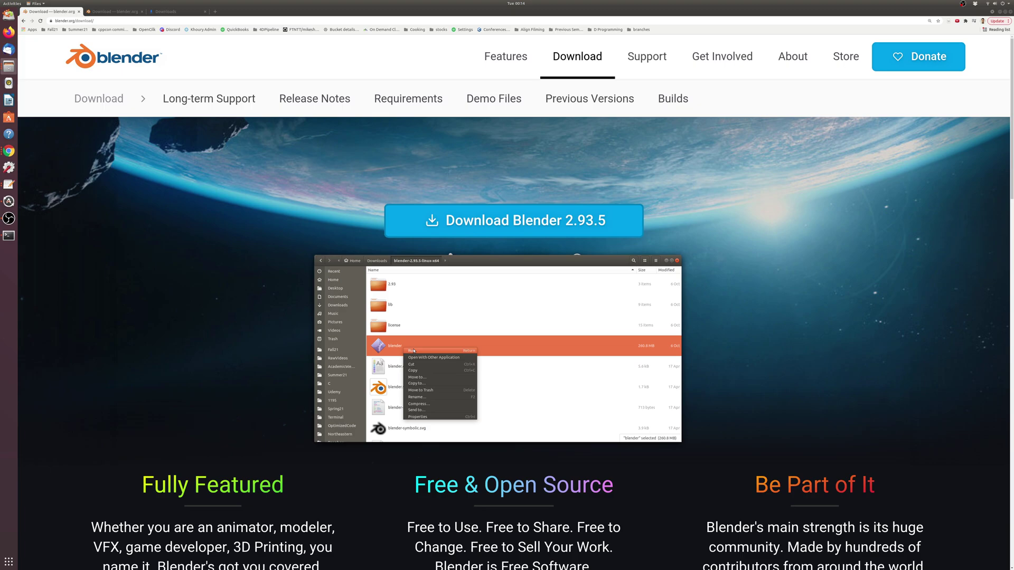
left_click(414, 351)
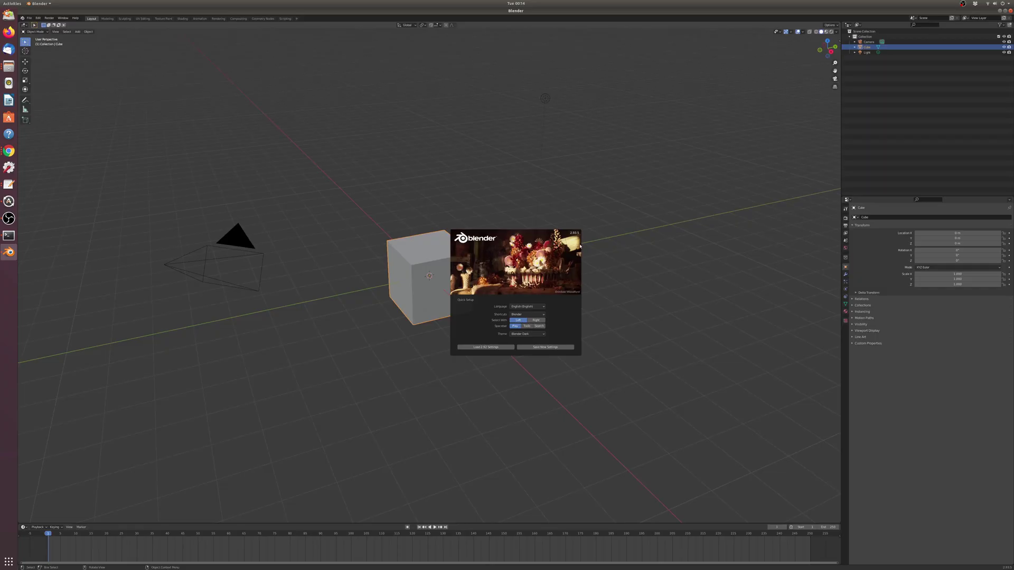
left_click(618, 241)
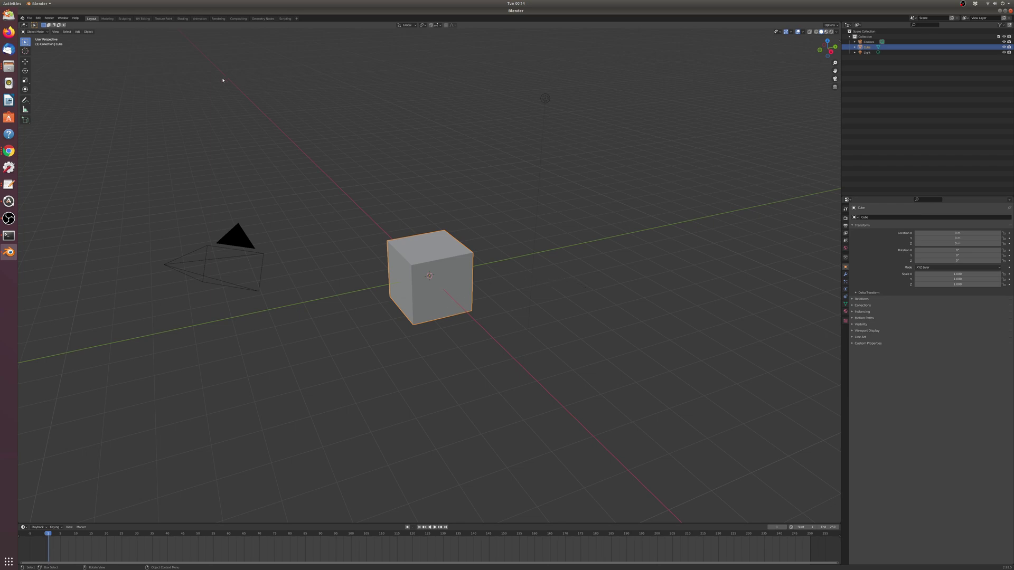
- Open the Blender Preferences and set the interface resolution scale to 2.00
left_click(30, 19)
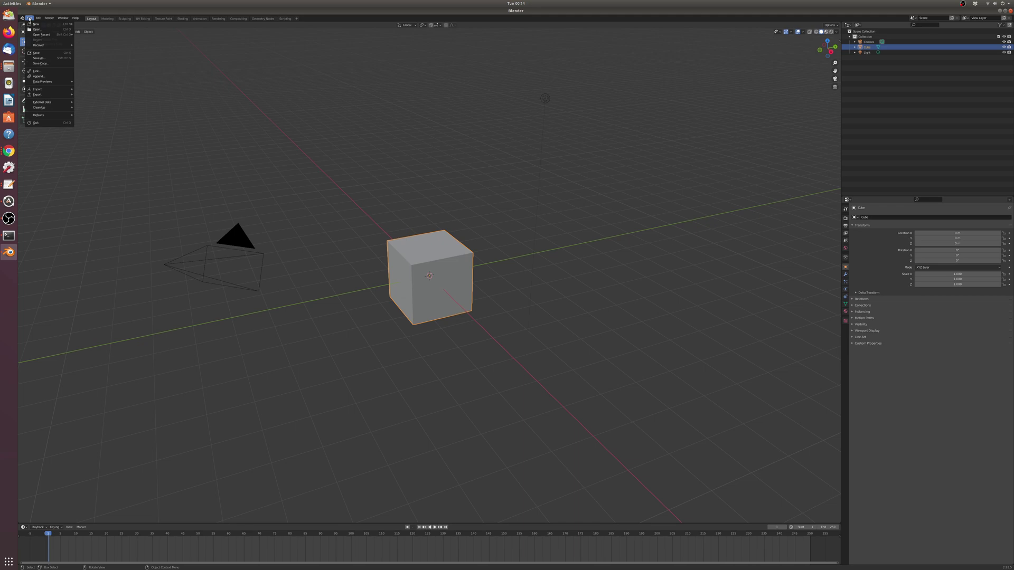
mouse_move(54, 95)
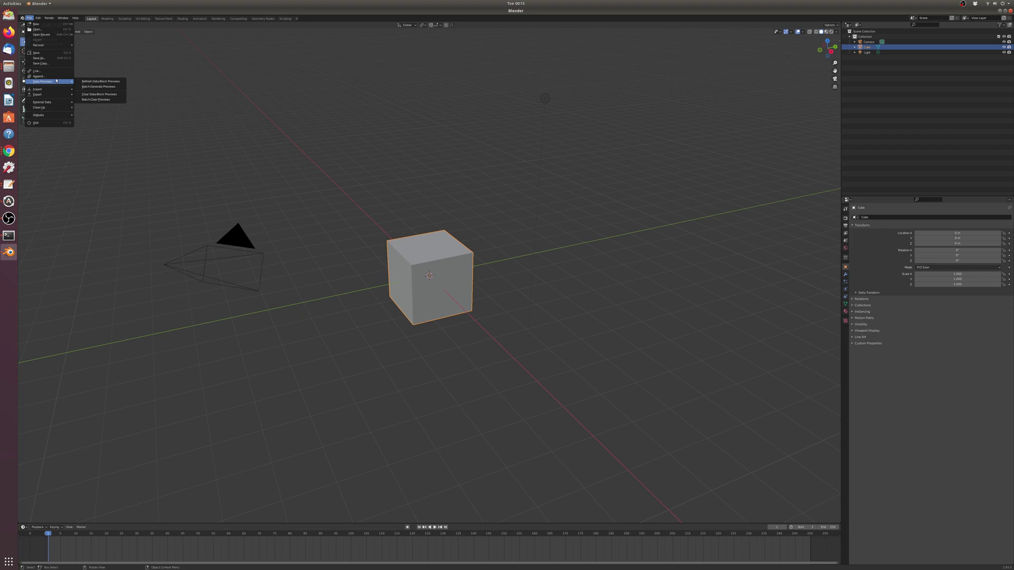
mouse_move(37, 19)
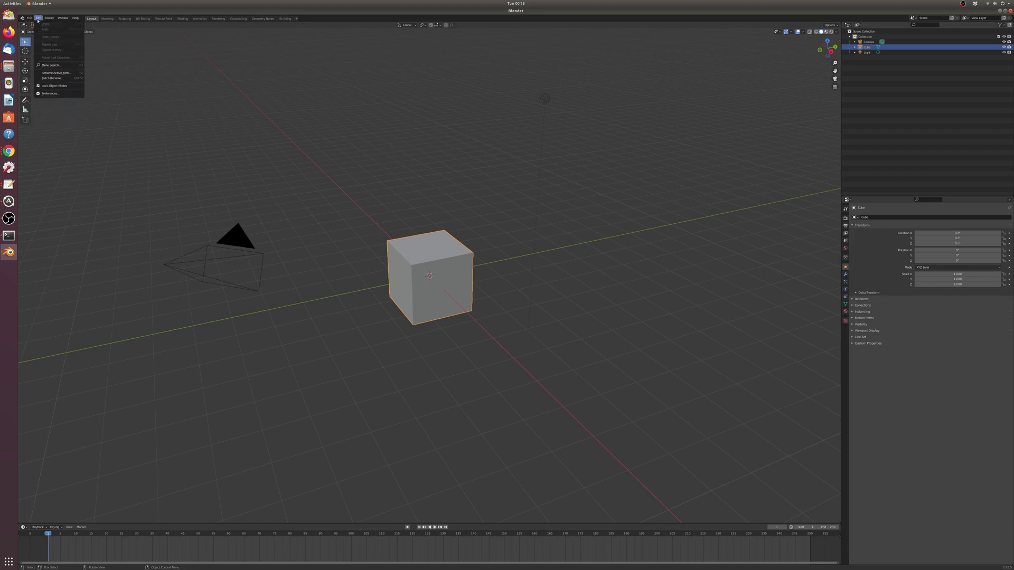
left_click(53, 93)
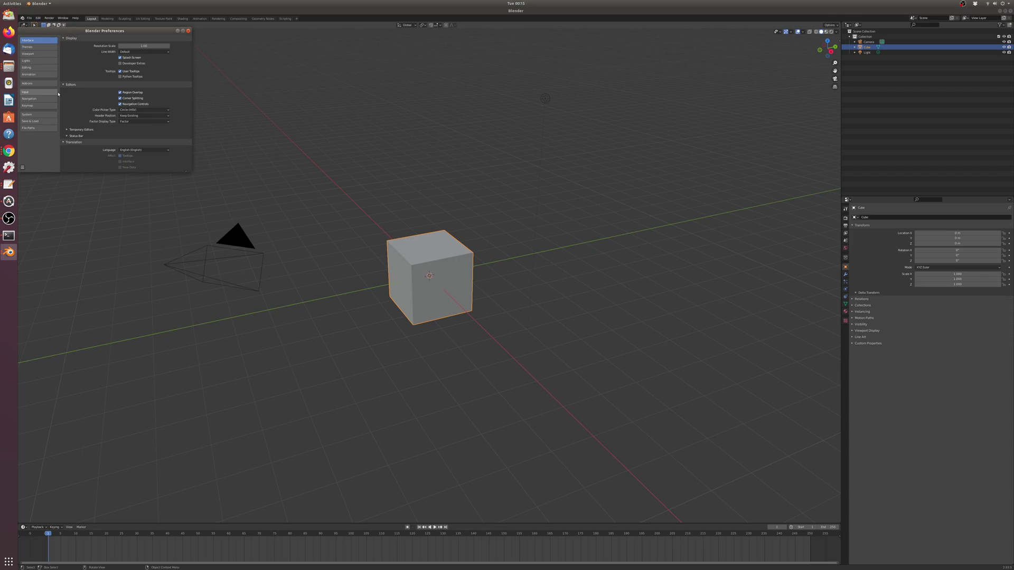
left_click_drag(87, 31, 396, 234)
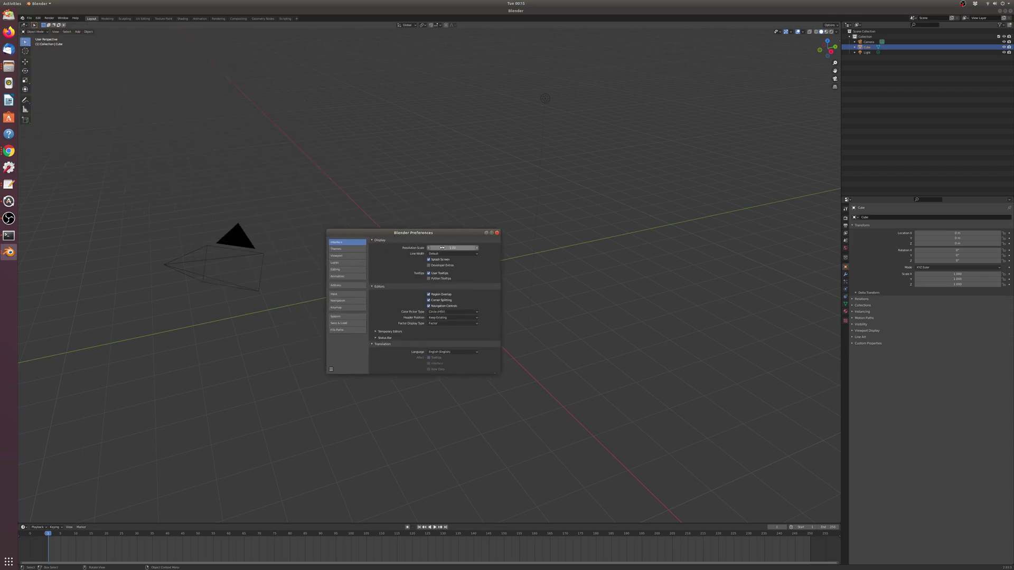
left_click_drag(452, 248, 489, 255)
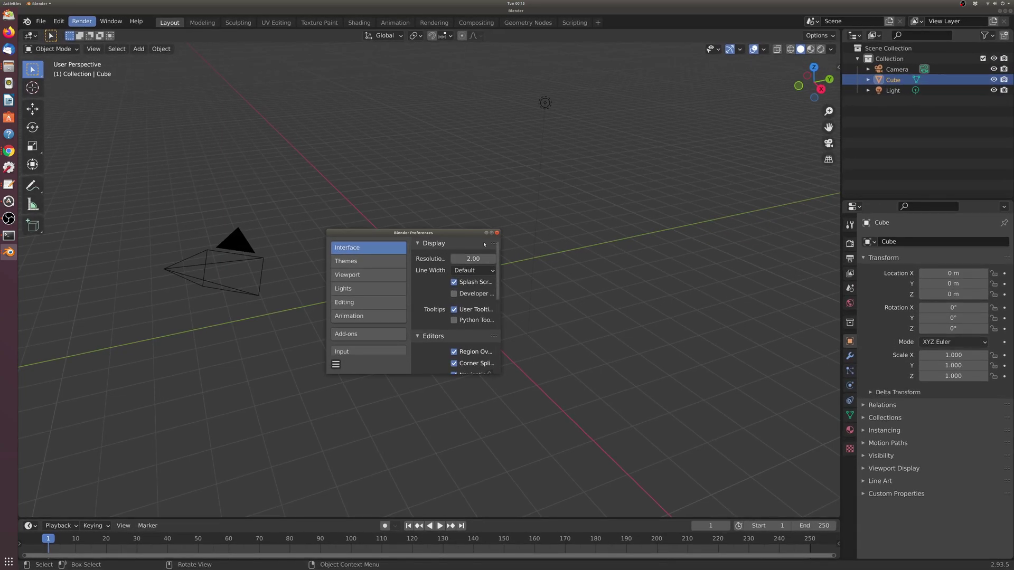
- Widen and heighten the Preferences window so all its categories fit, and reposition it over the viewport
left_click_drag(499, 244, 581, 246)
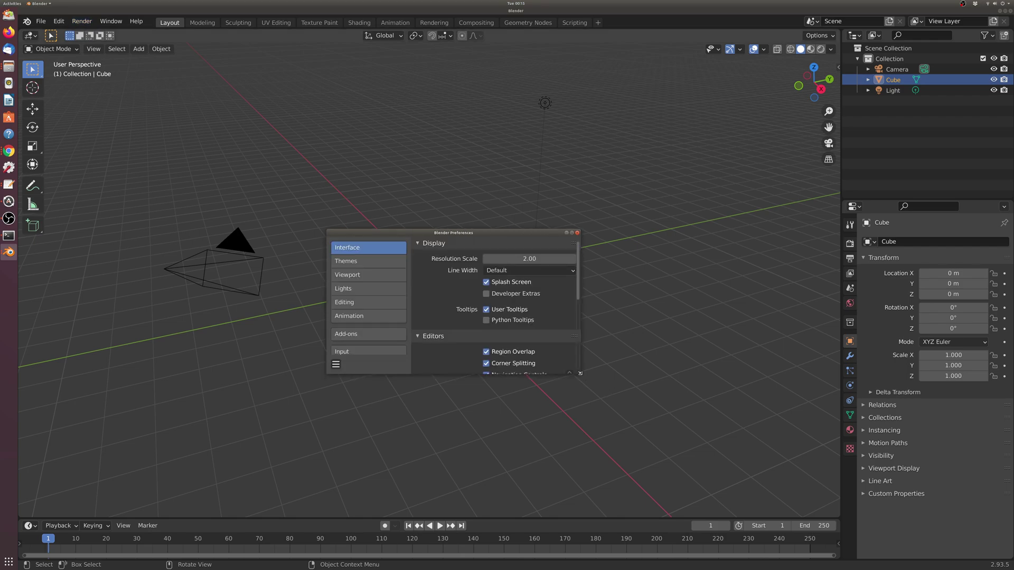
left_click_drag(579, 372, 694, 453)
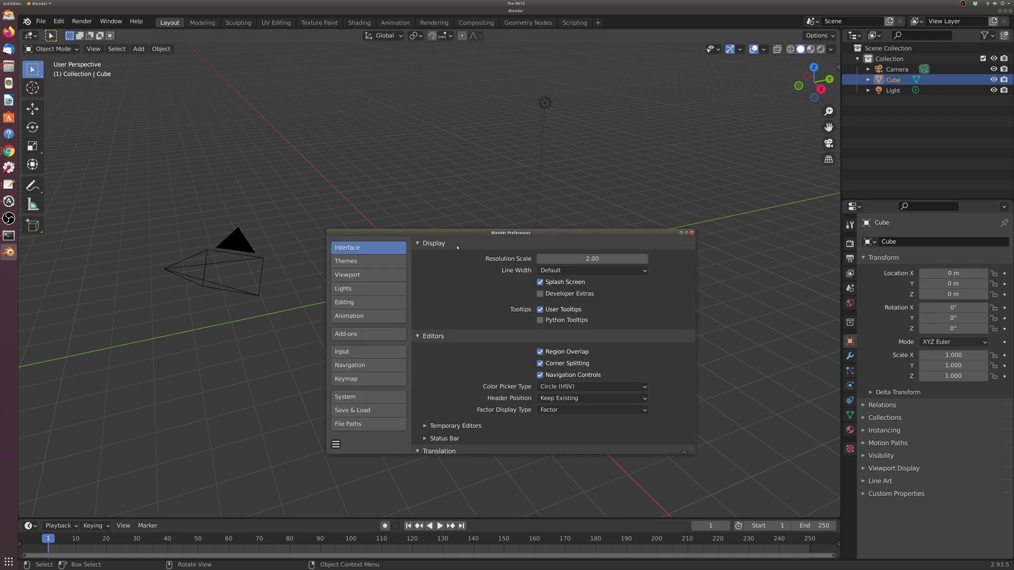
left_click_drag(449, 234, 398, 144)
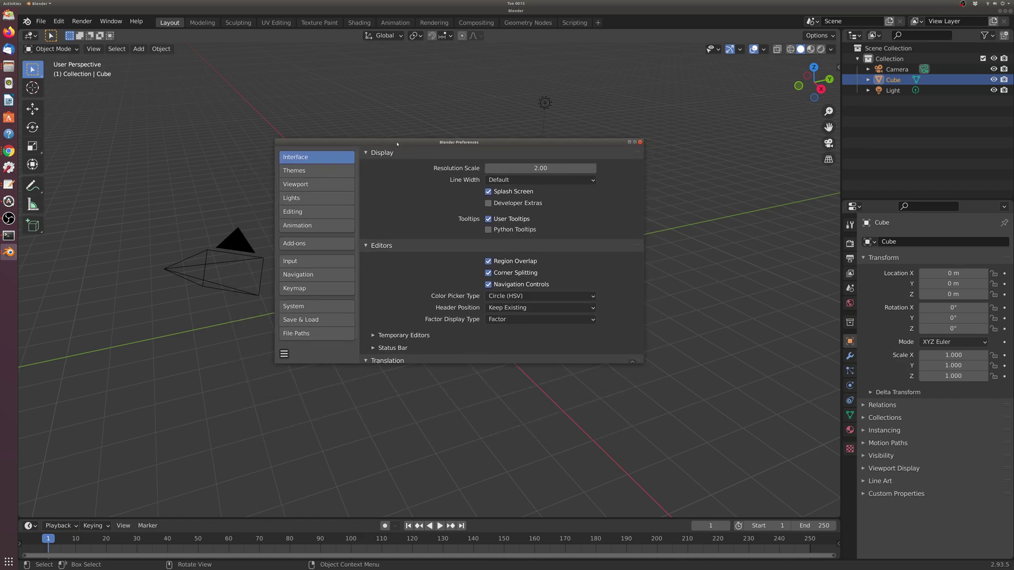
- Look through the Themes, Viewport, Lights and Animation preferences, and close the Preferences window
left_click(317, 171)
left_click(319, 185)
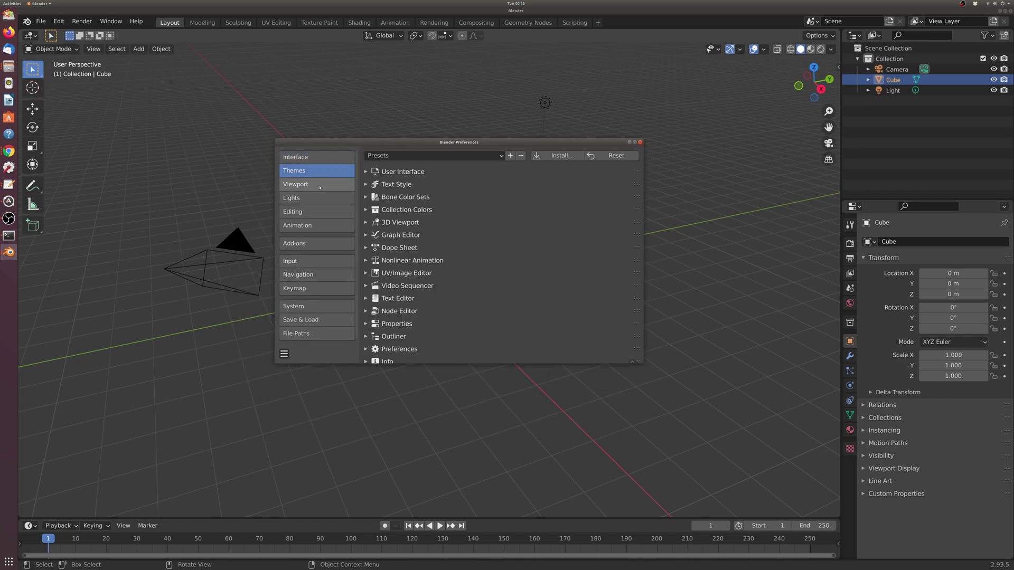
left_click(317, 198)
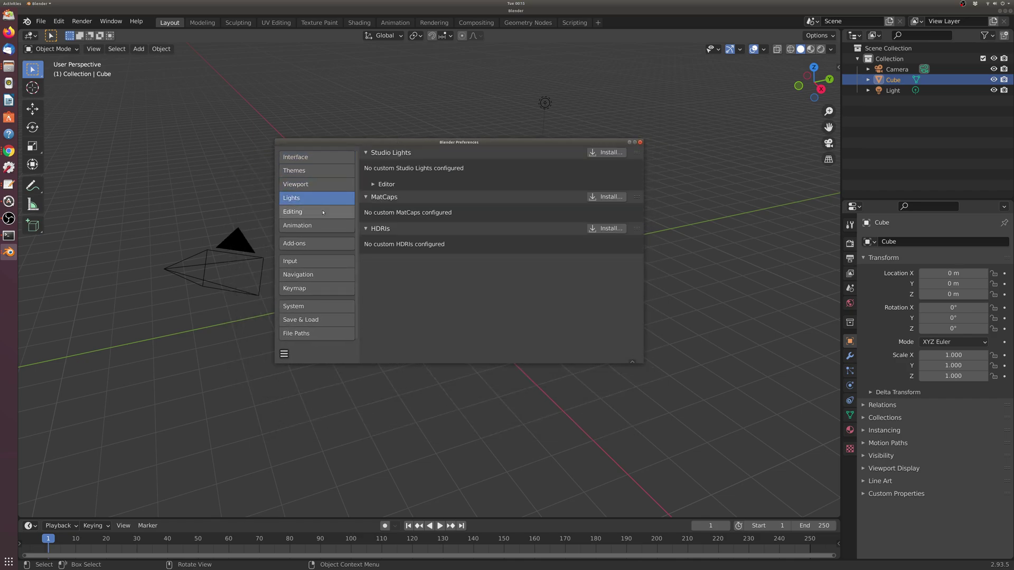
left_click(323, 227)
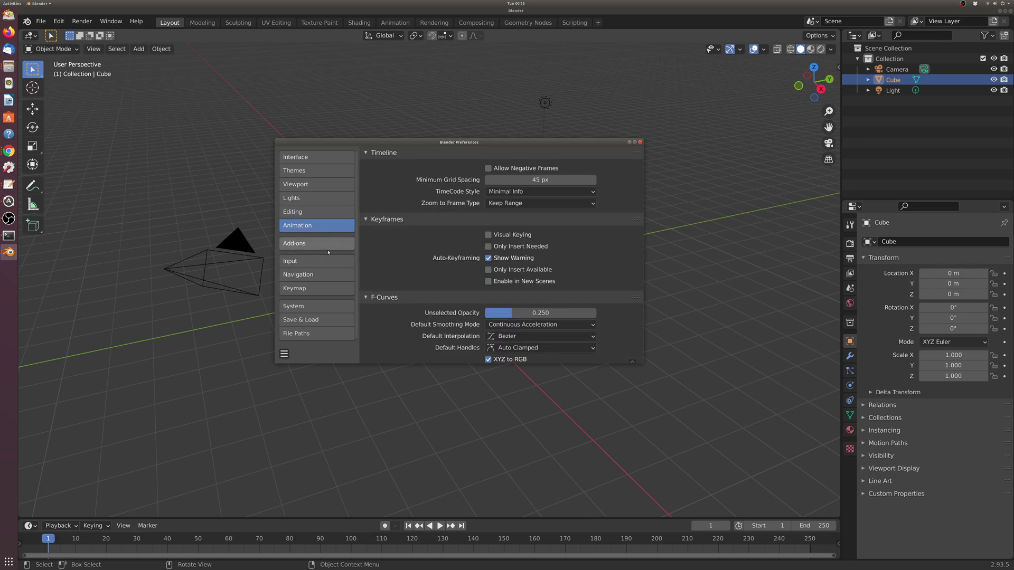
left_click(639, 142)
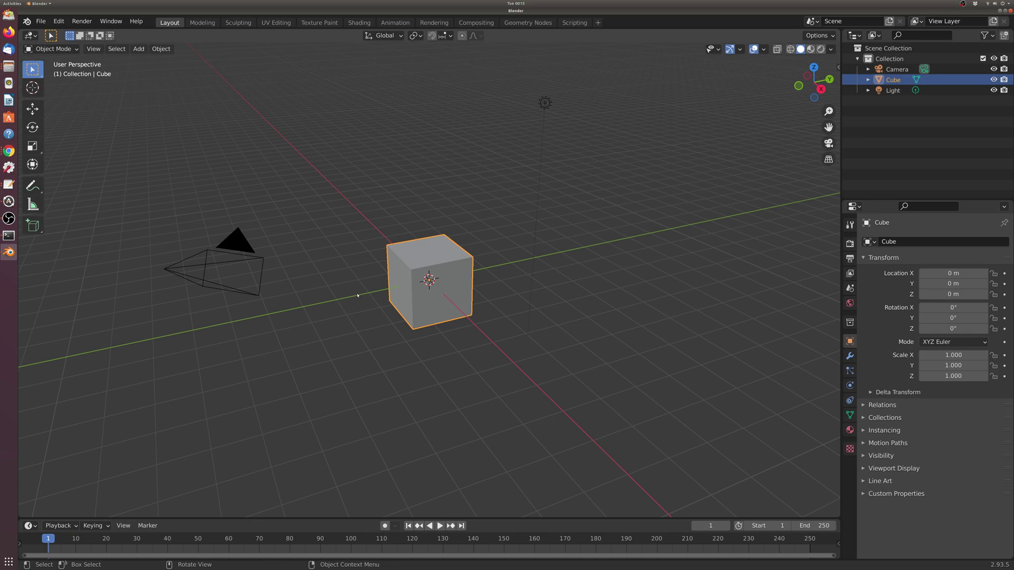
- Examine the default cube in the 3D viewport from closer and farther distances
scroll(359, 294, "up", 4)
scroll(360, 292, "down", 6)
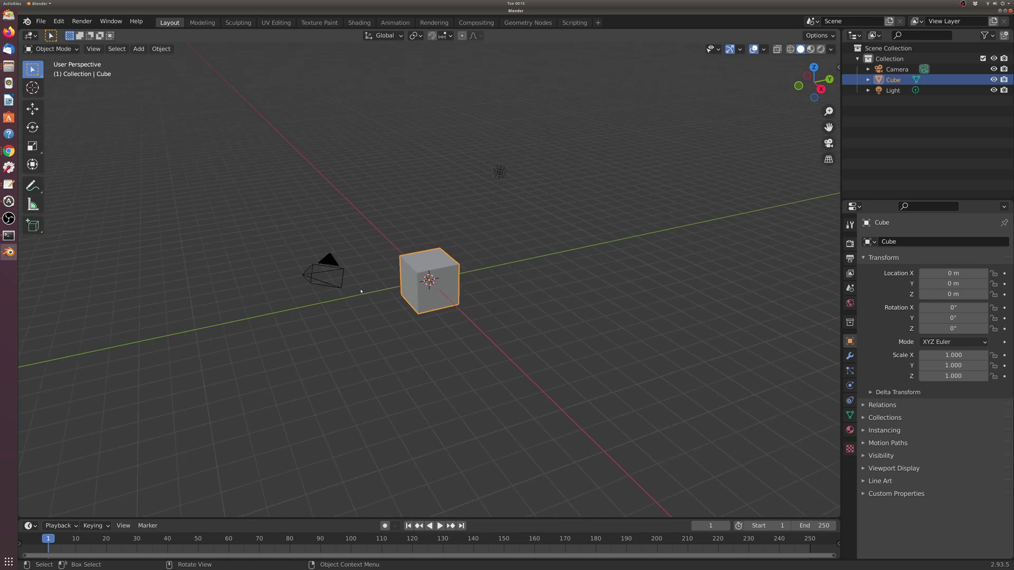
scroll(361, 291, "up", 4)
scroll(361, 291, "down", 4)
scroll(360, 290, "up", 4)
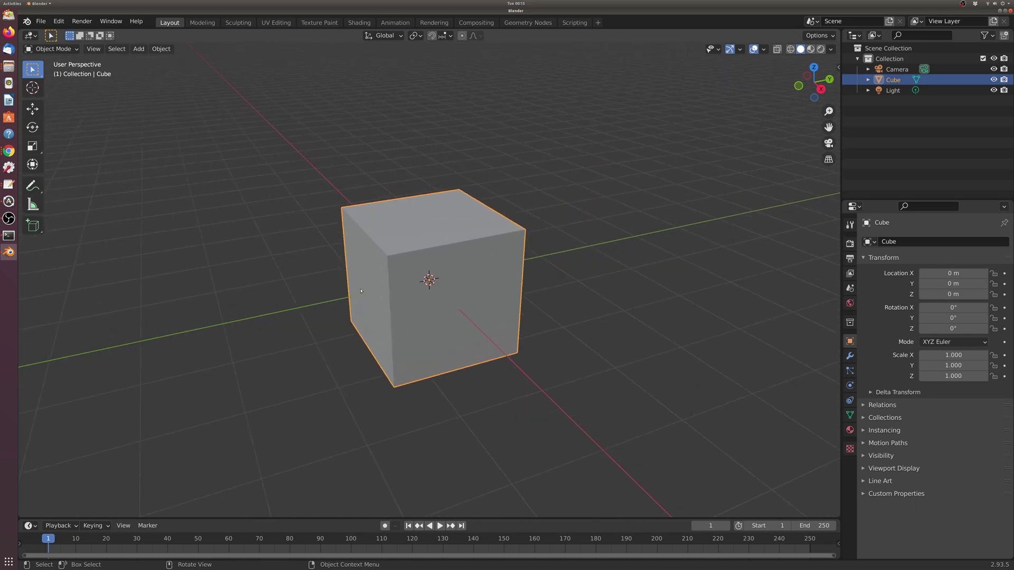
scroll(359, 291, "up", 4)
scroll(362, 290, "down", 7)
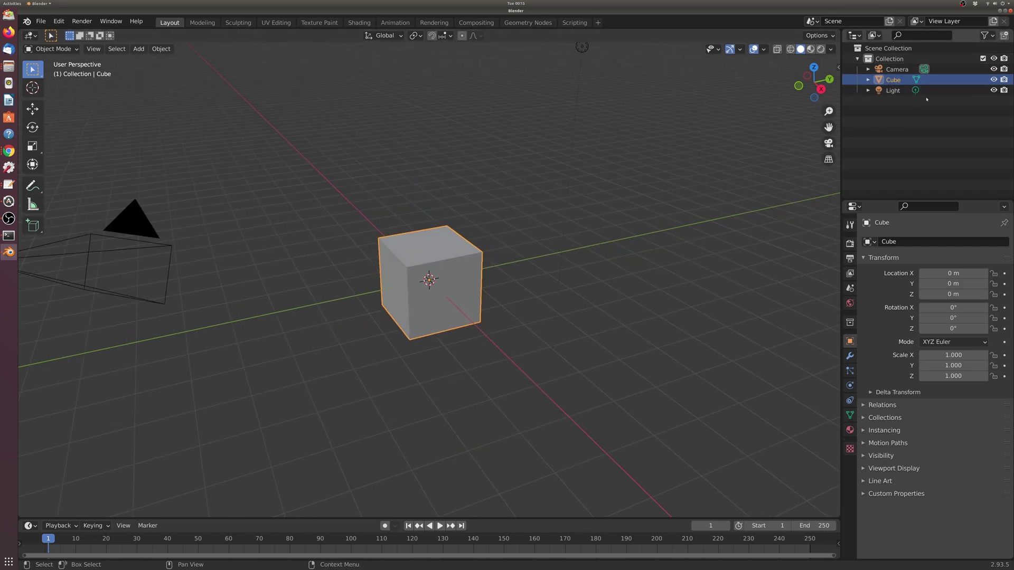
- Select the Camera, the Cube and the Light one after another in the scene collection to inspect their properties
left_click(899, 71)
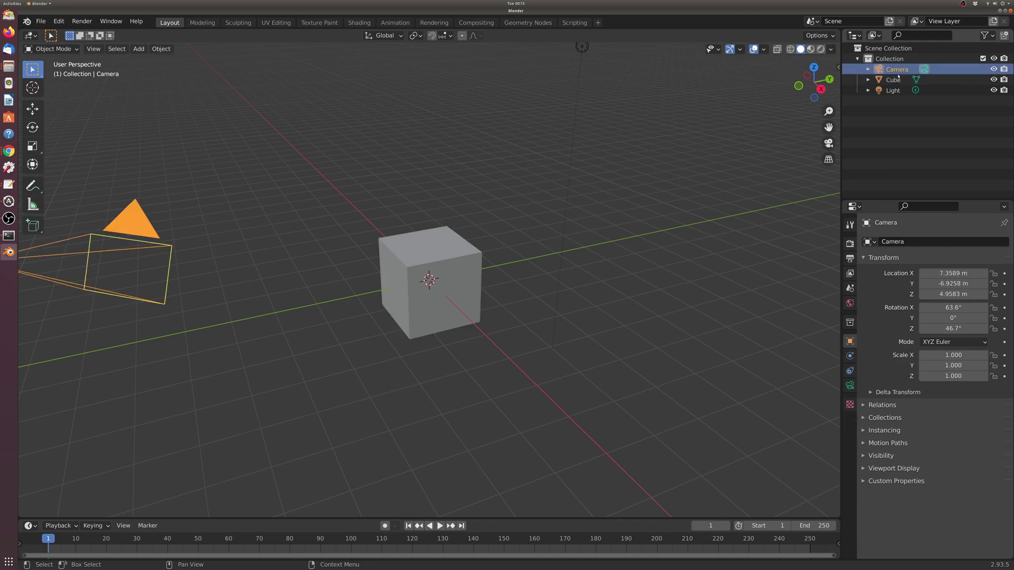
left_click(896, 79)
left_click(895, 89)
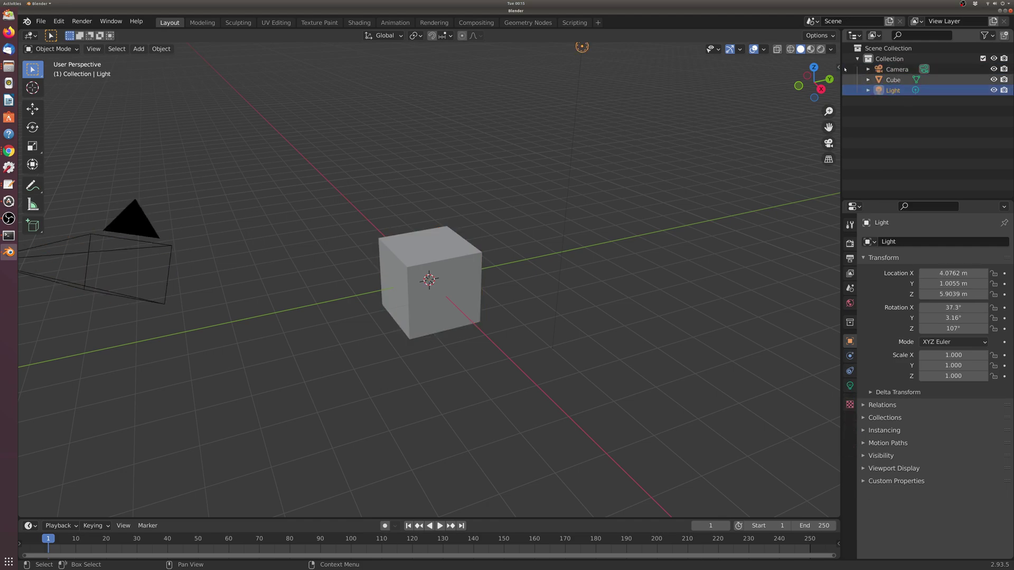
- Delete the Camera from the scene collection
left_click(897, 70)
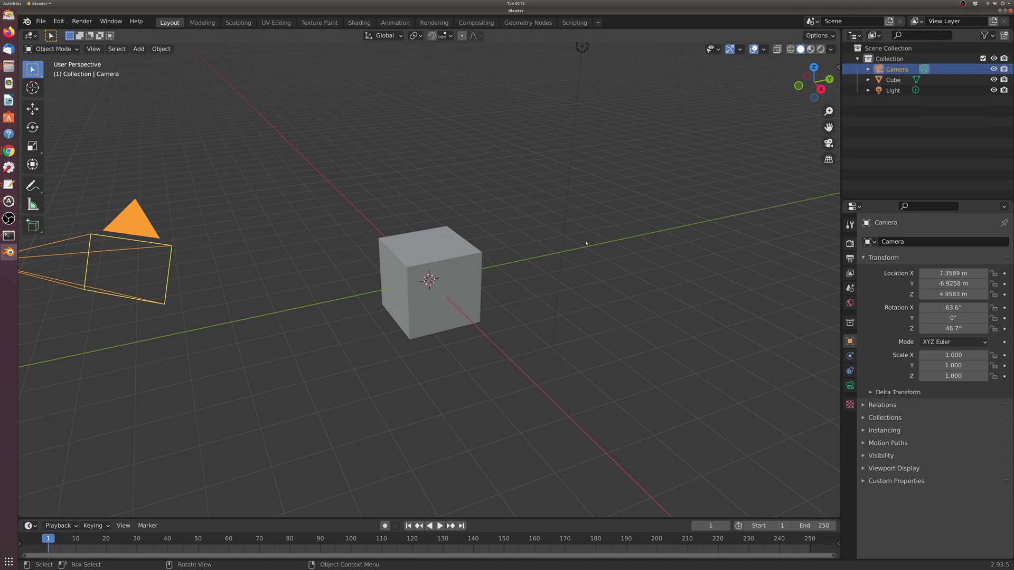
scroll(583, 241, "down", 3)
key("Delete")
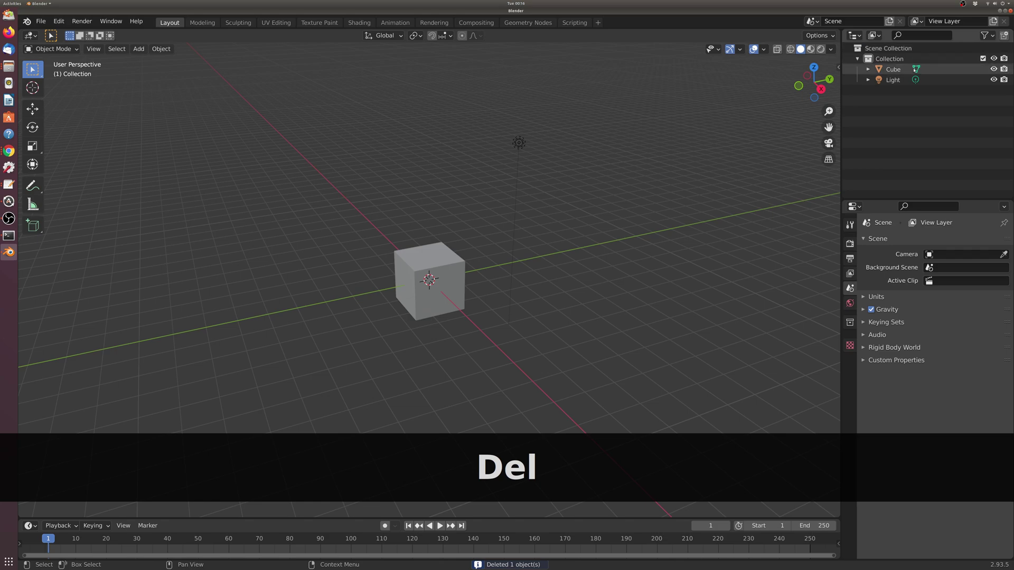
- Delete the Light so that only the default cube is left in the scene
left_click(892, 80)
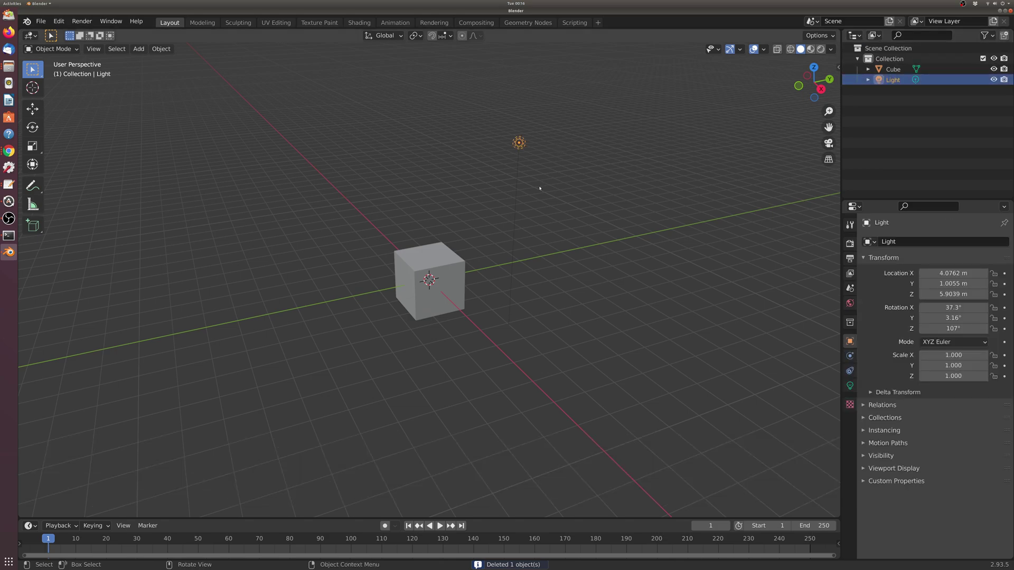
middle_click_drag(539, 188, 582, 191)
left_click(560, 179)
left_click(444, 269)
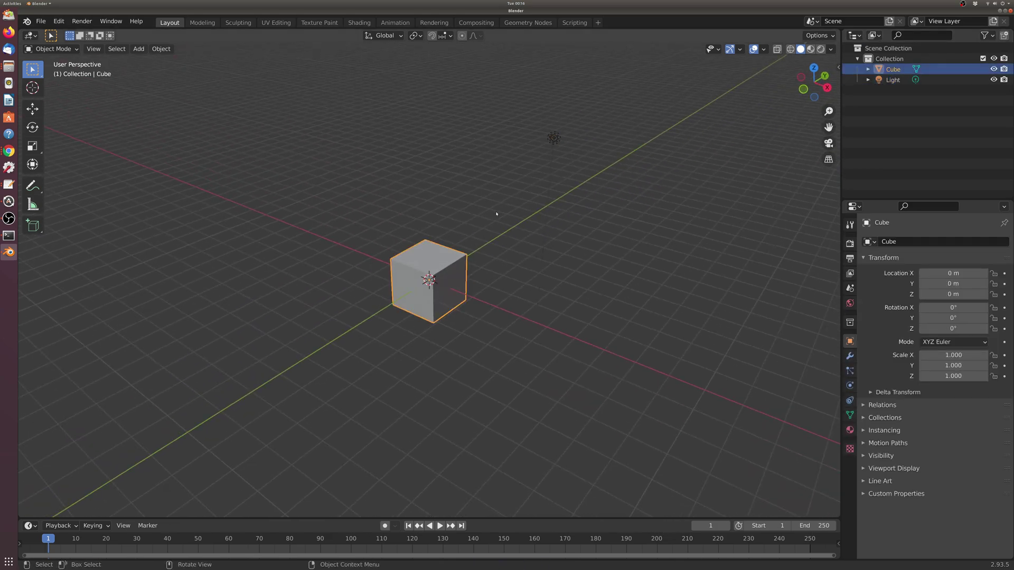
left_click(552, 139)
key("Delete")
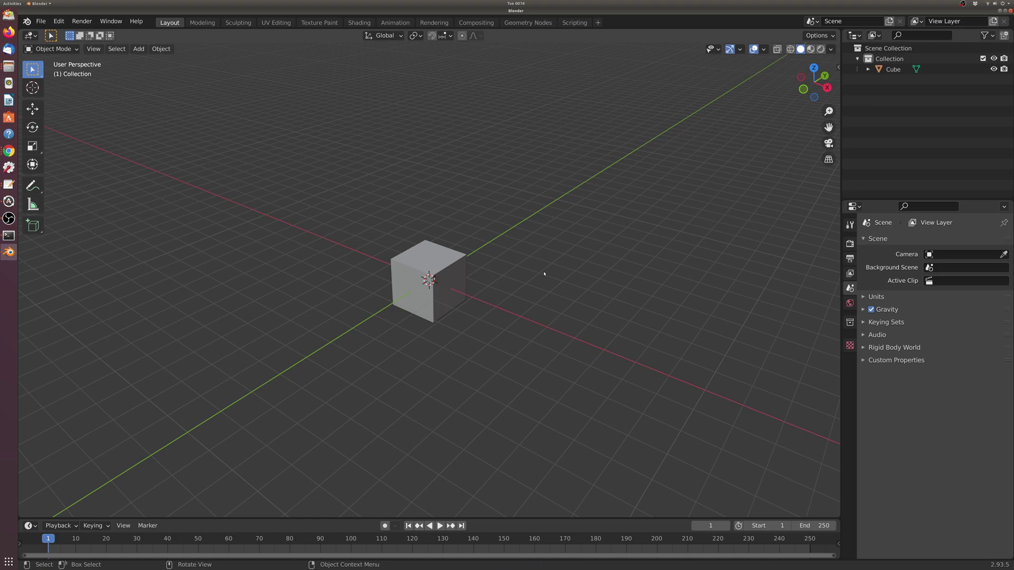
- Look through each workspace in turn from Modeling, Sculpting and UV Editing to Geometry Nodes and Scripting
scroll(516, 283, "up", 4)
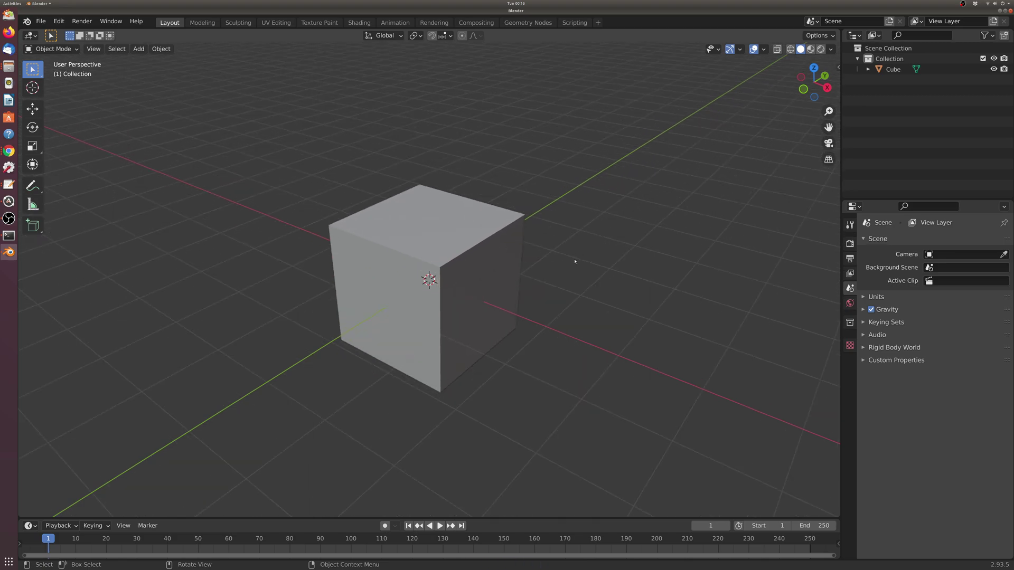
middle_click_drag(573, 262, 496, 259)
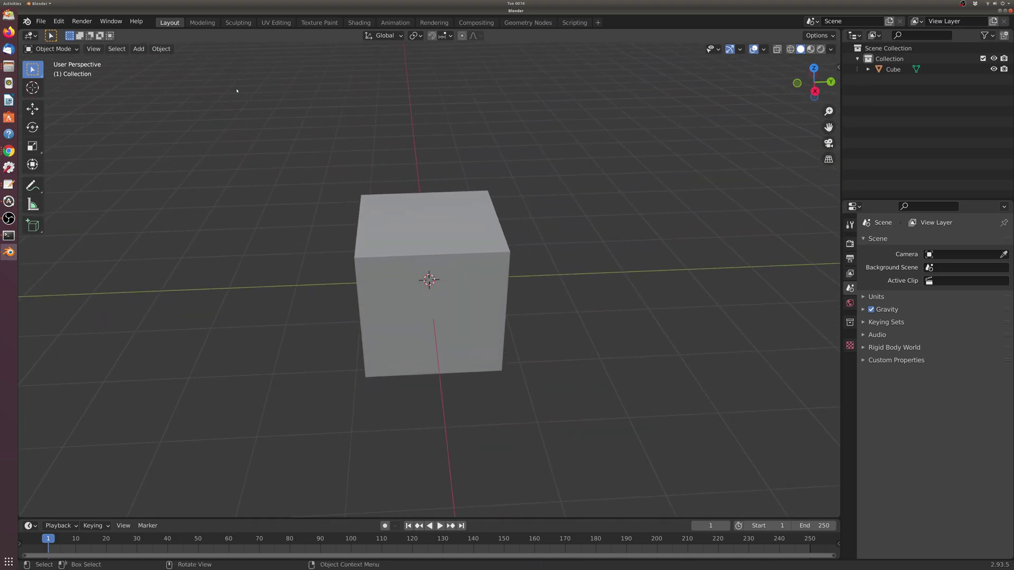
left_click(206, 22)
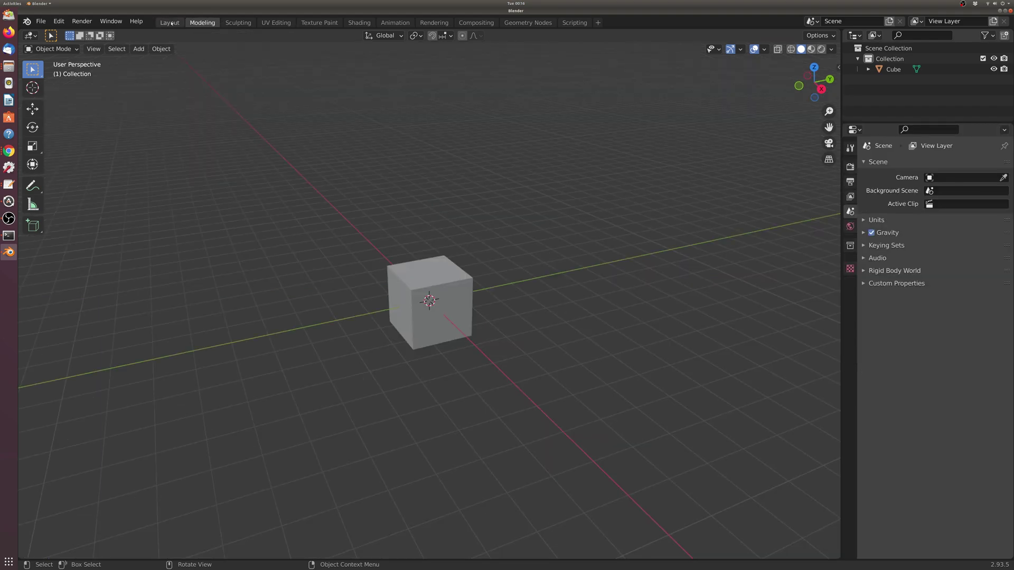
key("ctrl+Page_Up")
left_click(210, 23)
left_click(238, 22)
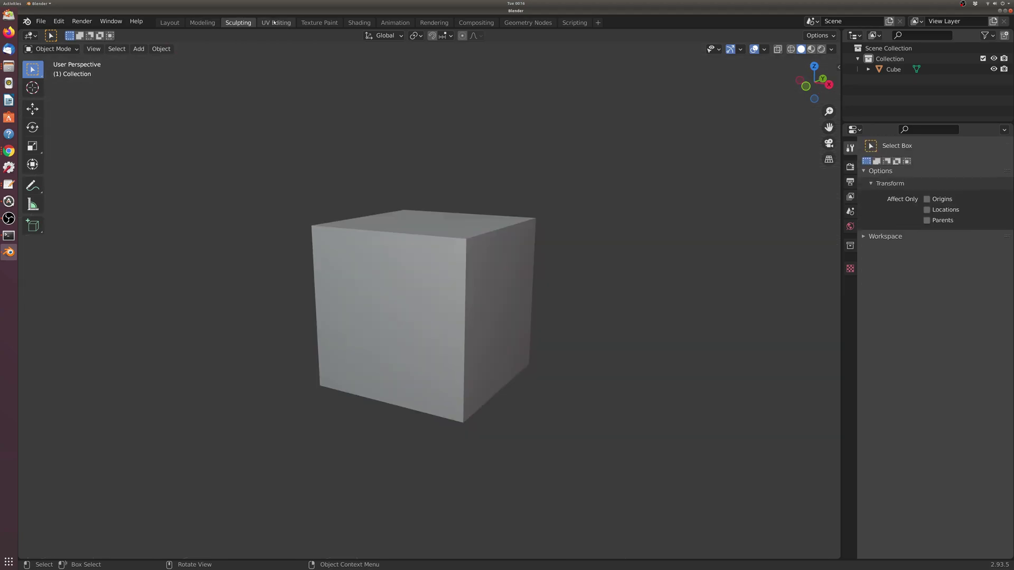
left_click(275, 23)
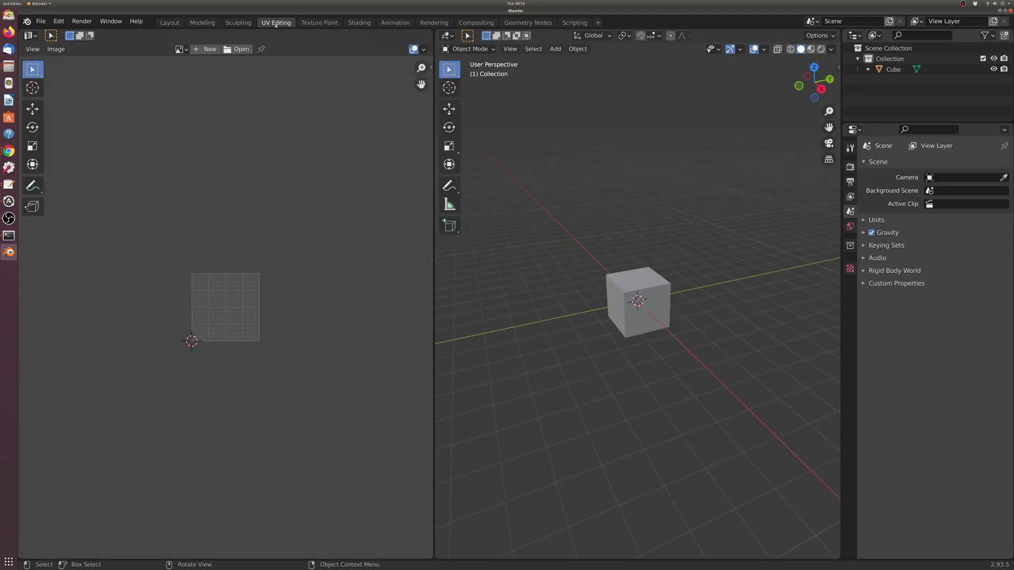
left_click(319, 22)
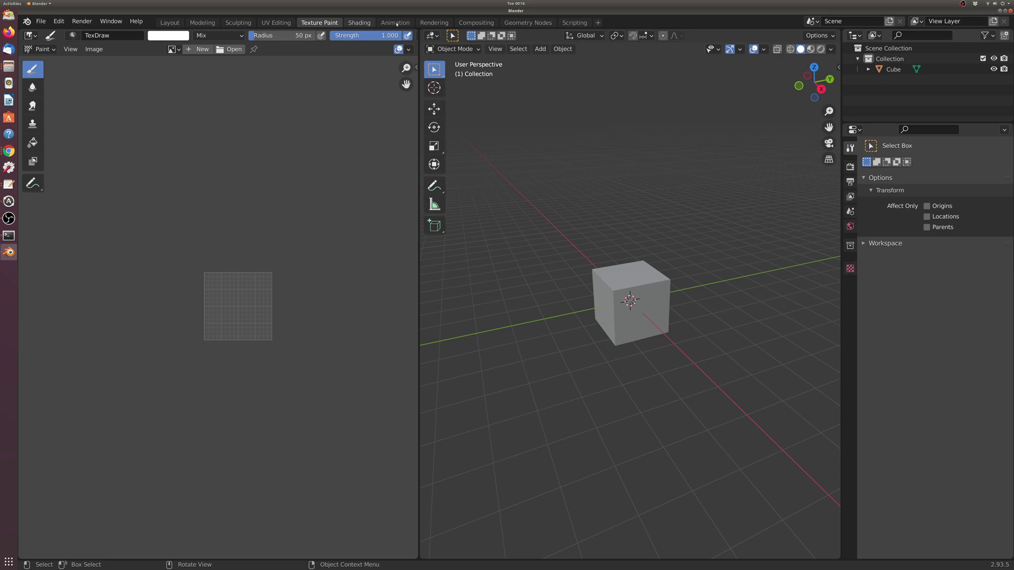
left_click(368, 24)
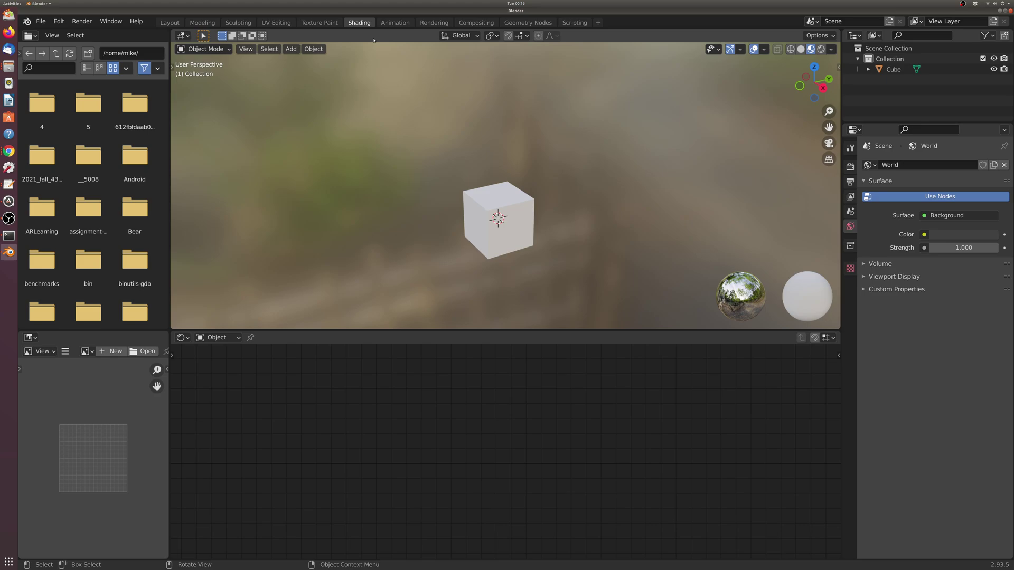
left_click(395, 22)
left_click(432, 24)
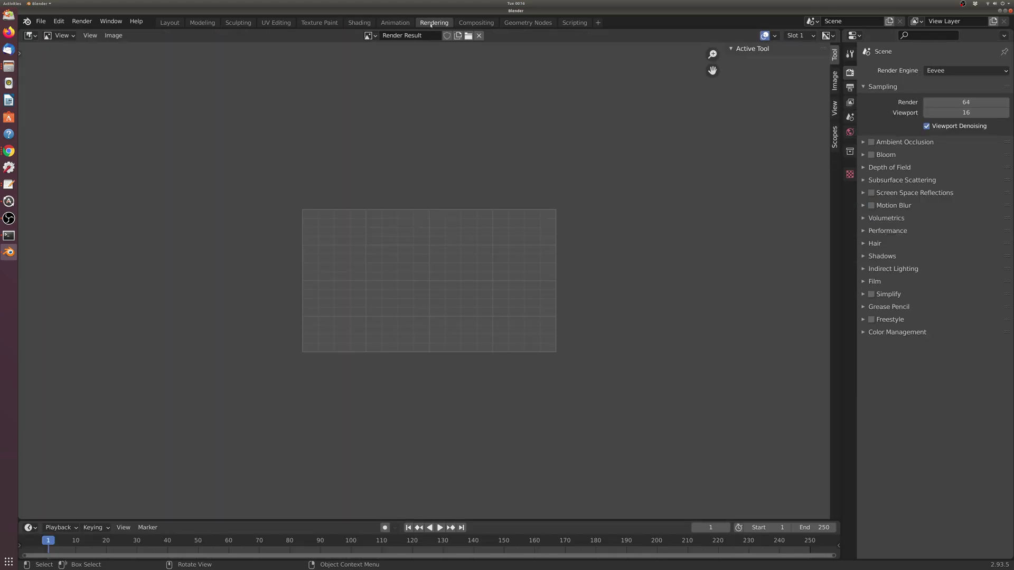
left_click(476, 23)
left_click(536, 23)
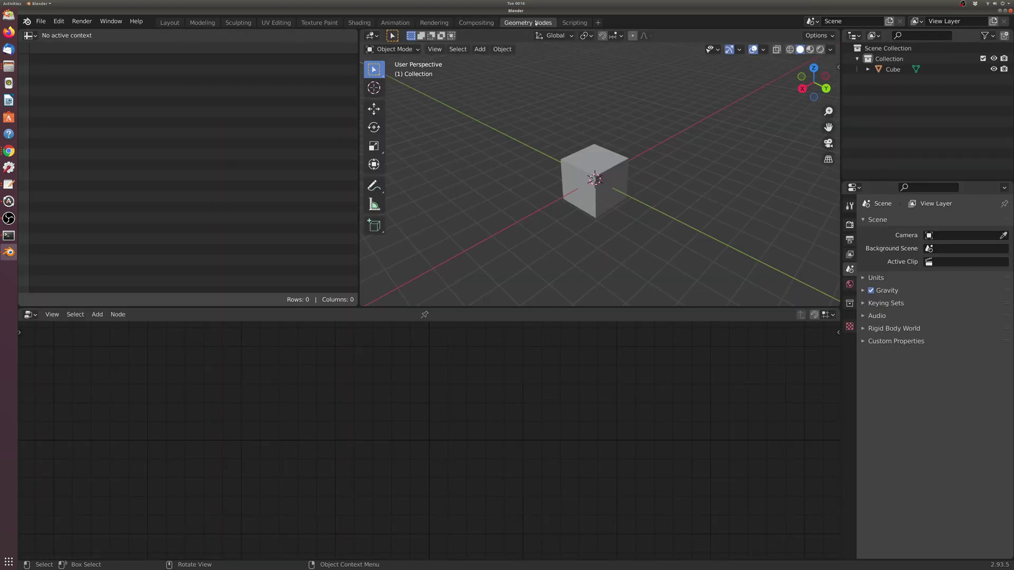
left_click(574, 22)
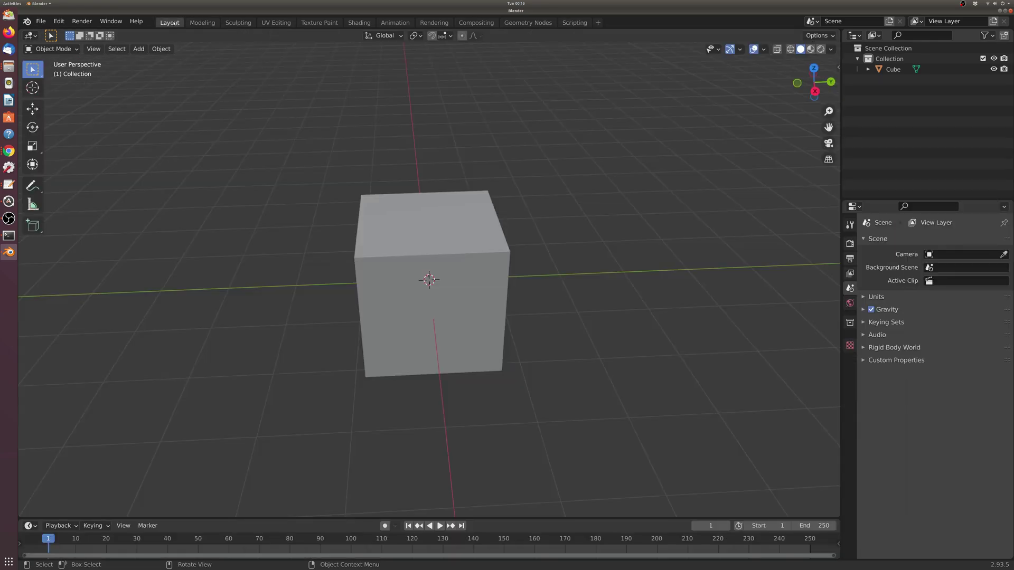
- Compare the Layout and Modeling workspaces, and return to the Layout workspace
left_click(169, 23)
left_click(203, 23)
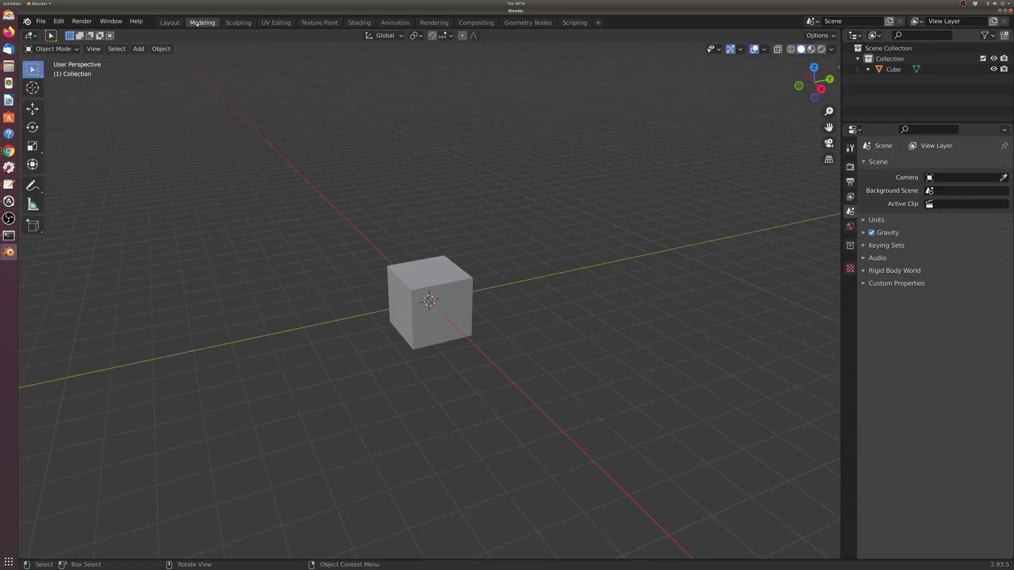
left_click(169, 23)
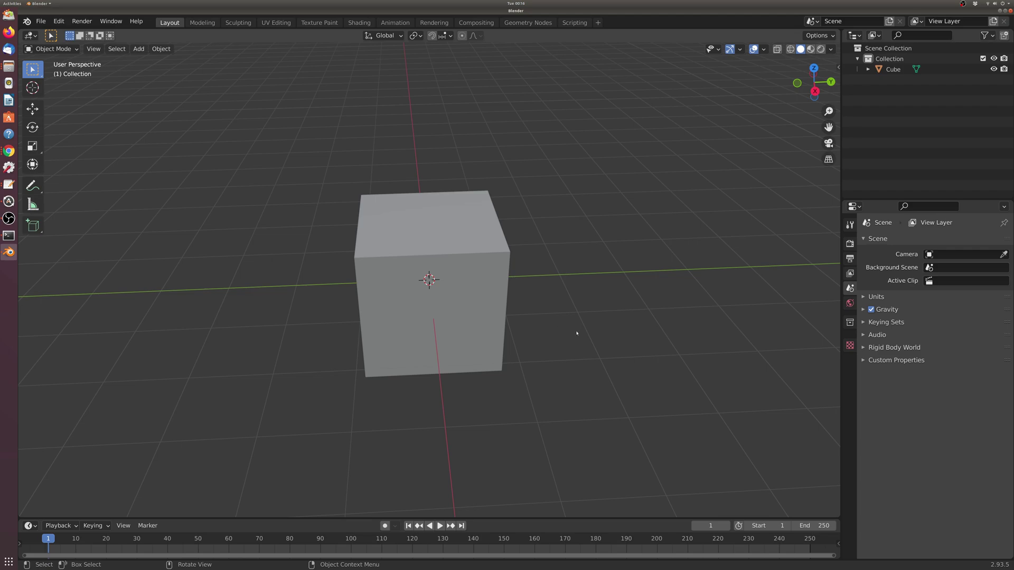
left_click(203, 23)
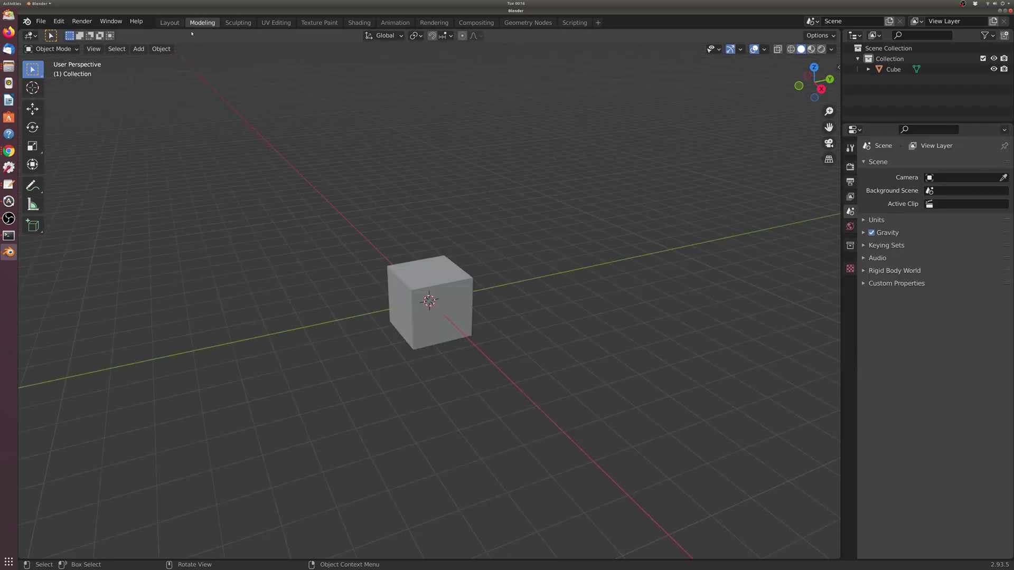
left_click(170, 23)
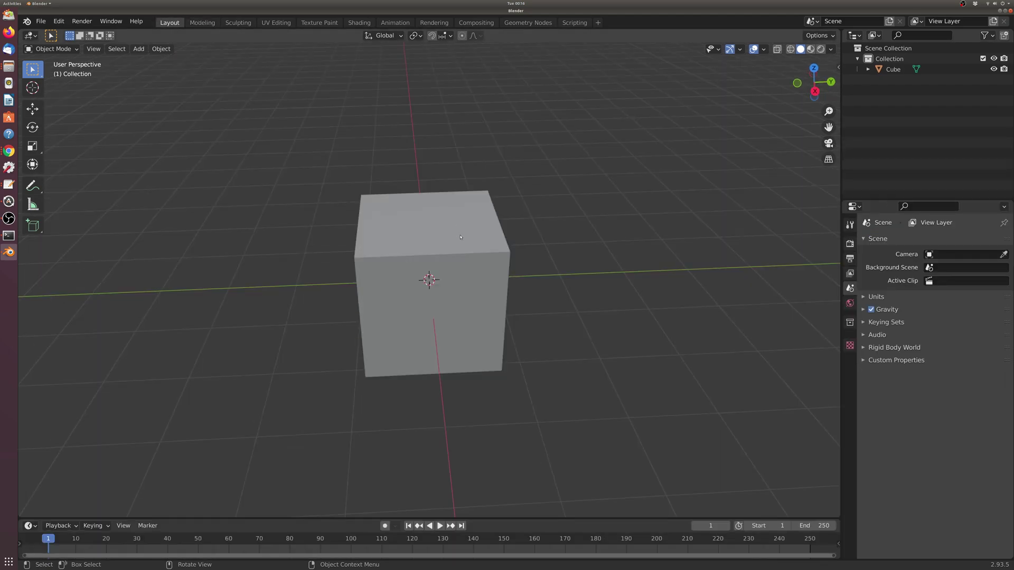
- Select the cube and examine it in the viewport from several angles and distances
middle_click_drag(505, 316, 509, 293)
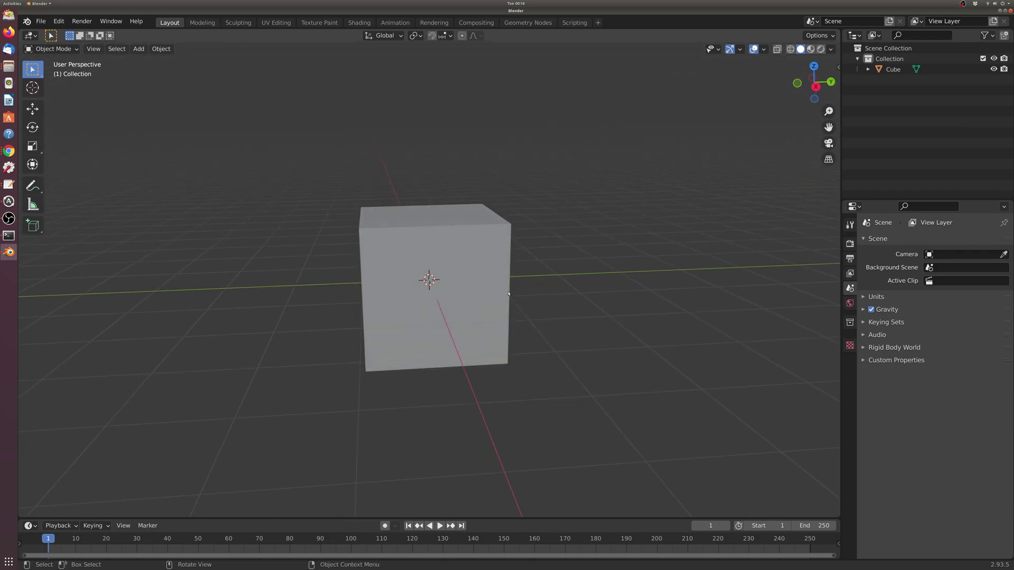
middle_click_drag(323, 229, 451, 281)
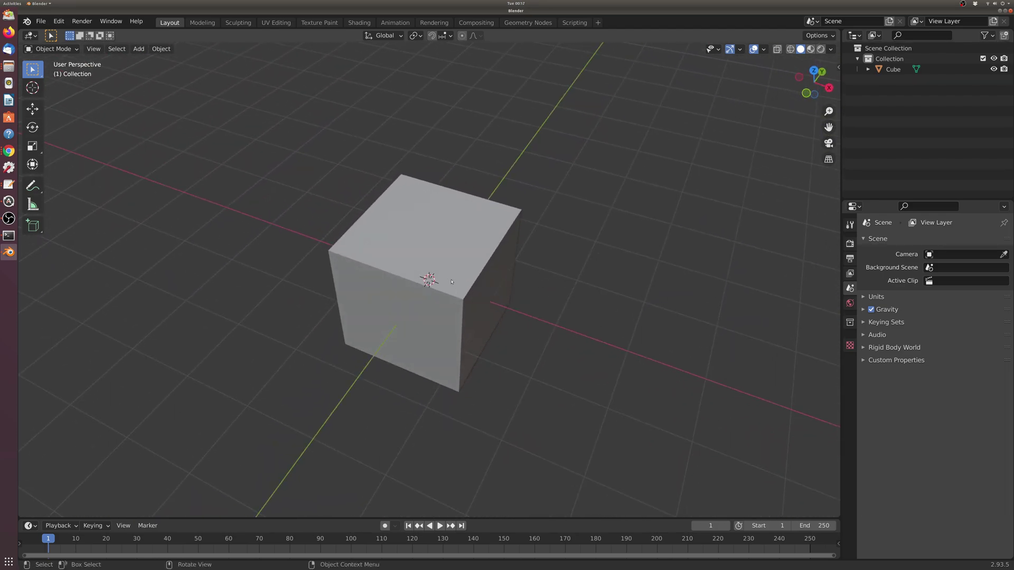
left_click(431, 291)
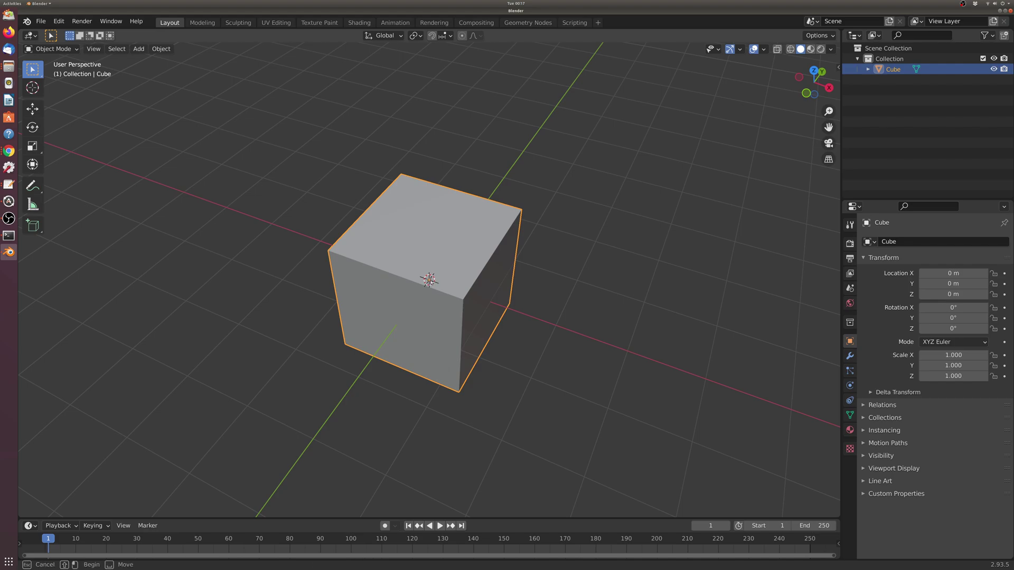
scroll(521, 306, "down", 4)
scroll(495, 320, "down", 3)
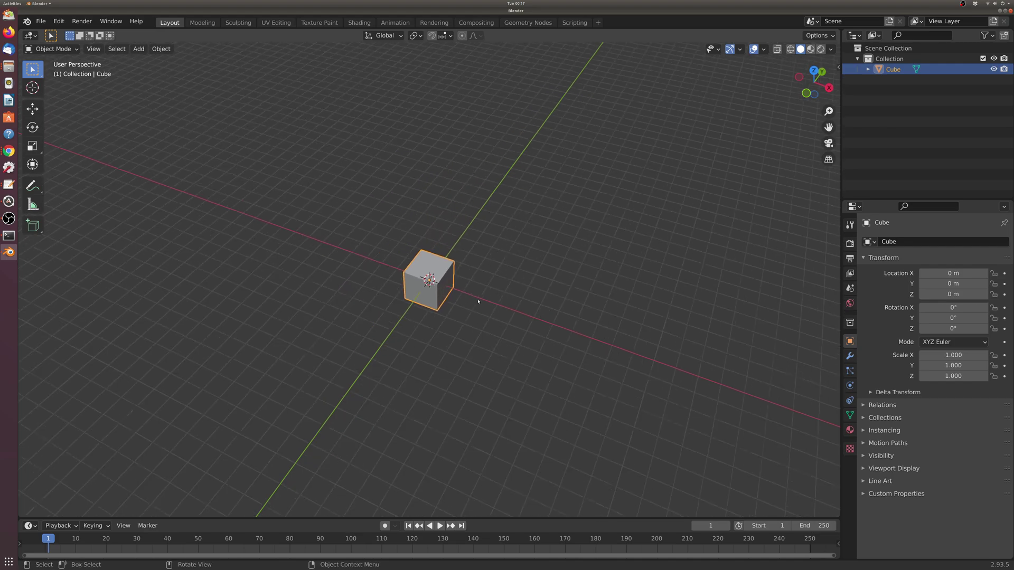
scroll(478, 296, "up", 3)
scroll(473, 312, "down", 3)
middle_click_drag(475, 314, 381, 321)
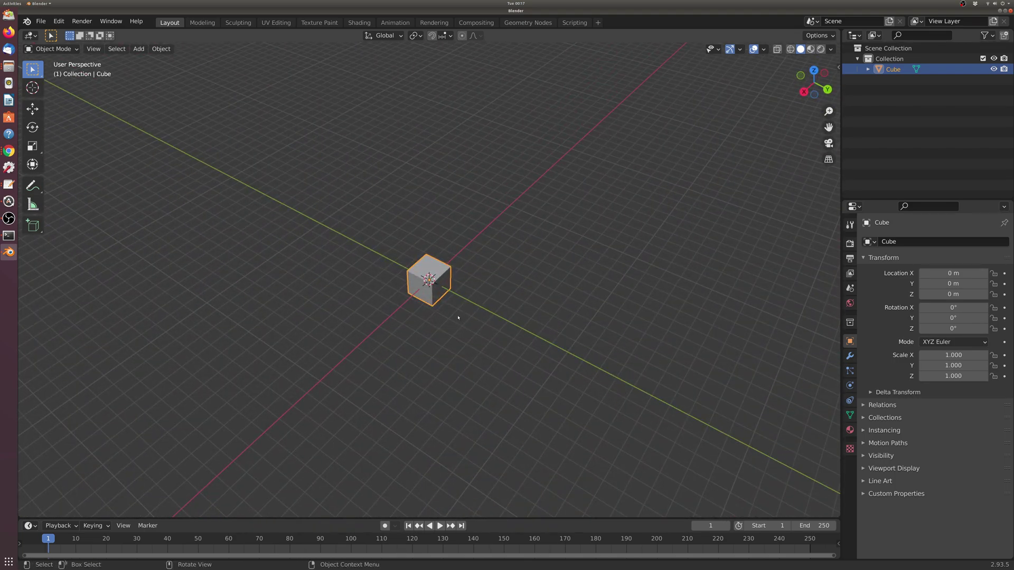
scroll(458, 317, "up", 5)
middle_click_drag(475, 351, 425, 341)
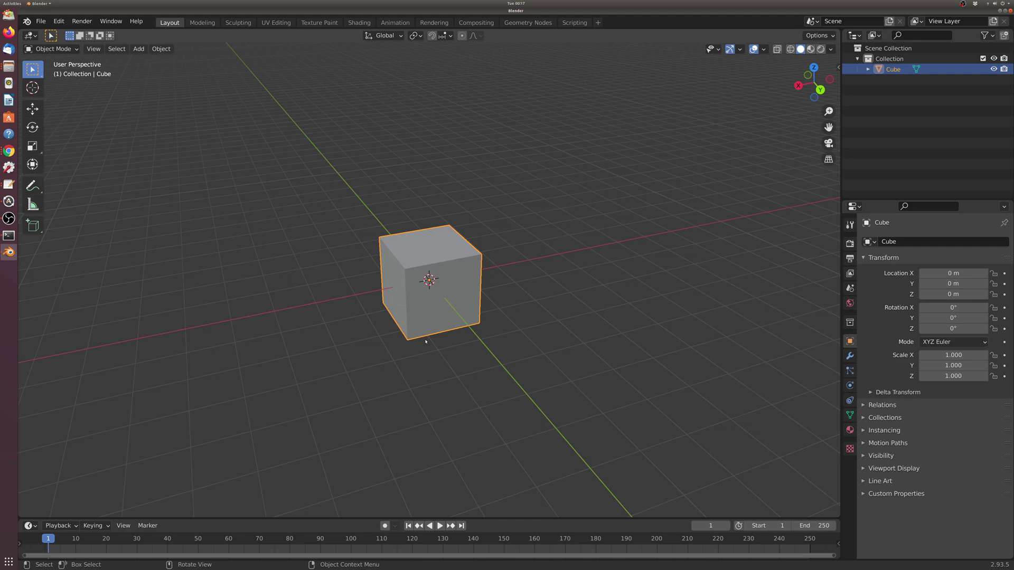
- View the selected cube through the front, right and top preset views, rotating the view in increments and flipping it to the opposite side
key("1")
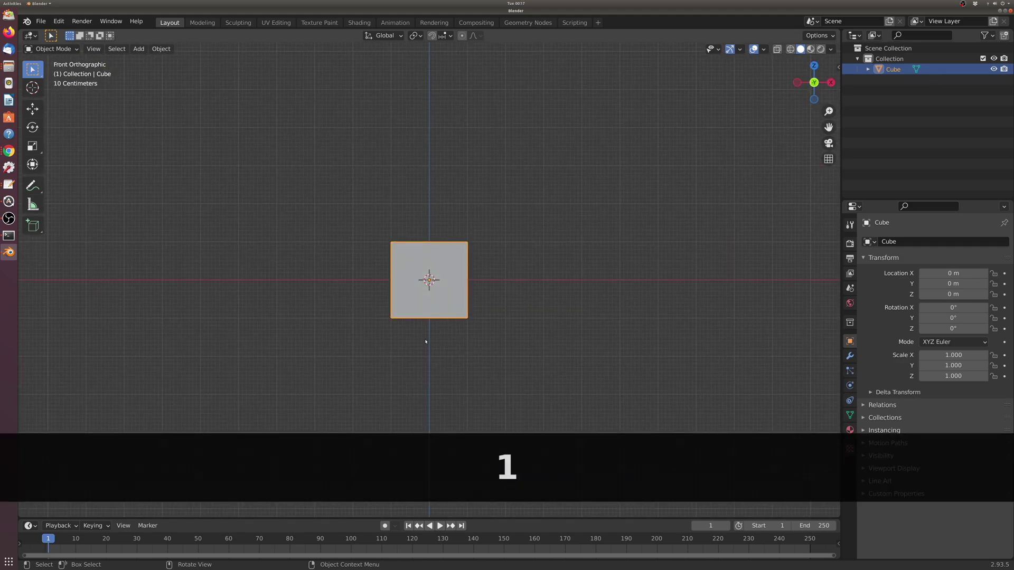
key("KP_2")
key("KP_3")
key("KP_4")
key("KP_5")
key("KP_6")
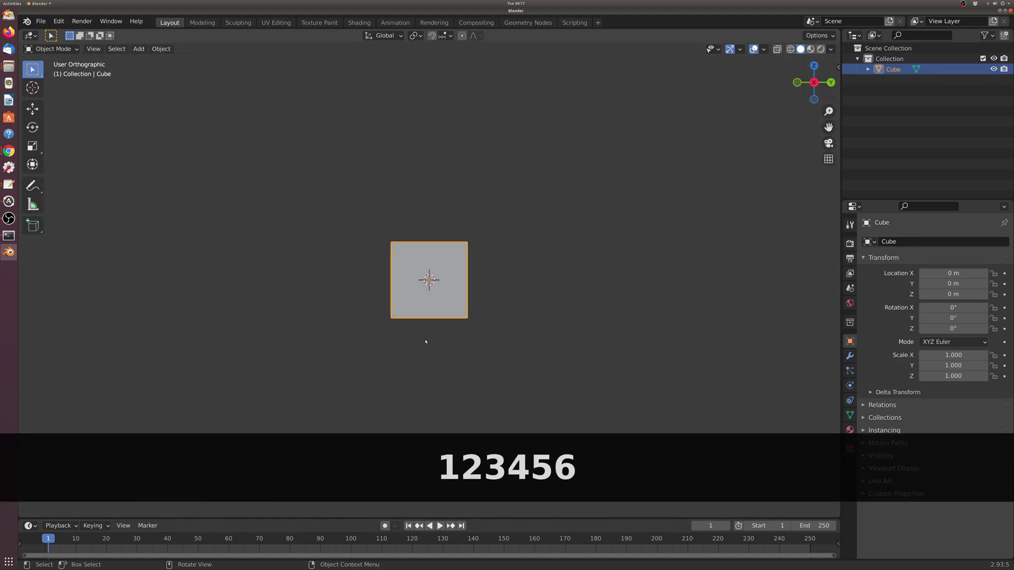
key("KP_7")
key("KP_8")
key("KP_9")
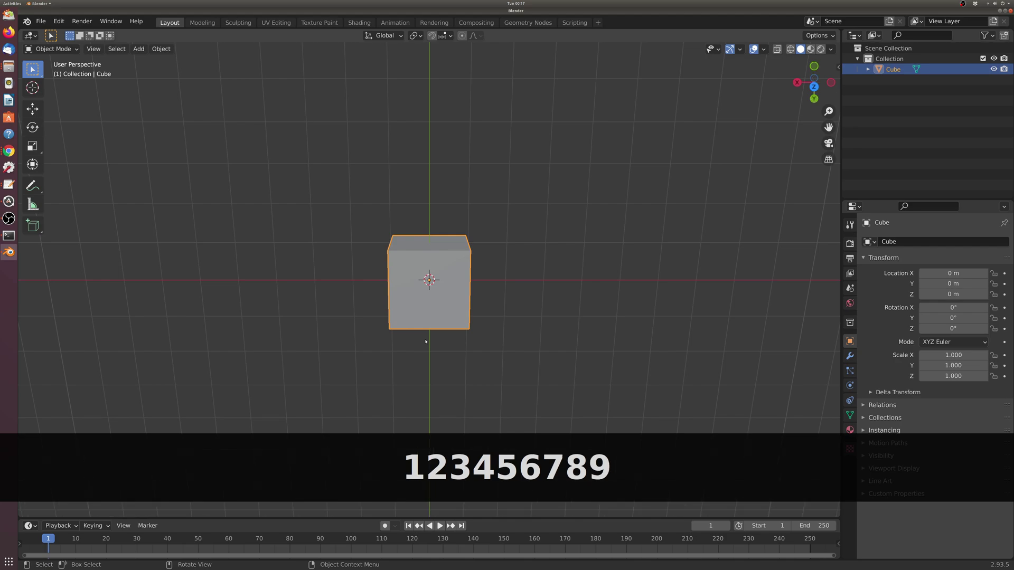
- Compare orthographic and perspective projection of the cube from several angles, ending in perspective
key("KP_5")
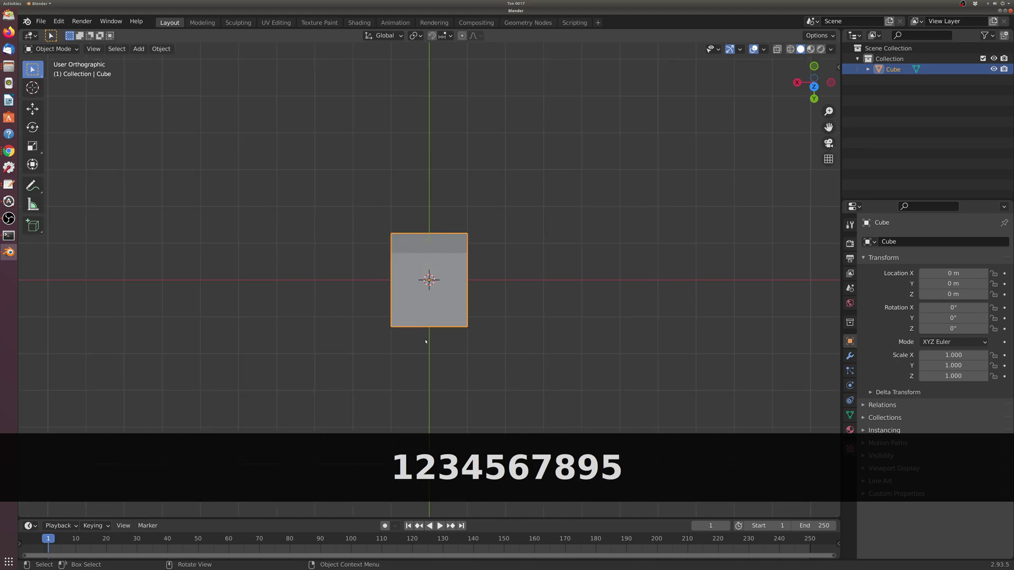
key("KP_5")
key("KP_5")
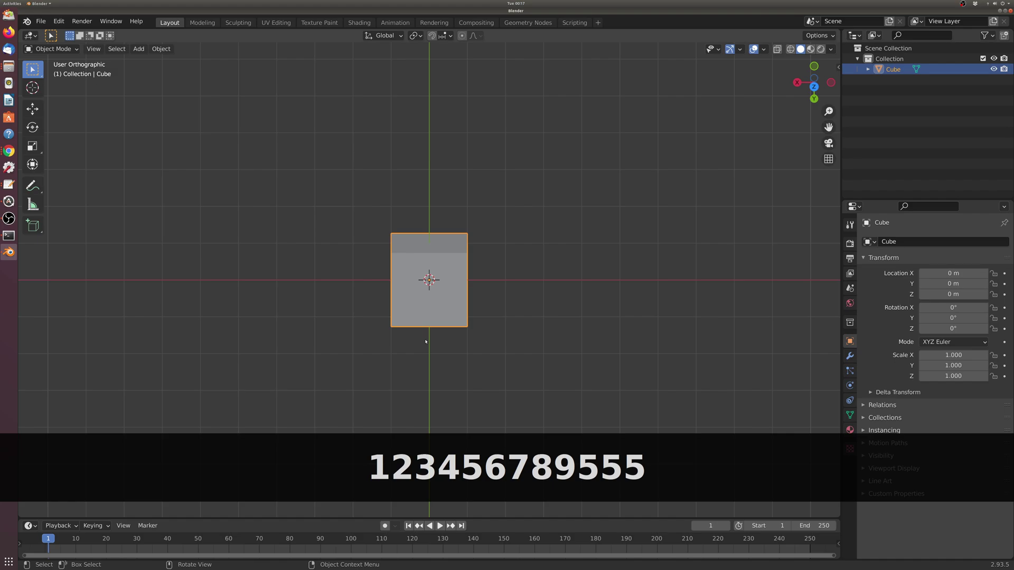
key("KP_5")
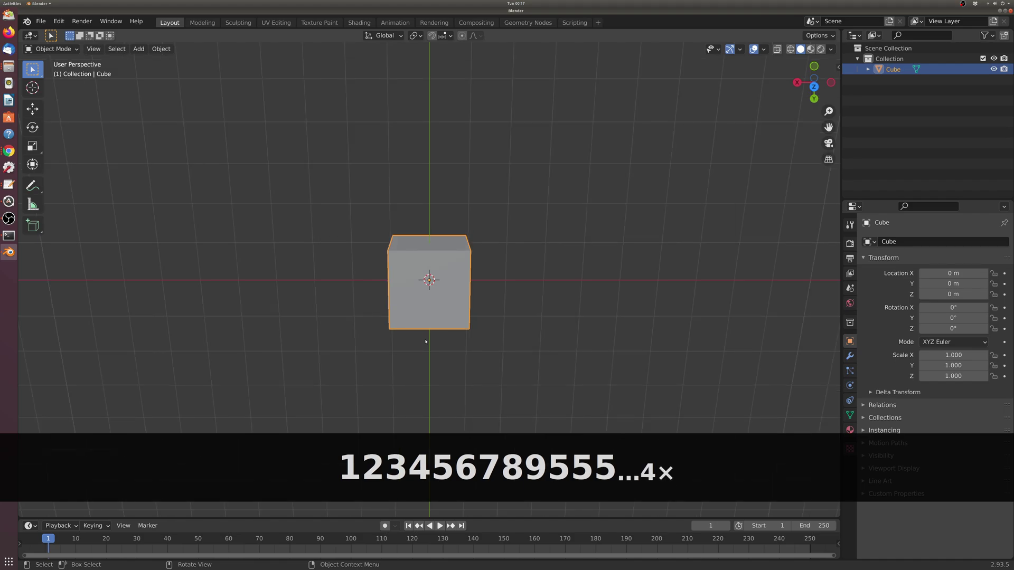
key("KP_5")
middle_click_drag(541, 276, 386, 254)
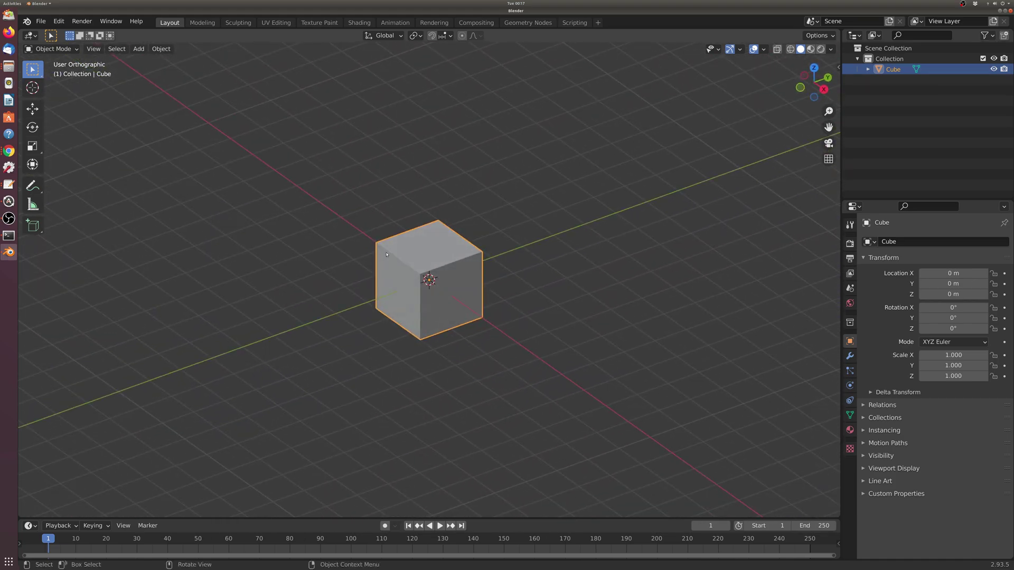
middle_click_drag(467, 289, 447, 318)
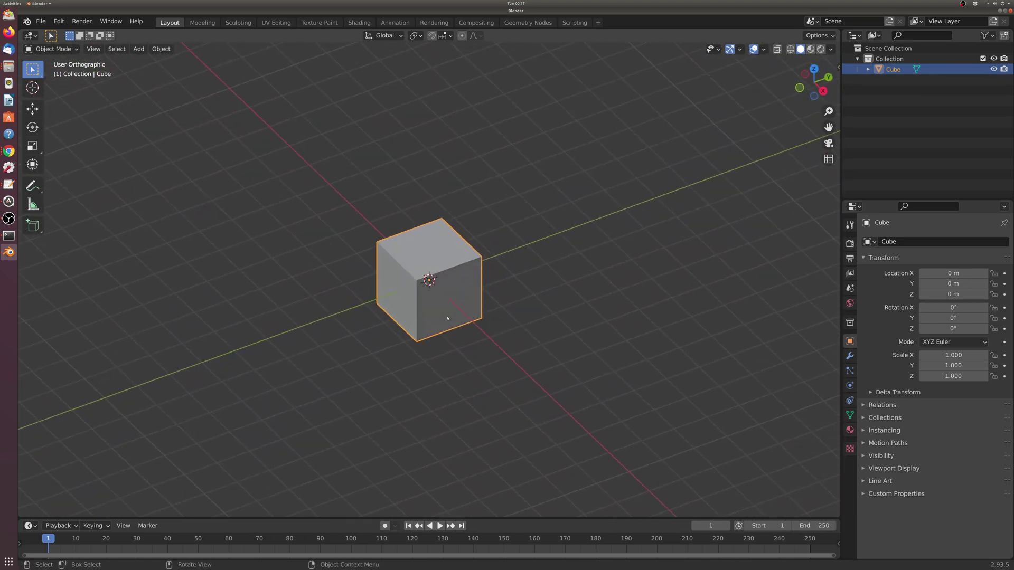
key("KP_5")
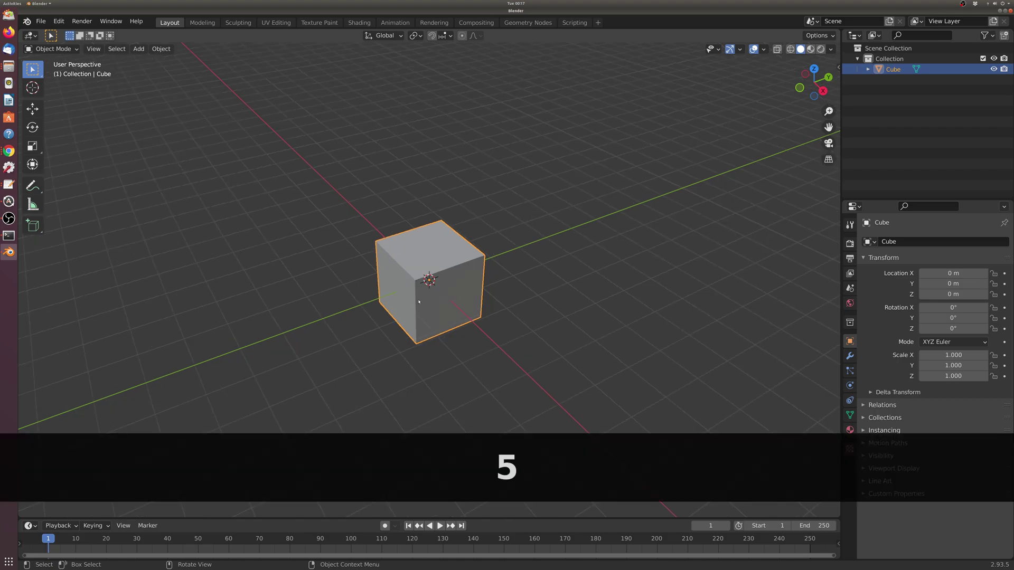
middle_click_drag(419, 301, 416, 315)
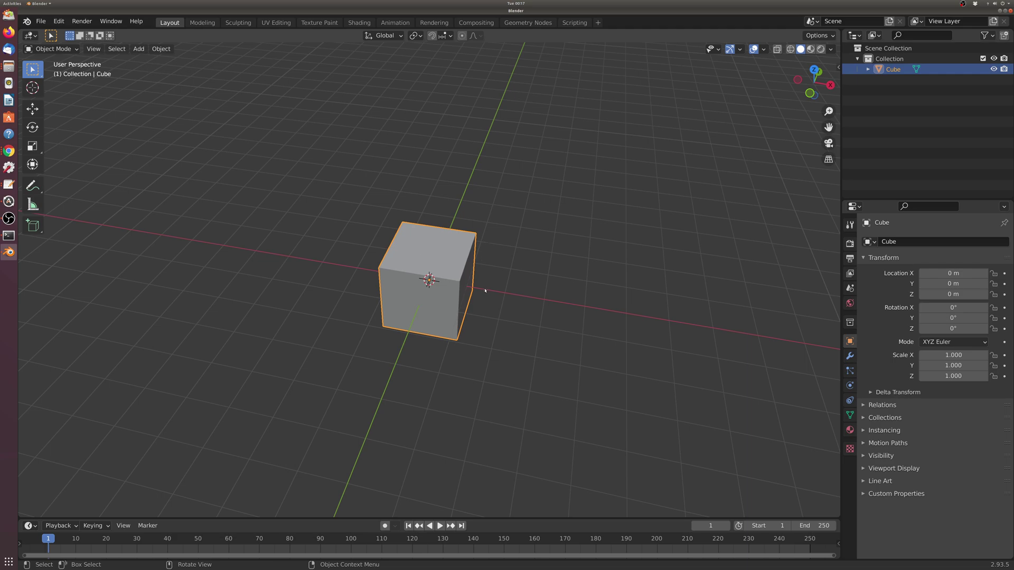
- Pan, orbit and zoom around the cube to examine it from different positions, angles and distances in perspective
scroll(490, 298, "down", 3)
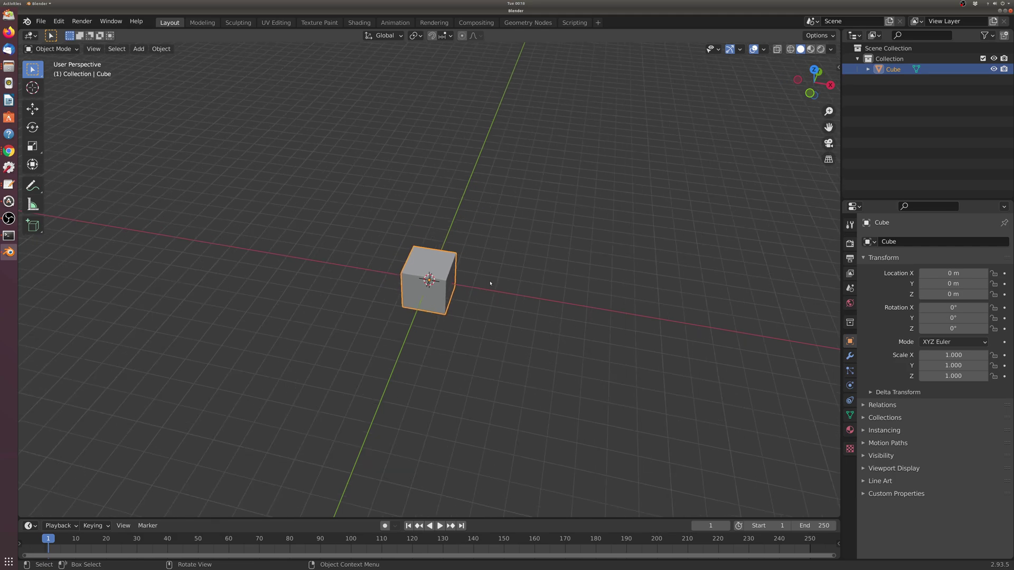
middle_click_drag(492, 287, 326, 294, "shift")
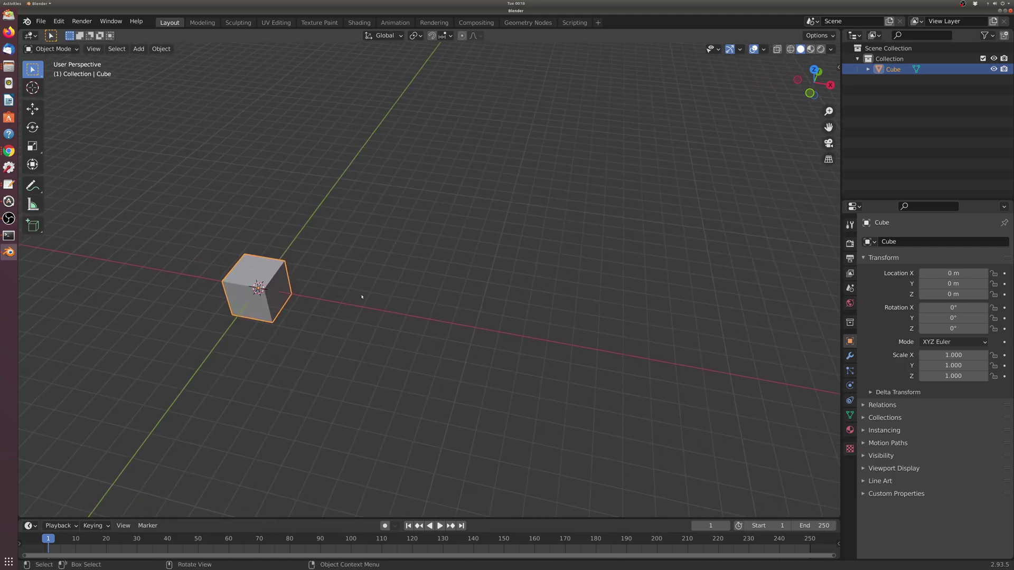
middle_click_drag(425, 319, 636, 336, "shift")
middle_click_drag(366, 381, 393, 333)
scroll(526, 337, "up", 10)
scroll(507, 337, "down", 15)
scroll(389, 317, "up", 8)
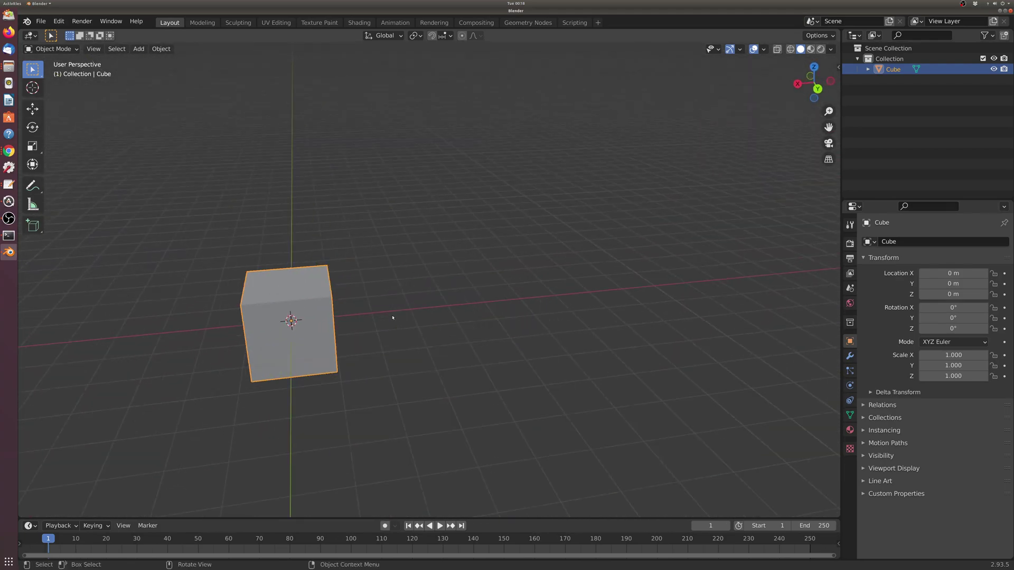
scroll(157, 370, "down", 2)
scroll(157, 370, "up", 2)
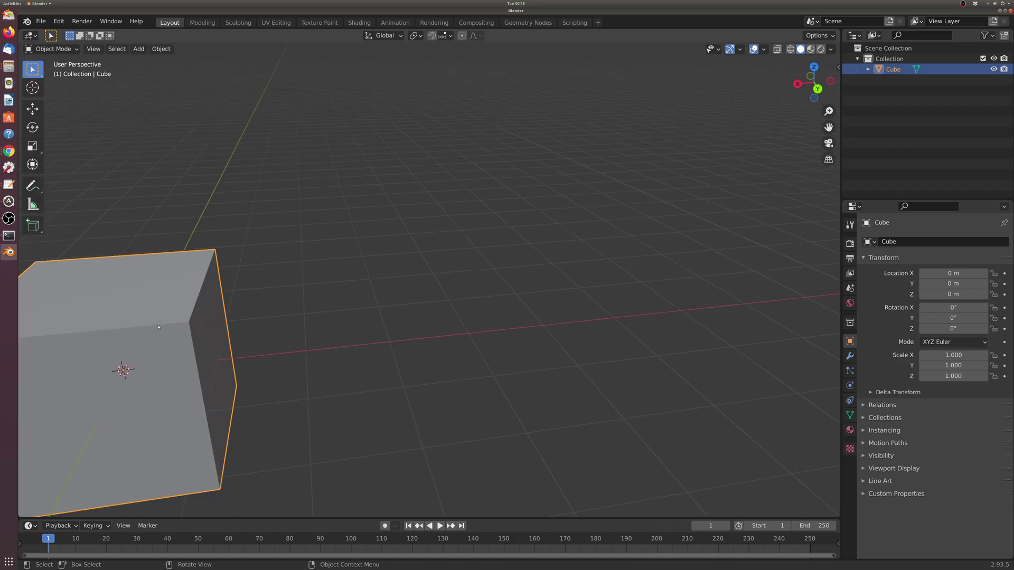
scroll(250, 328, "down", 5)
middle_click_drag(249, 328, 542, 276)
scroll(407, 283, "up", 4)
scroll(407, 284, "down", 4)
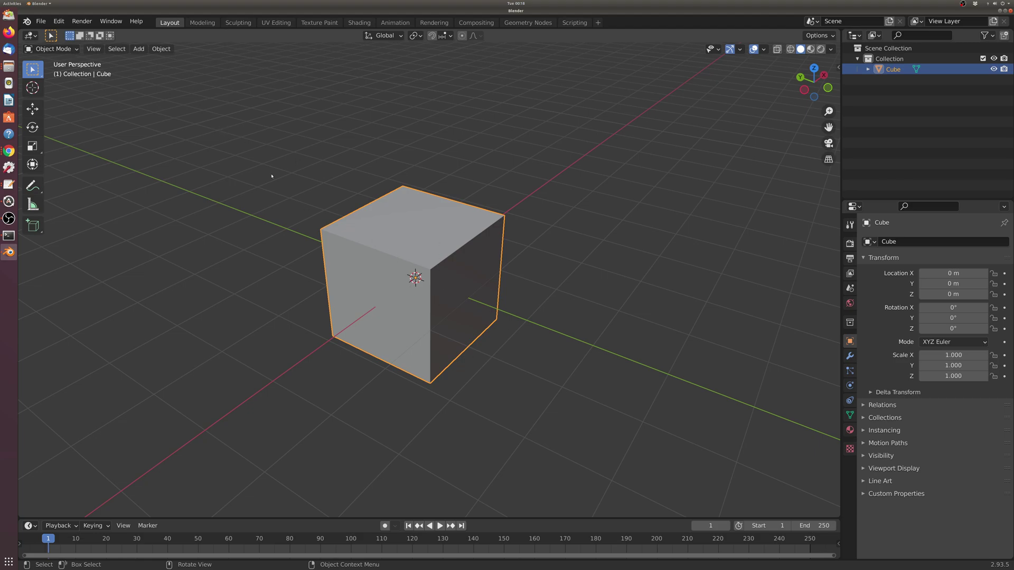
- Enter Edit Mode on the cube, view the list of available interaction modes, and deselect all of its geometry
key("Tab")
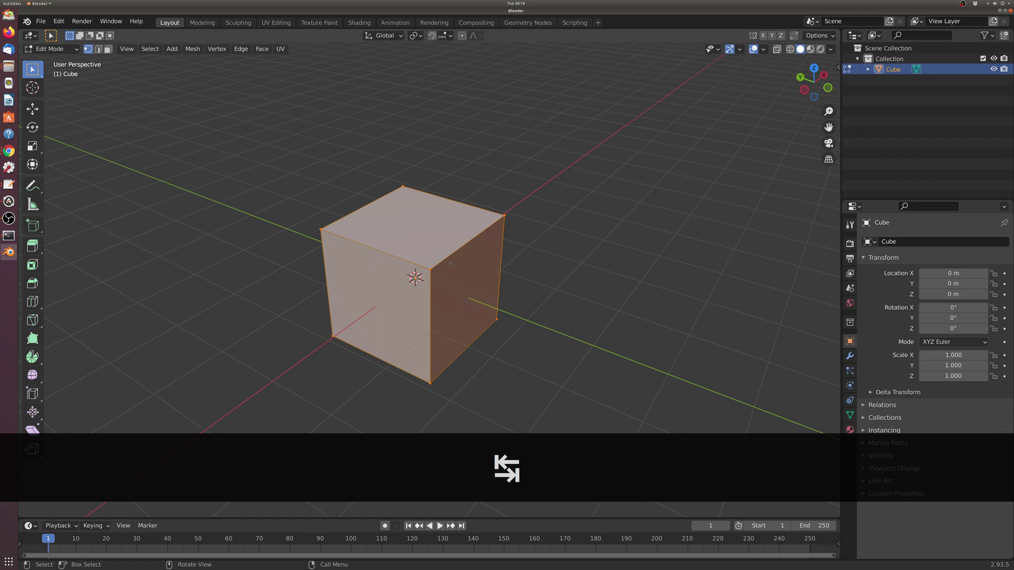
left_click(58, 49)
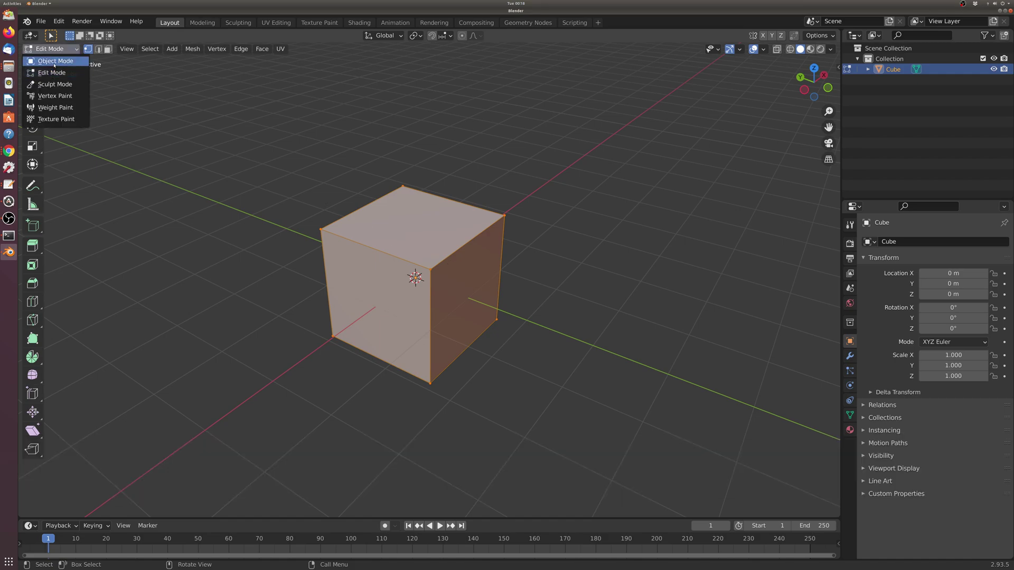
left_click(394, 150)
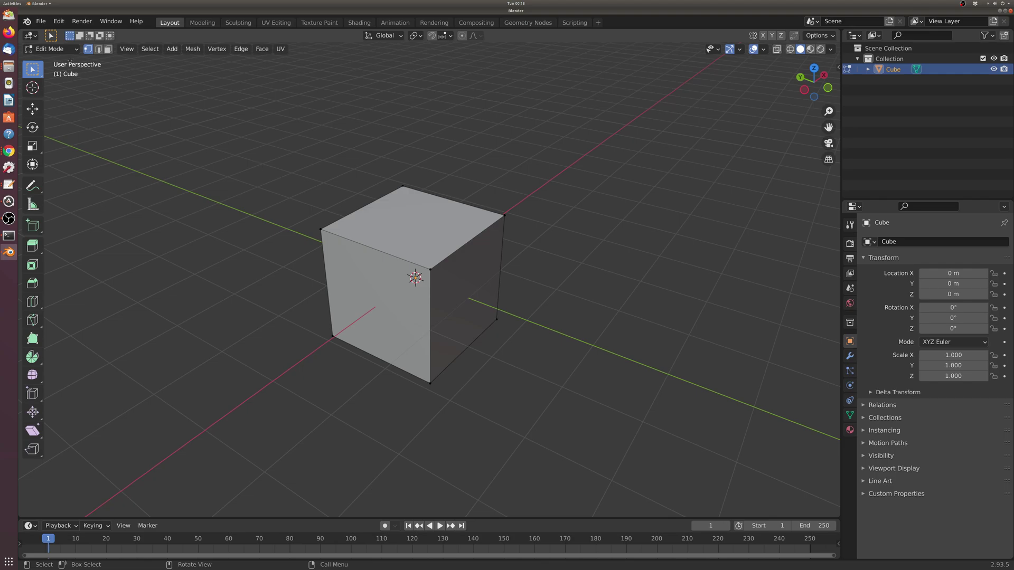
- Select the cube's four top corner vertices one at a time, and try moving the rear one freely
middle_click_drag(411, 254, 379, 268)
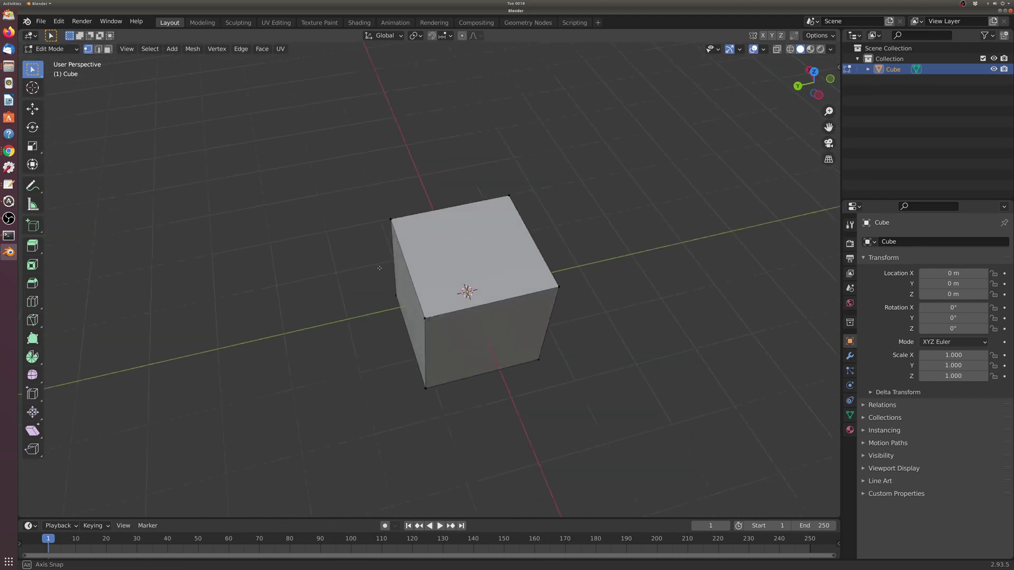
scroll(379, 268, "up", 6)
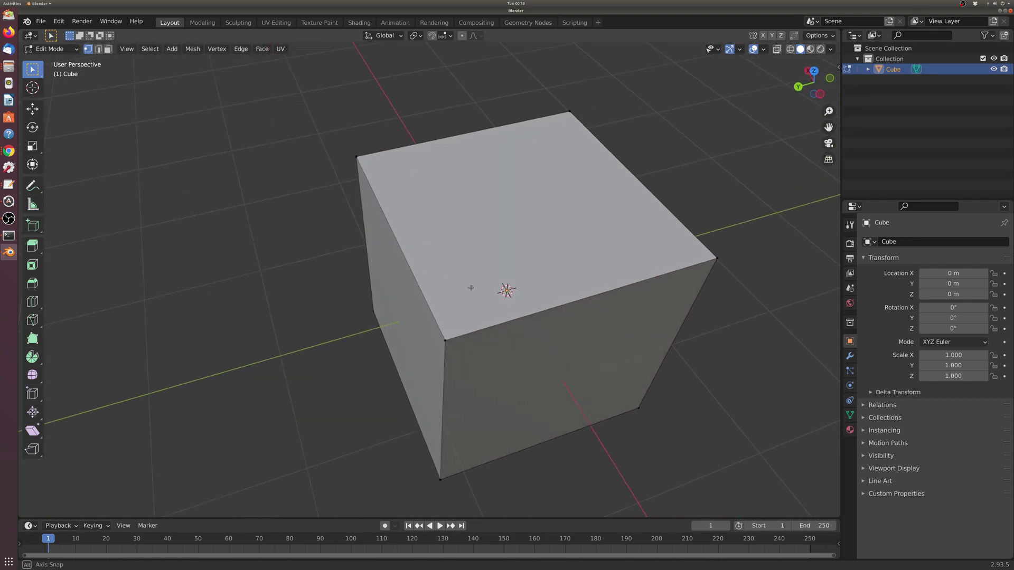
middle_click_drag(471, 288, 442, 242)
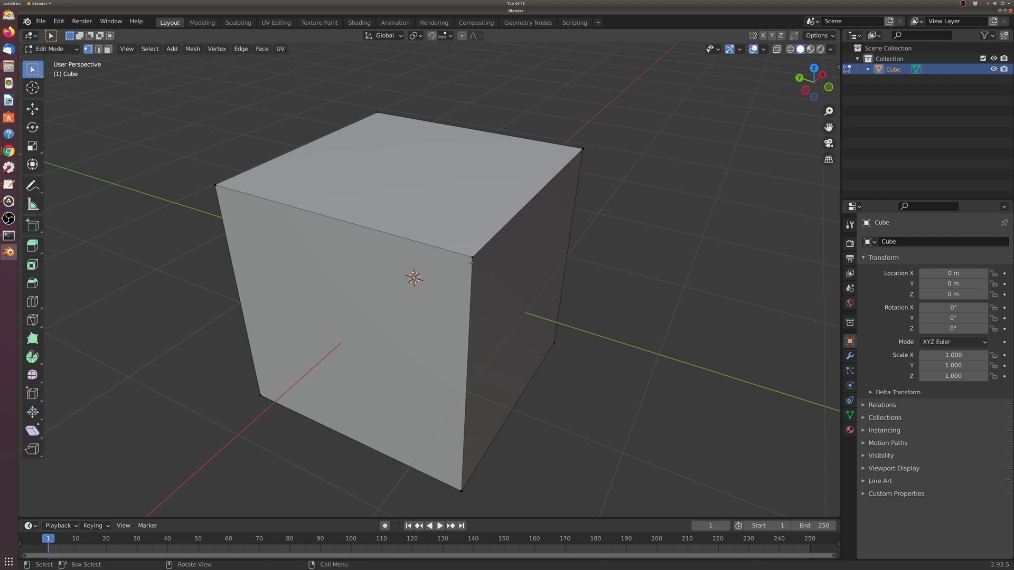
right_click(218, 187)
left_click(217, 184)
left_click(478, 257)
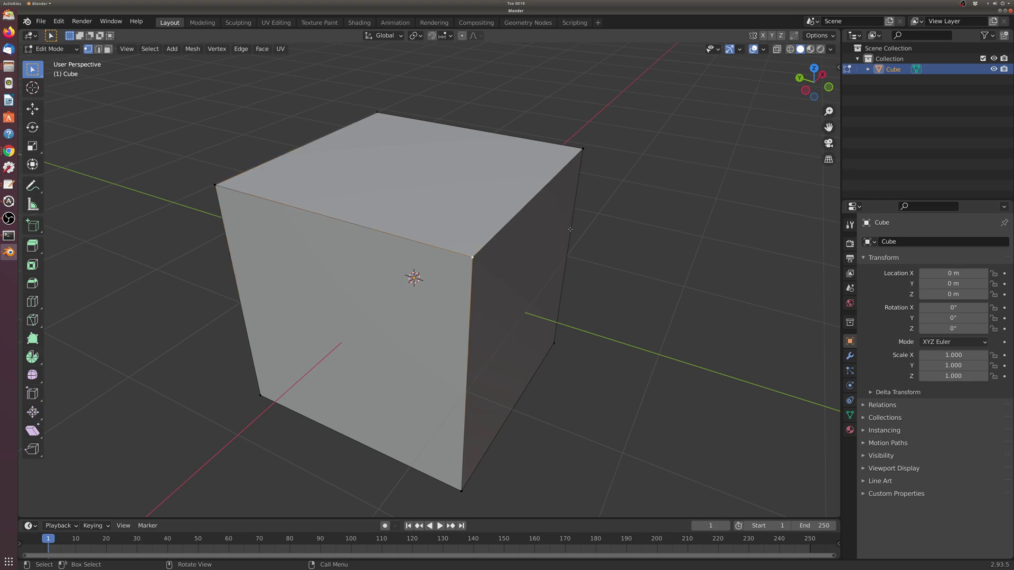
left_click(574, 157)
left_click(376, 116)
key("g")
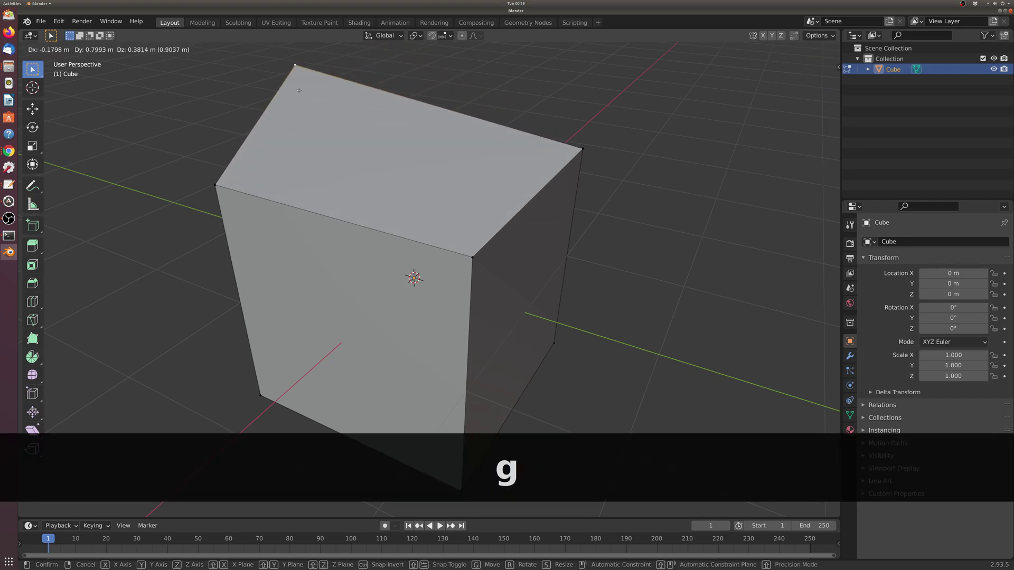
right_click(448, 115)
- Select the cube's nearest top corner vertex and try sliding it along its adjoining edges
right_click(469, 259)
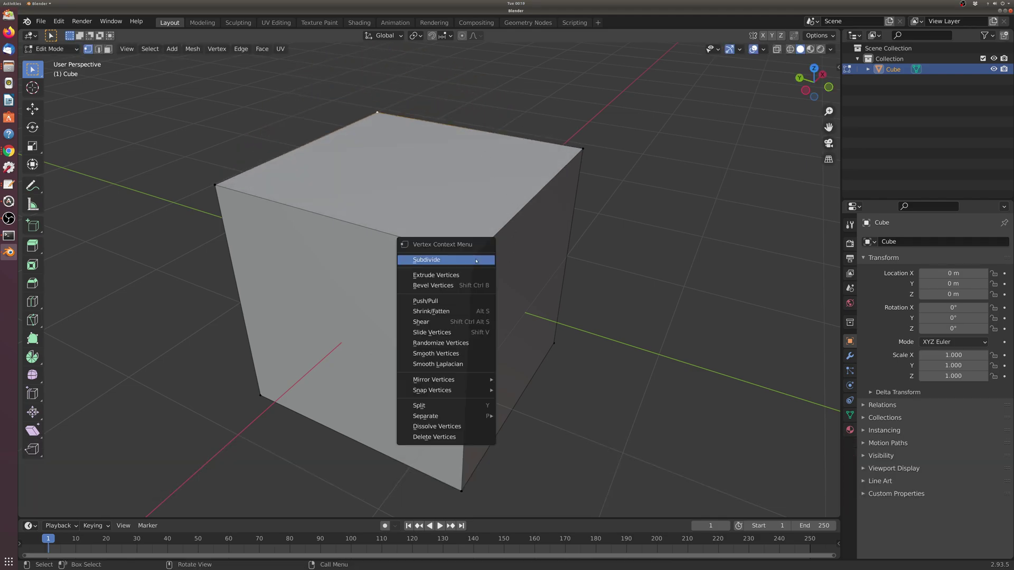
key("Escape")
left_click(469, 259)
key("g")
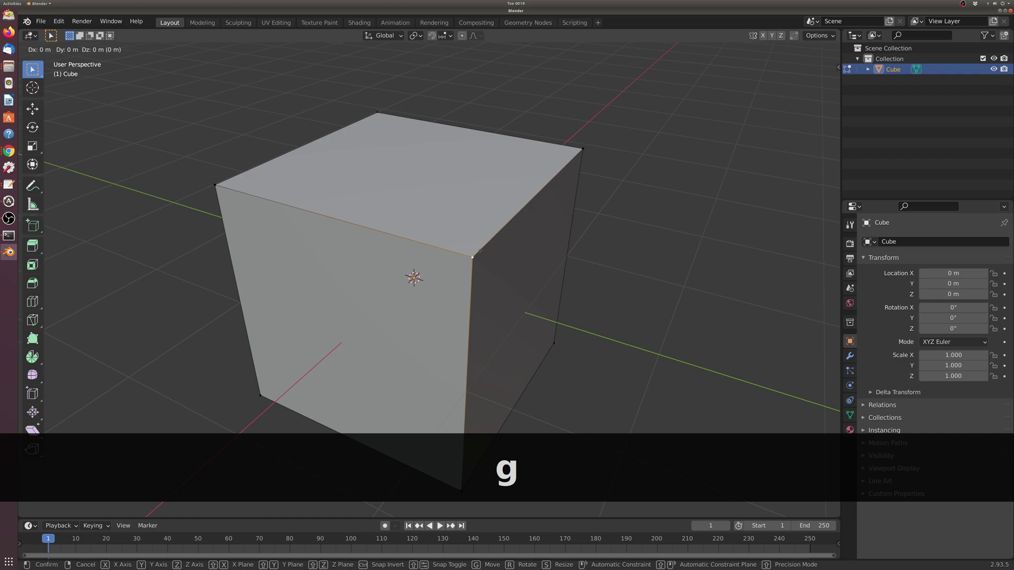
key("g")
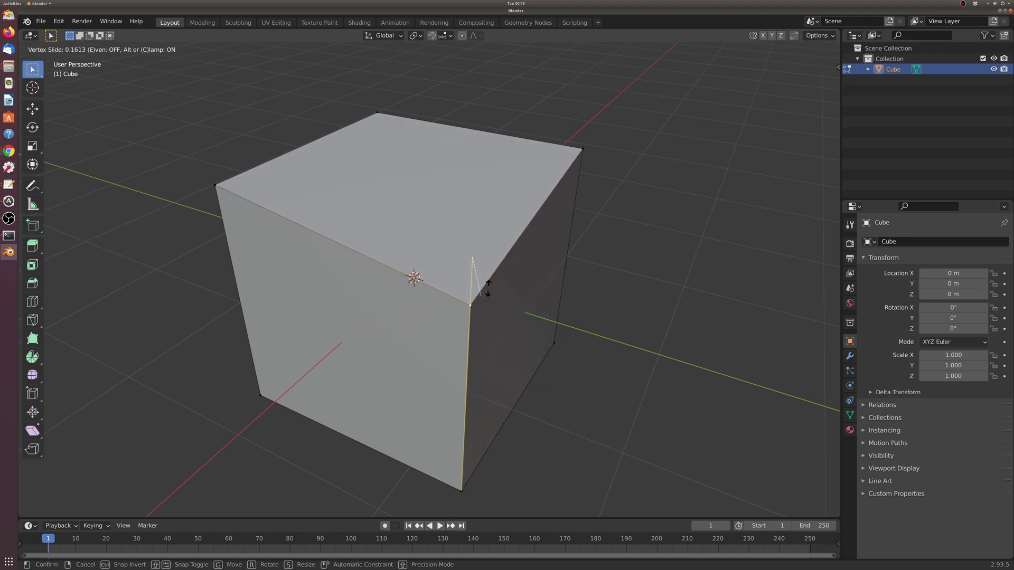
right_click(467, 247)
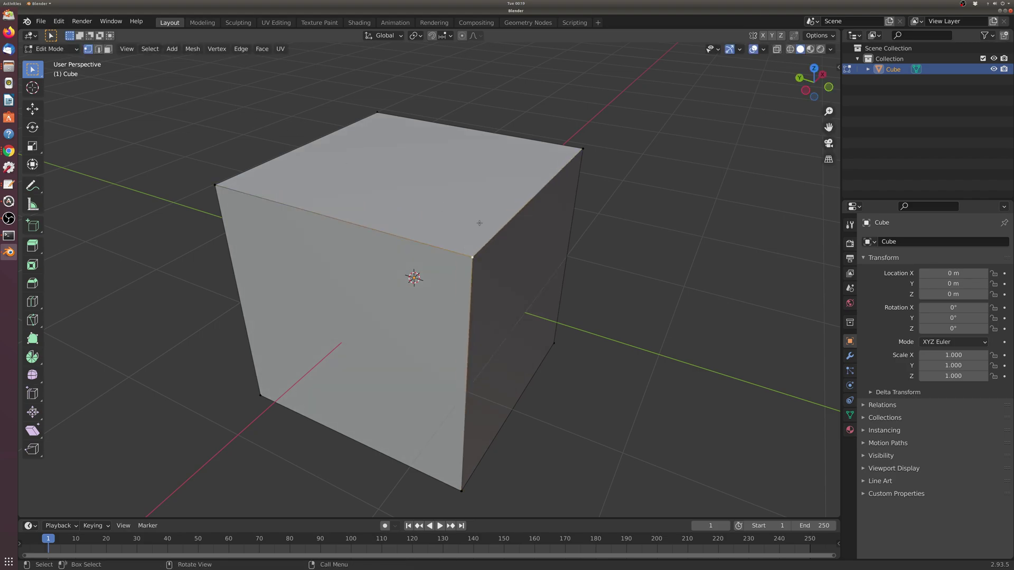
- Switch to edge selection, select the top edge of the face crossed by the X axis, and clear the selection
left_click(99, 50)
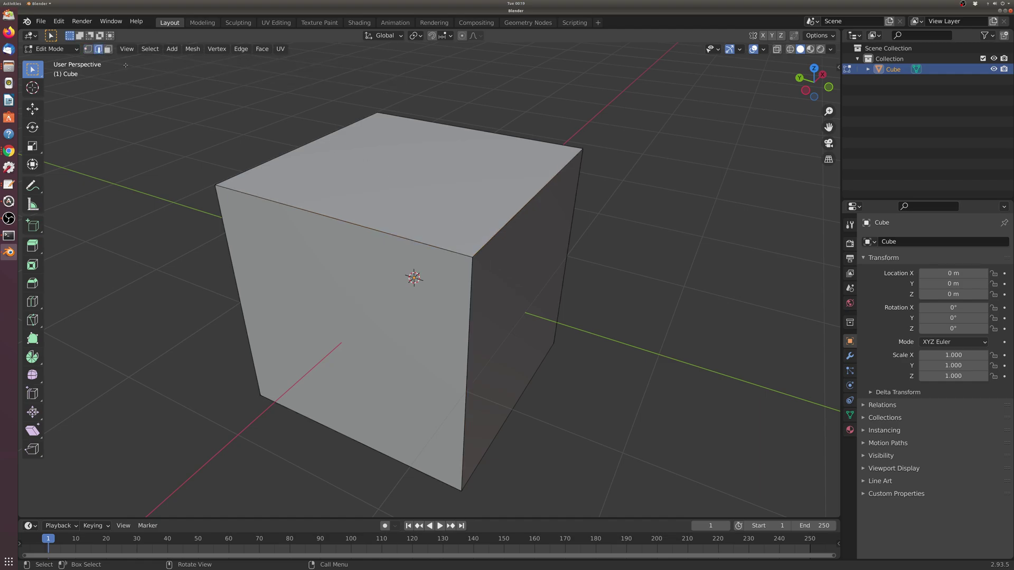
left_click(328, 218)
key("alt+a")
- In face selection, select the visible faces one by one, ending on the face crossed by the X axis, and try moving it
key("3")
left_click(334, 172)
left_click(337, 272)
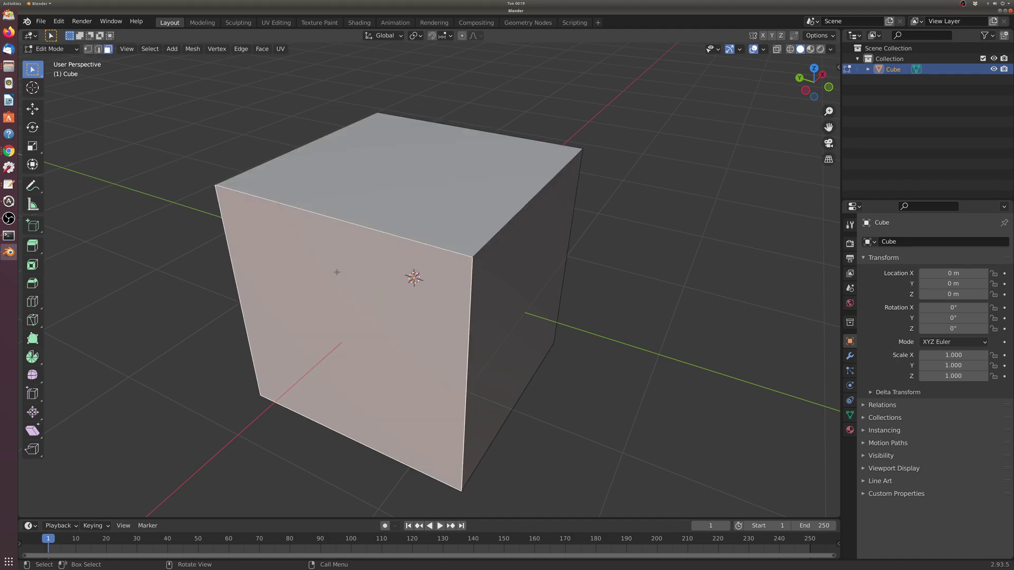
left_click(526, 288)
left_click(375, 302)
key("g")
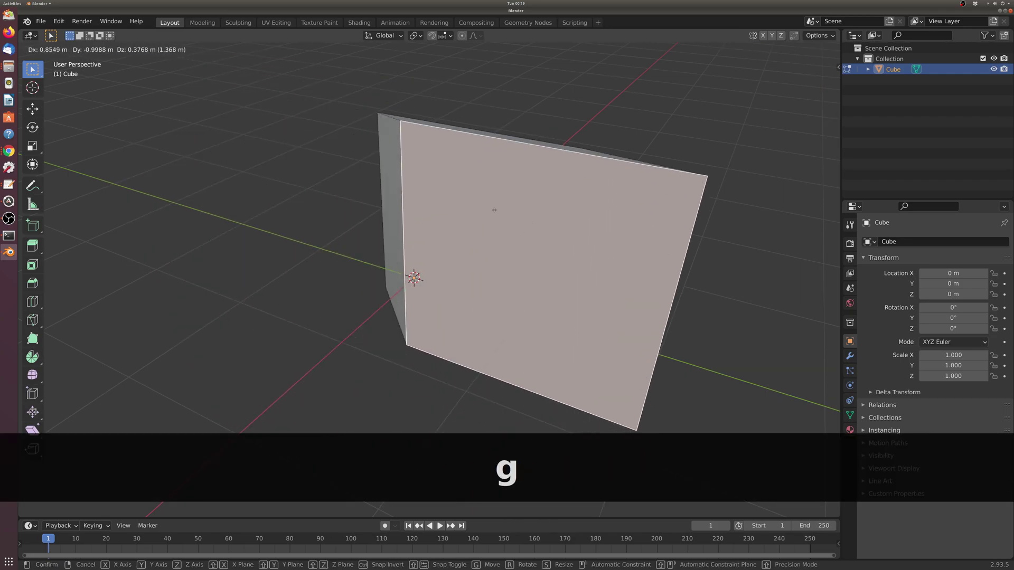
right_click(444, 300)
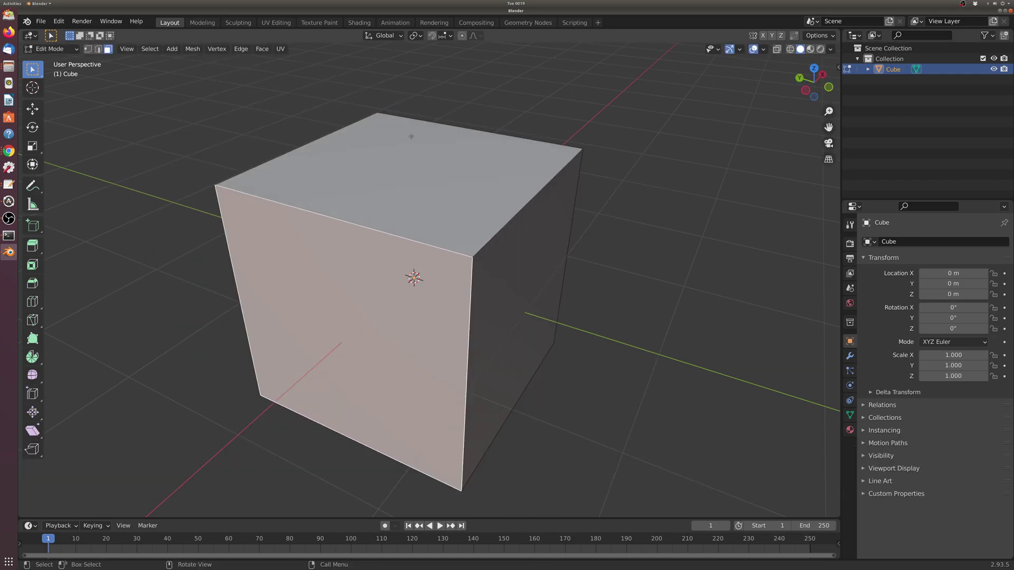
- Cycle through the vertex, edge and face selection modes, and try moving the selected face's four corners in vertex mode
key("1")
key("2")
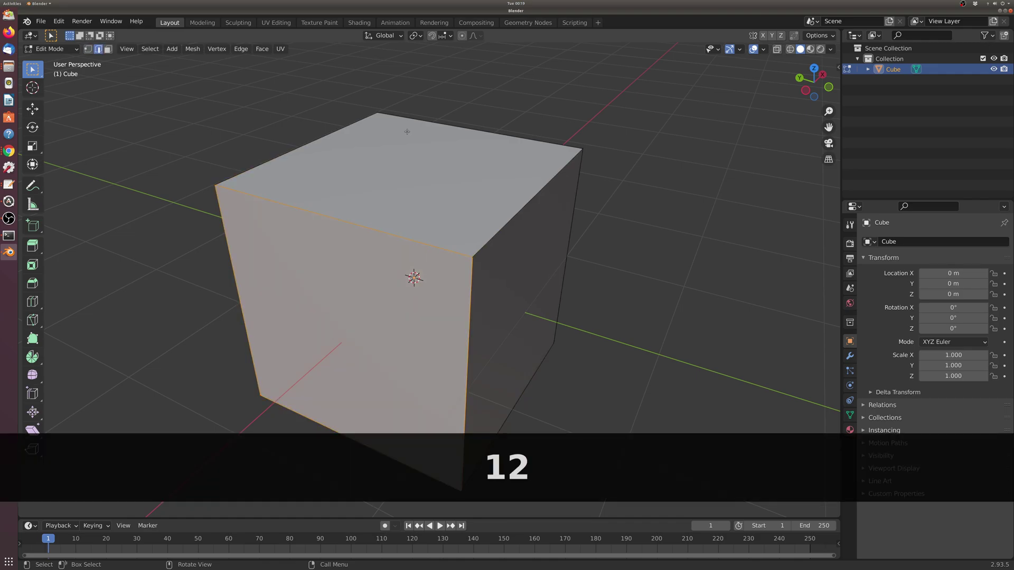
key("3")
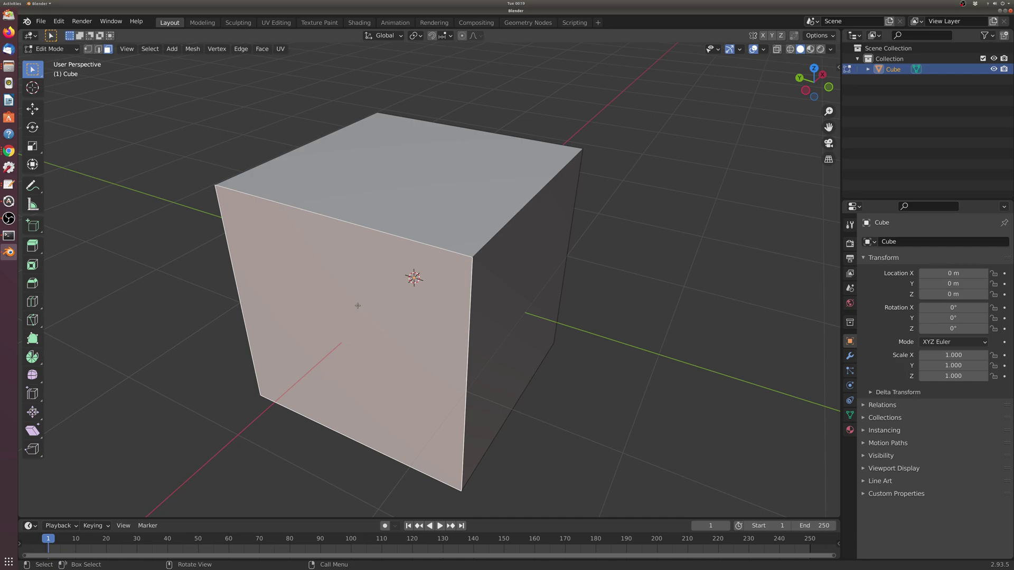
key("1")
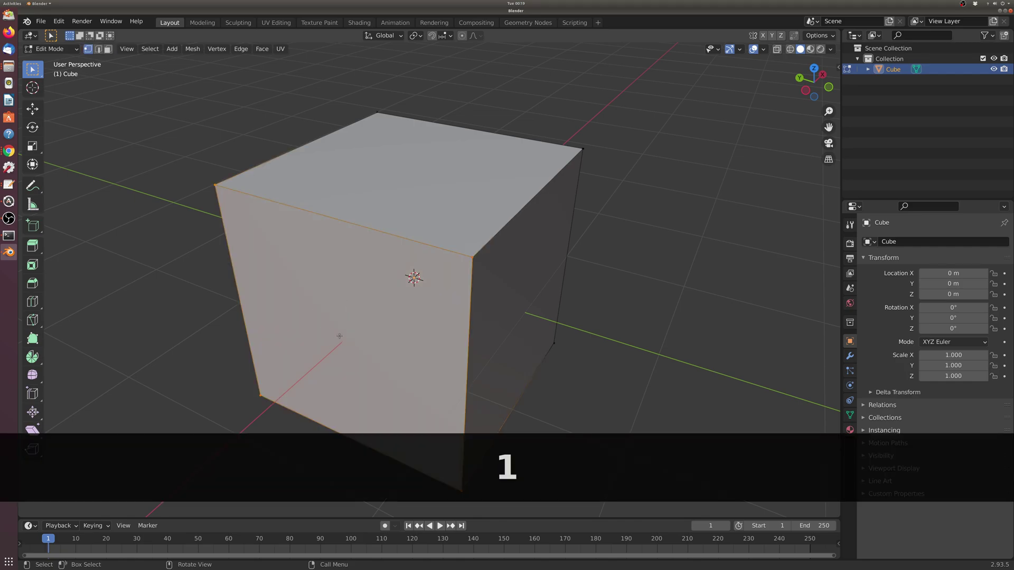
key("g")
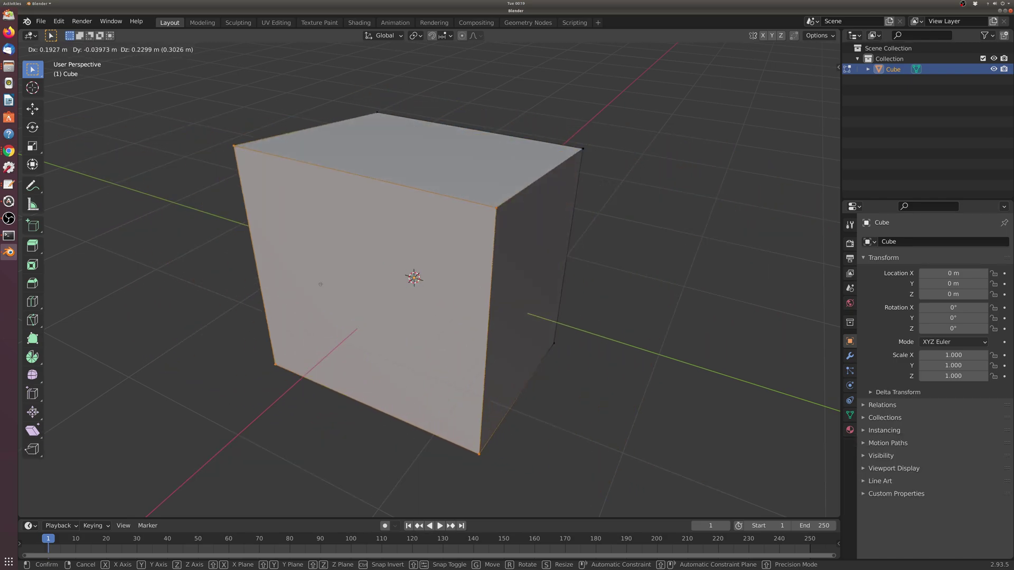
key("Escape")
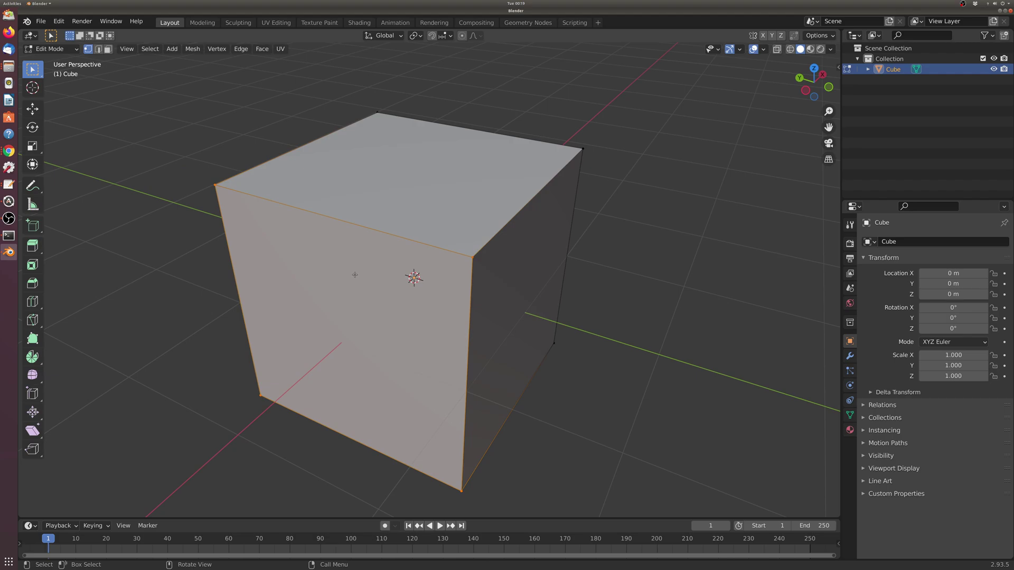
- Switch to edge selection and try moving the selected face's four edges together
key("2")
key("g")
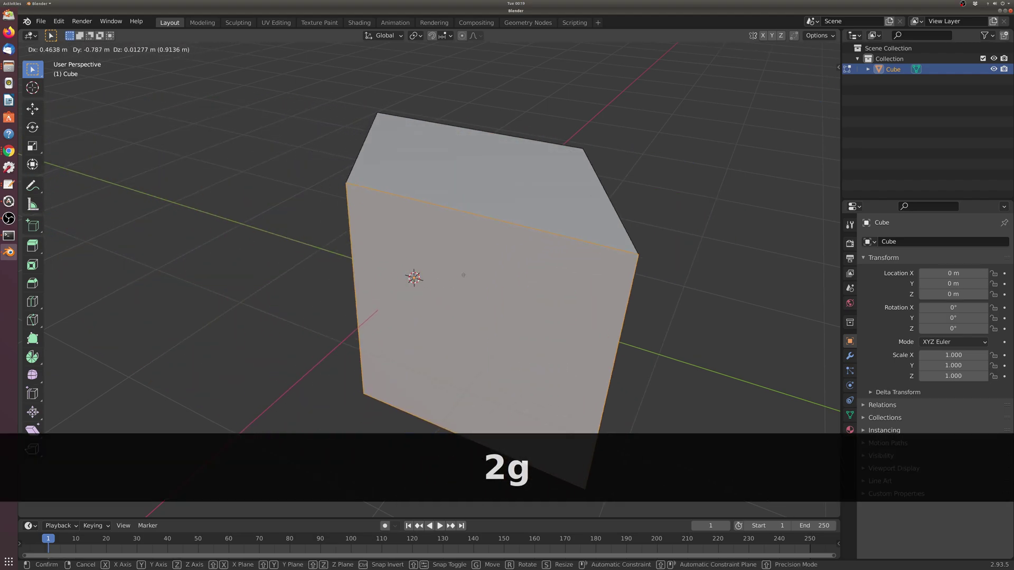
right_click(343, 192)
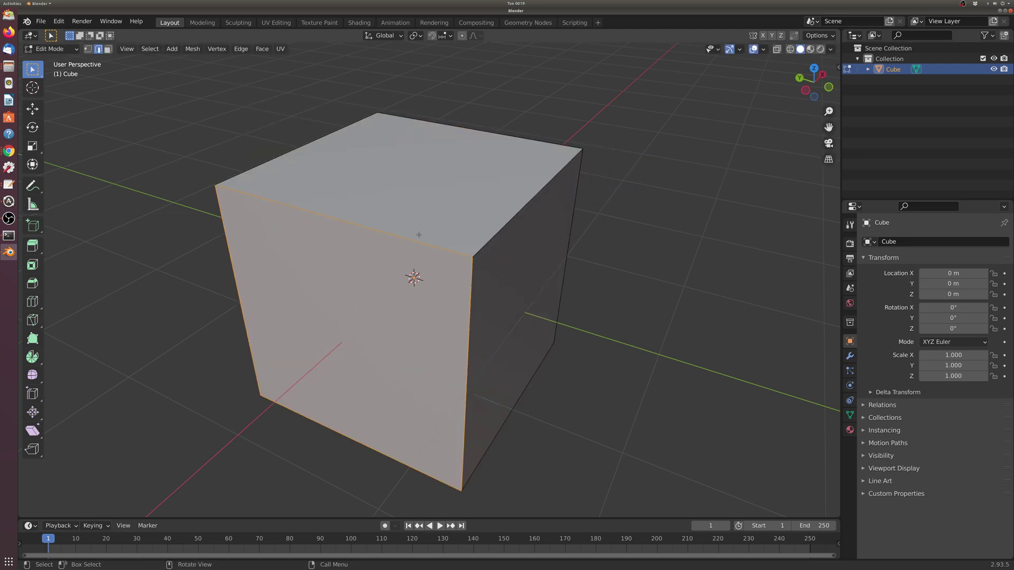
- Return to face selection and extrude the selected face crossed by the X axis outward by 12 m
scroll(419, 234, "down", 5)
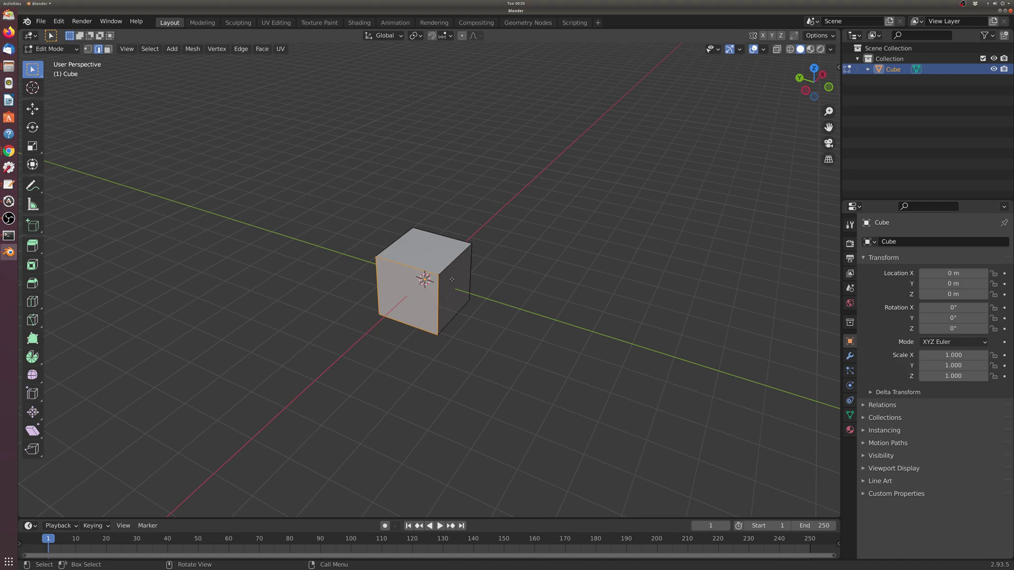
scroll(450, 290, "up", 3)
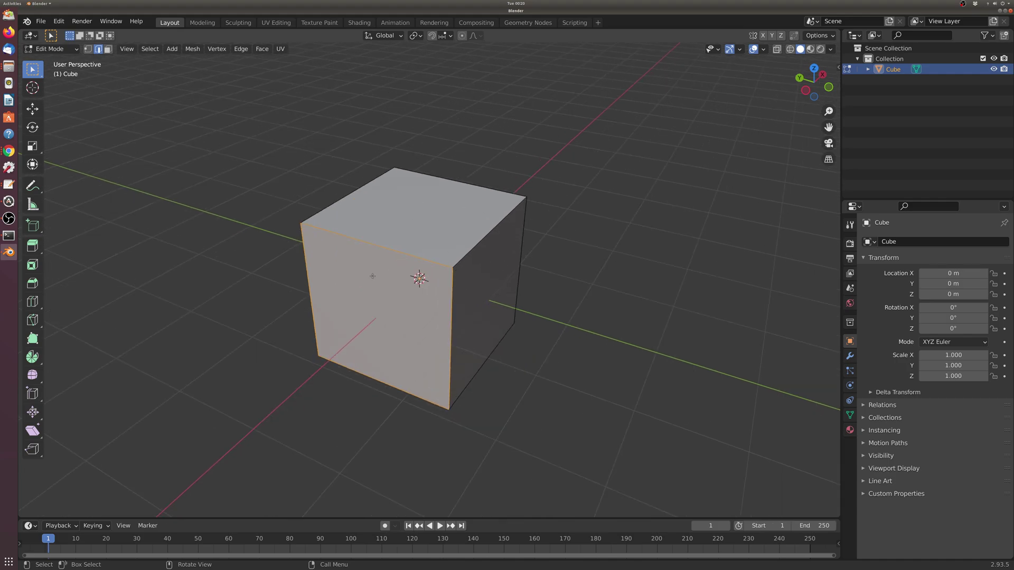
middle_click_drag(372, 277, 592, 287)
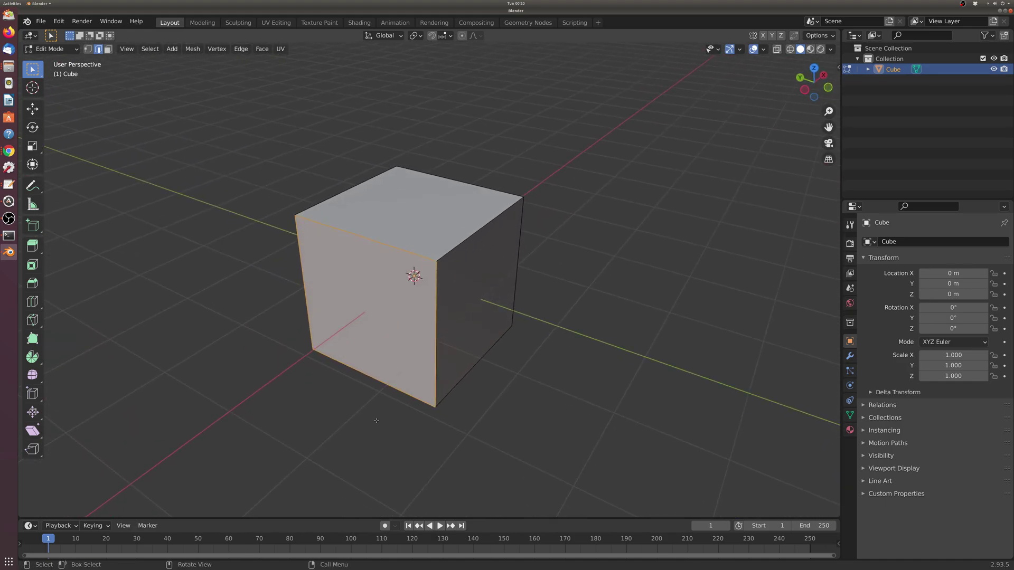
scroll(394, 370, "down", 2)
scroll(408, 322, "up", 2)
key("3")
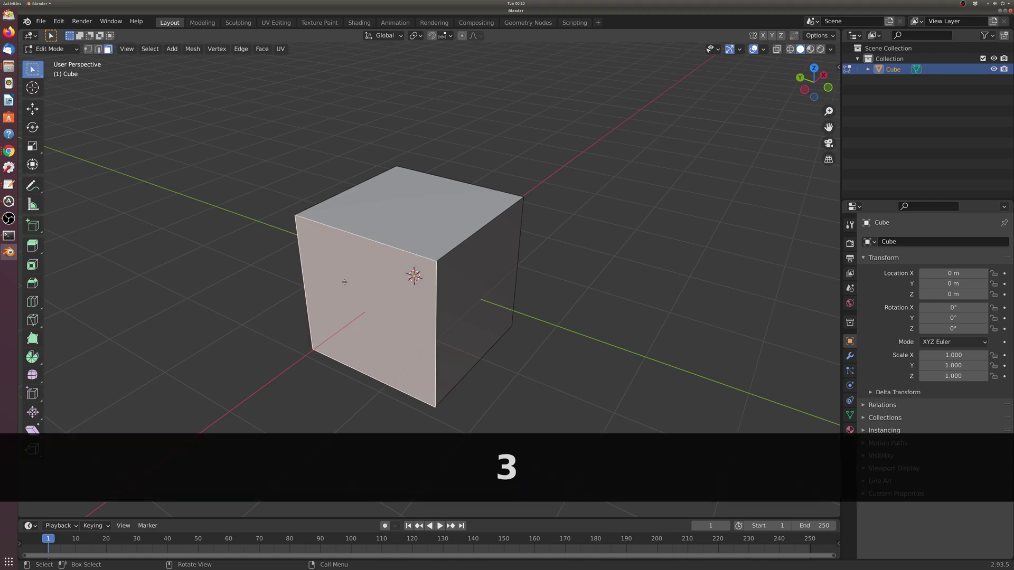
key("e")
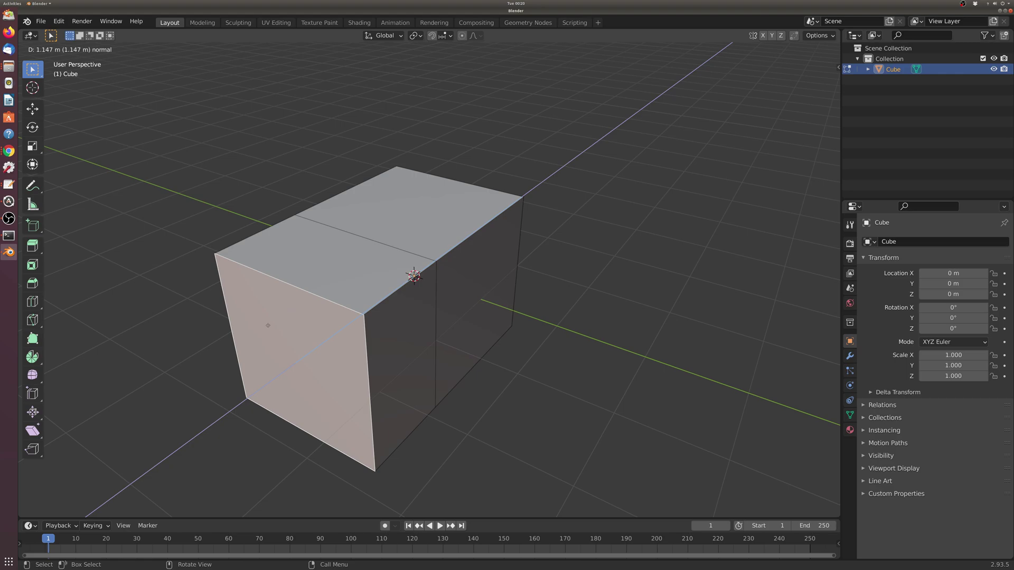
key("1")
key("2")
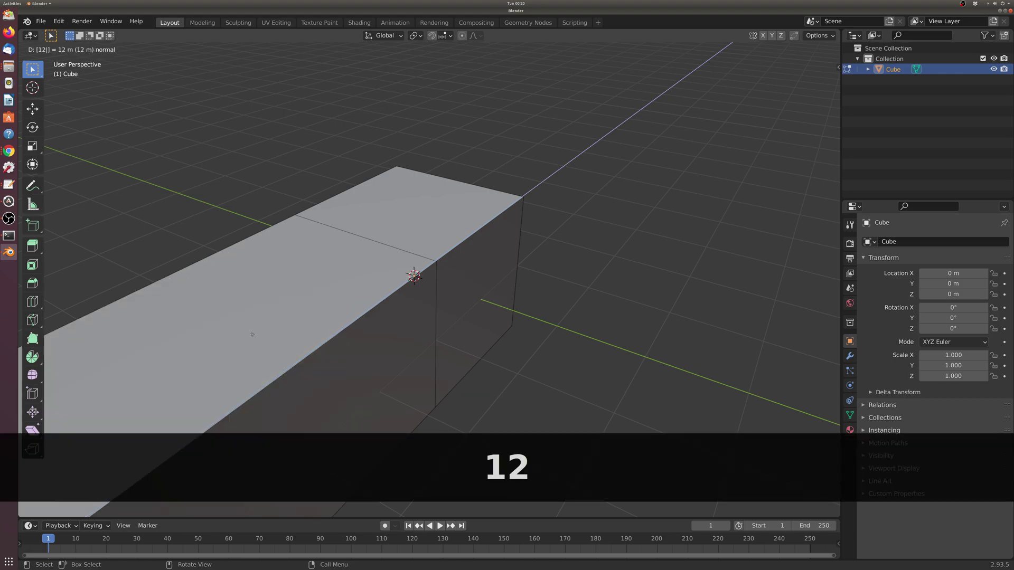
left_click(252, 334)
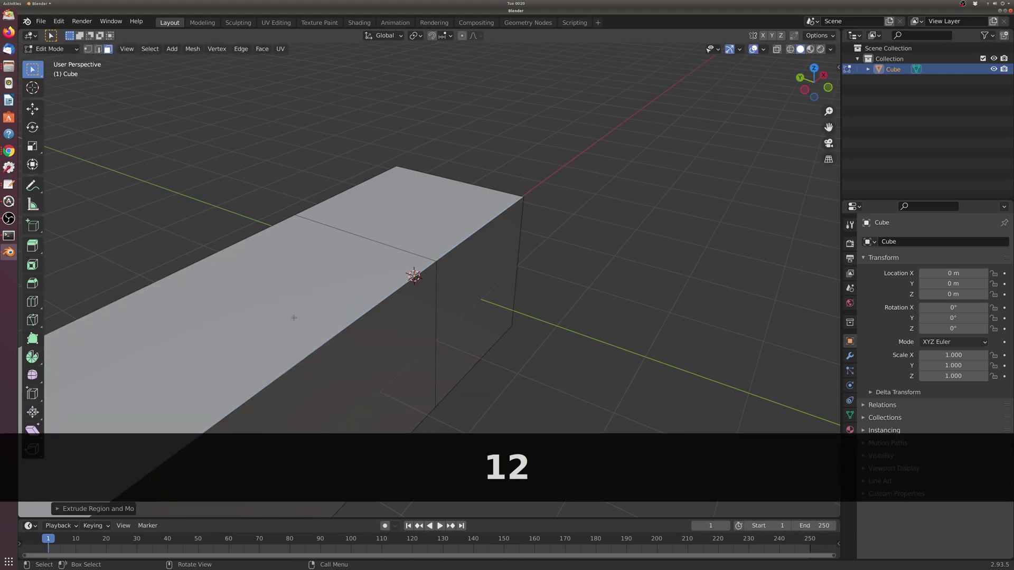
- Undo the 12 m extrusion and extrude the same face crossed by the X axis outward by 2 m instead
scroll(412, 319, "down", 5)
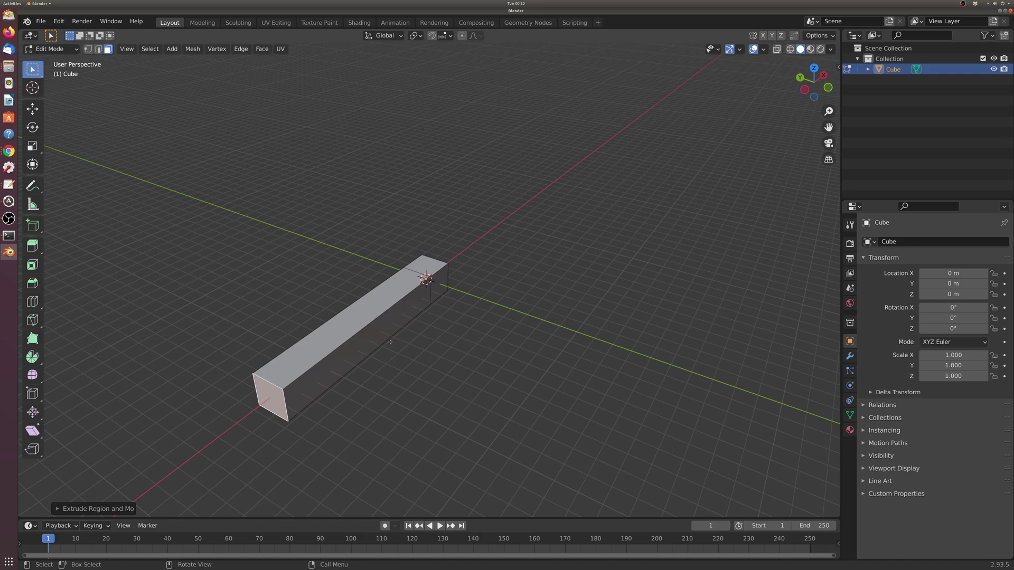
key("ctrl+z")
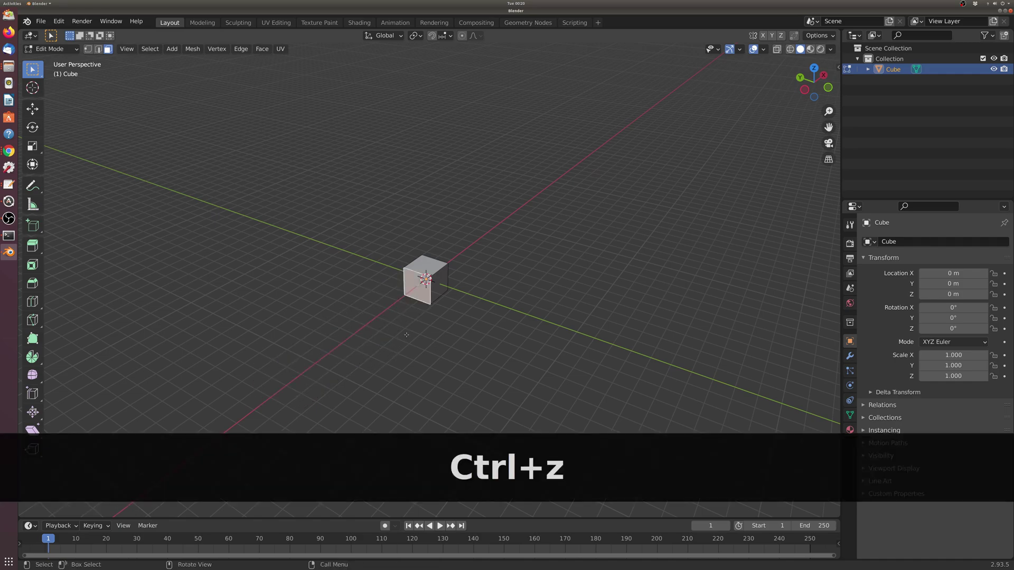
key("e")
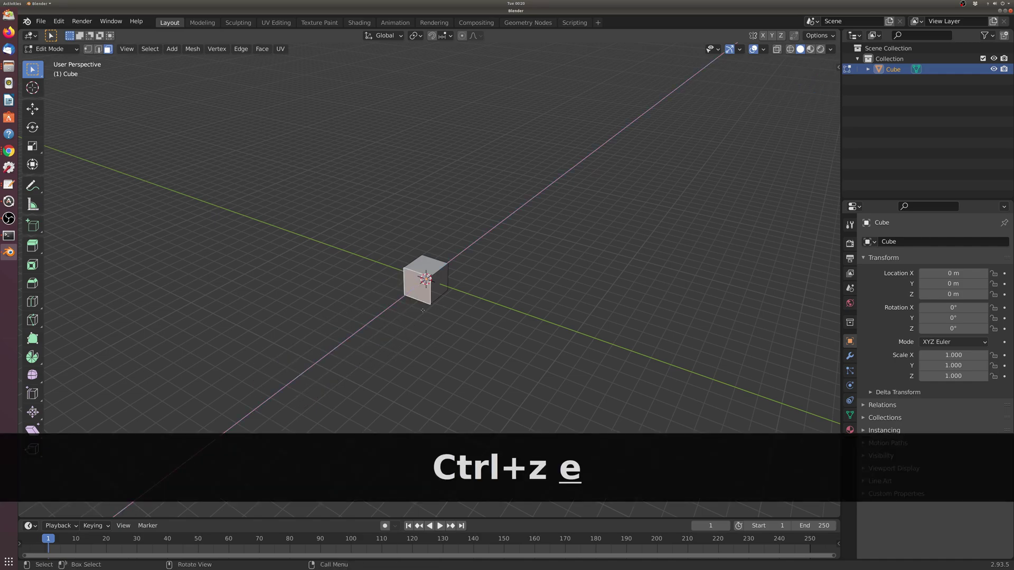
key("2")
left_click(422, 310)
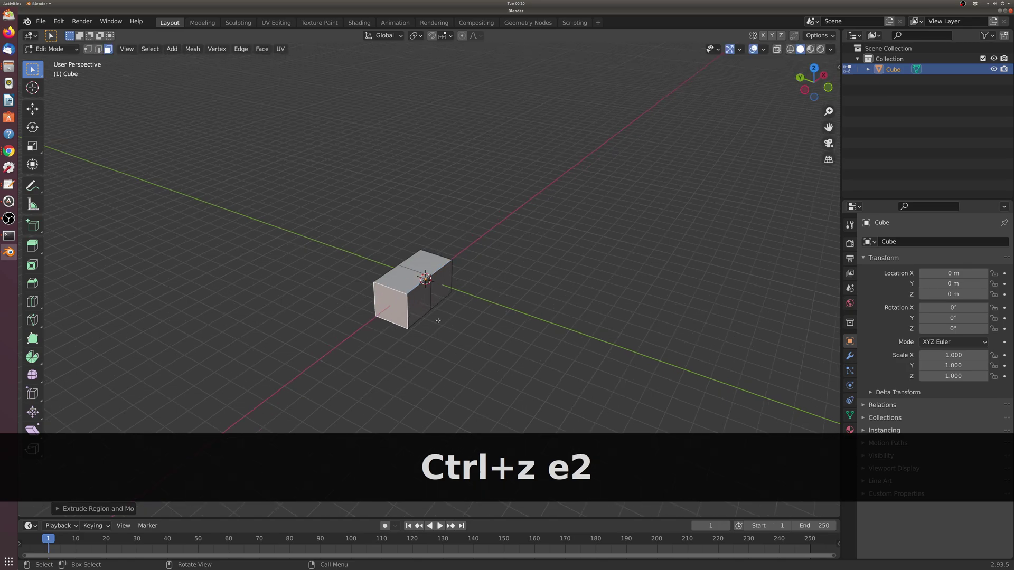
- Select the two adjacent faces on one long side of the block and extrude them together by 2 m
middle_click_drag(423, 310, 361, 249)
scroll(369, 318, "up", 3)
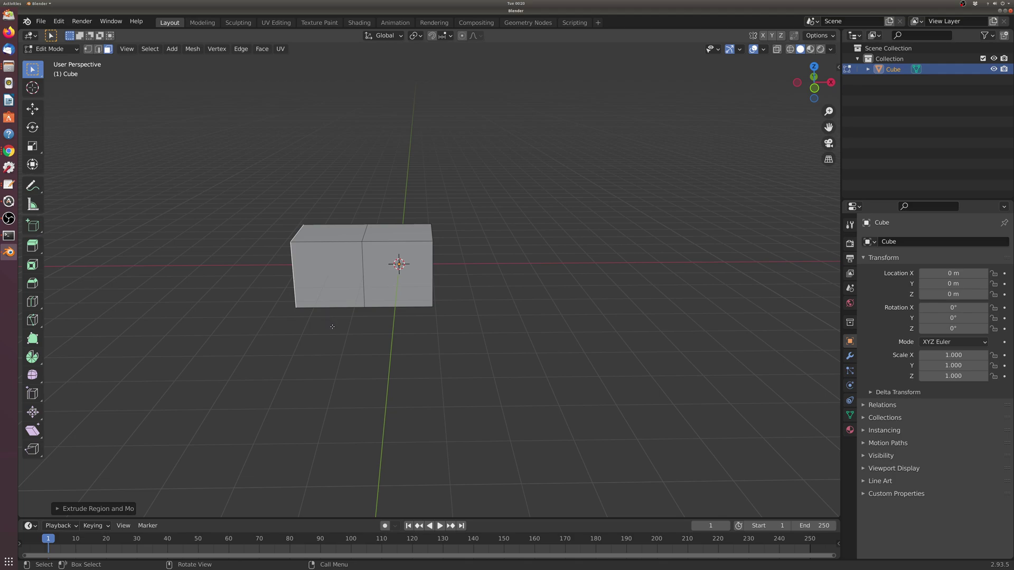
middle_click_drag(333, 327, 531, 338)
left_click(509, 295)
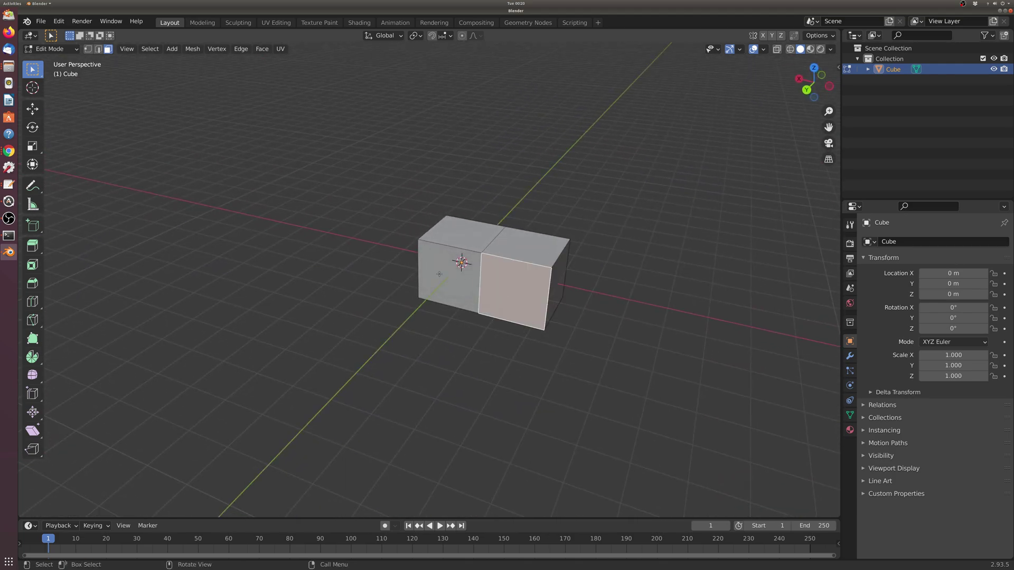
left_click(449, 287, "shift")
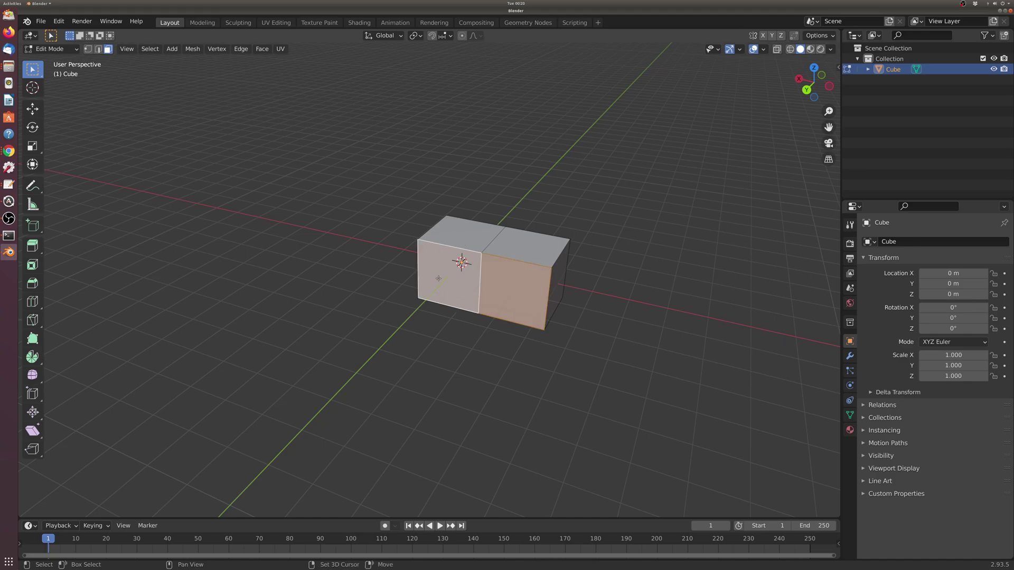
key("e")
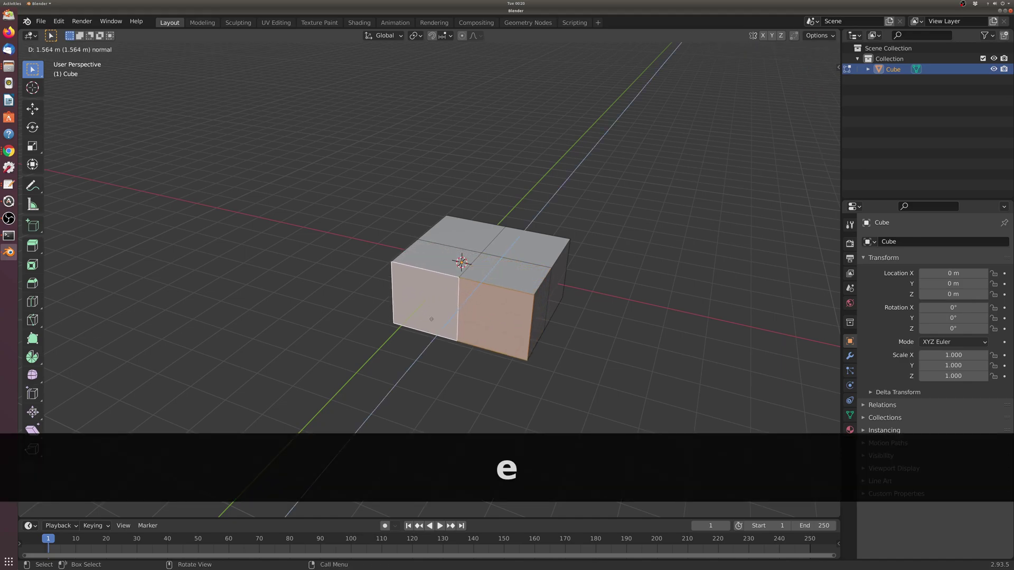
key("2")
left_click(431, 320)
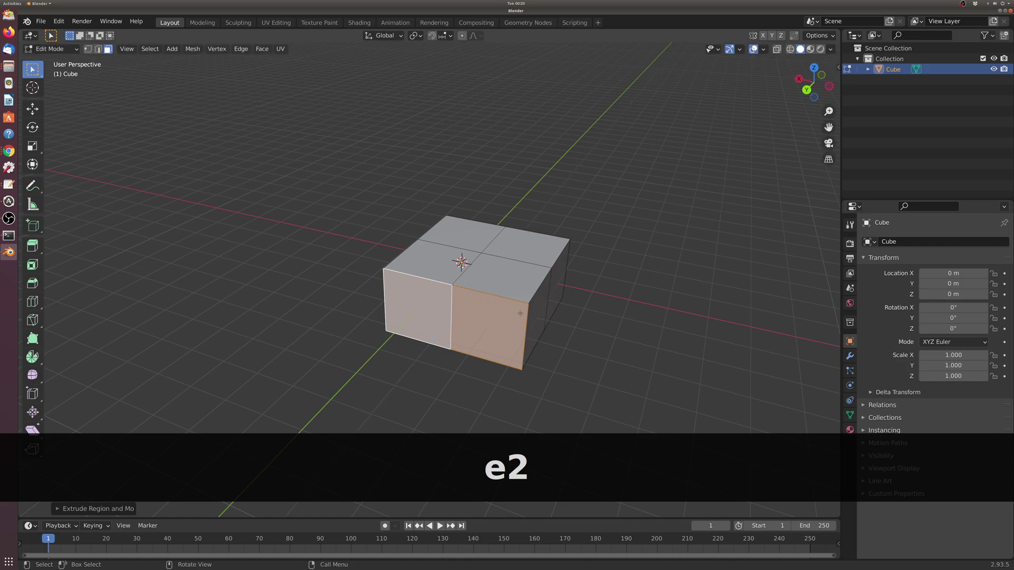
- In vertex selection, select the vertex at the centre of the top surface and try extruding it
middle_click_drag(431, 320, 380, 289)
scroll(577, 343, "up", 3)
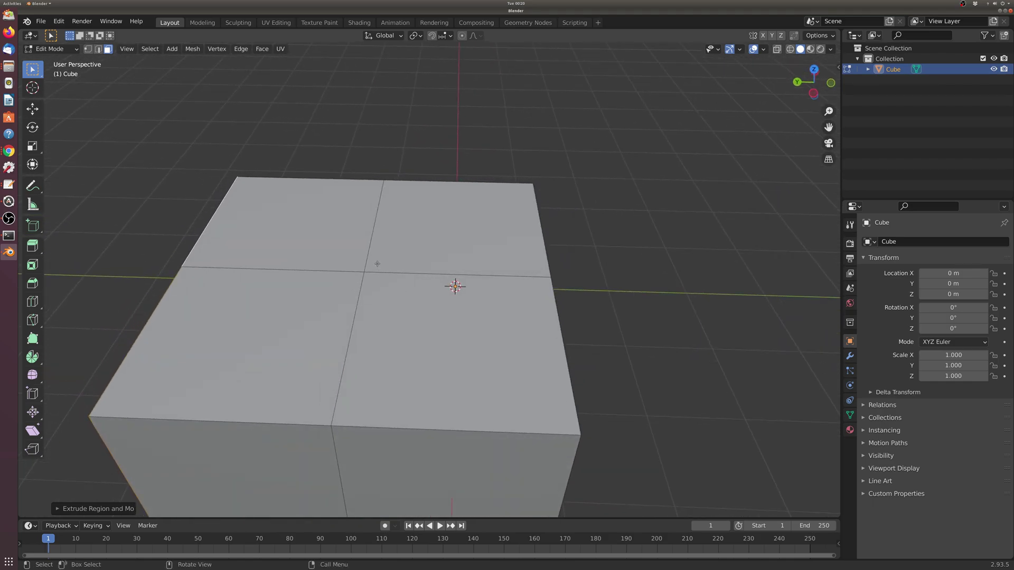
key("1")
left_click(391, 278)
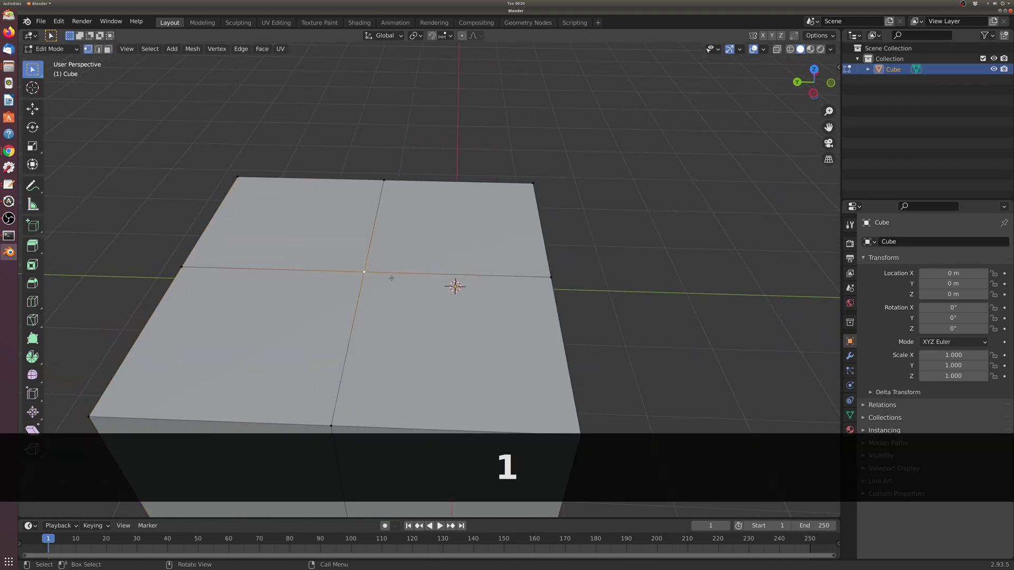
key("e")
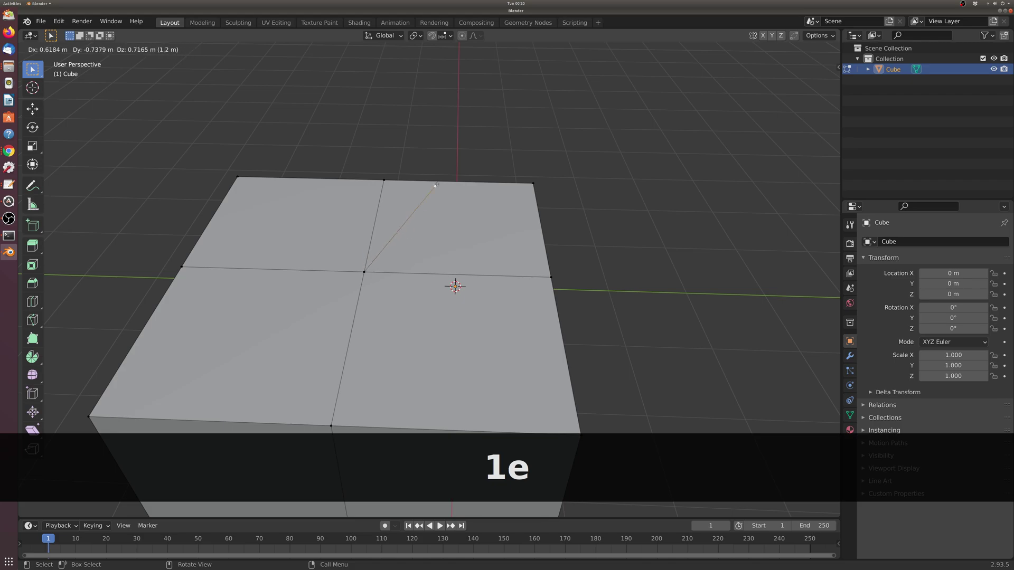
right_click(337, 200)
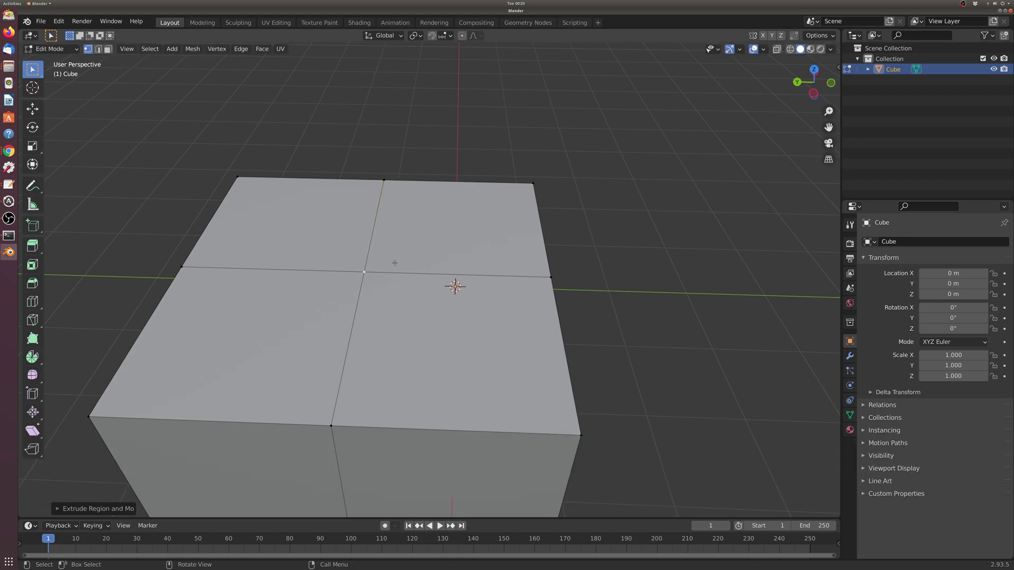
- In edge selection, select the four inner edges that meet at the centre of the top surface
key("2")
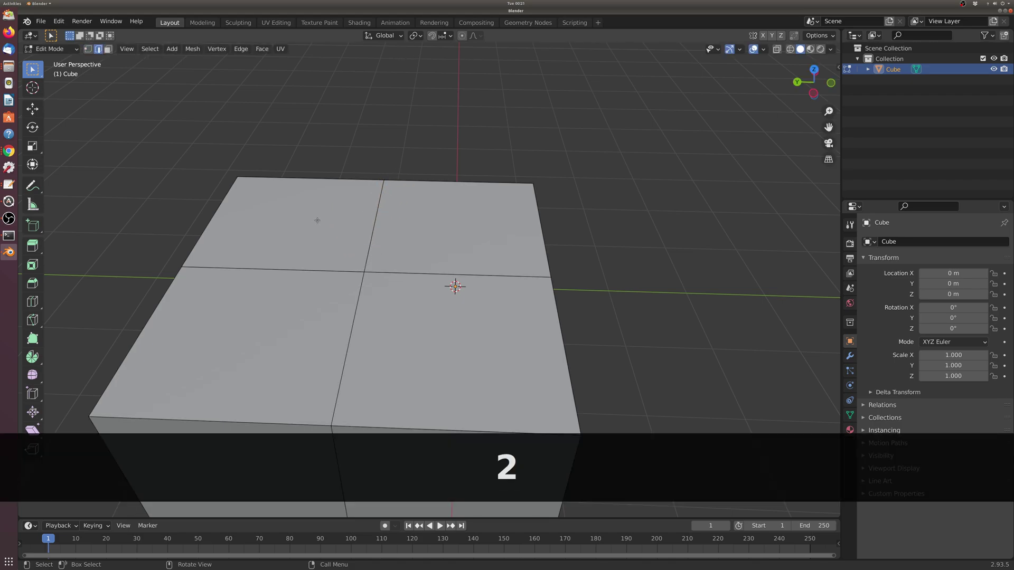
left_click(367, 242)
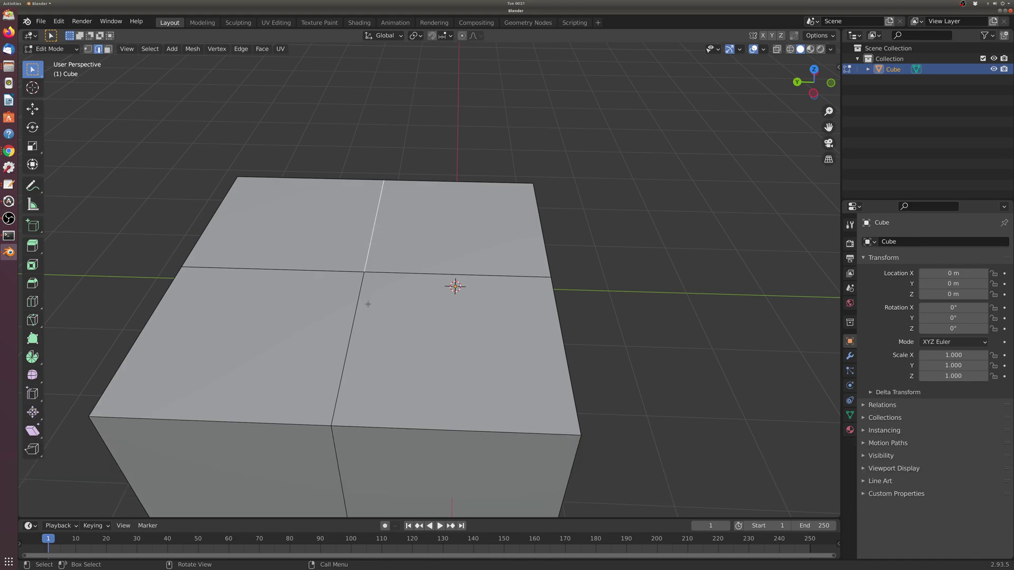
left_click(360, 306, "shift")
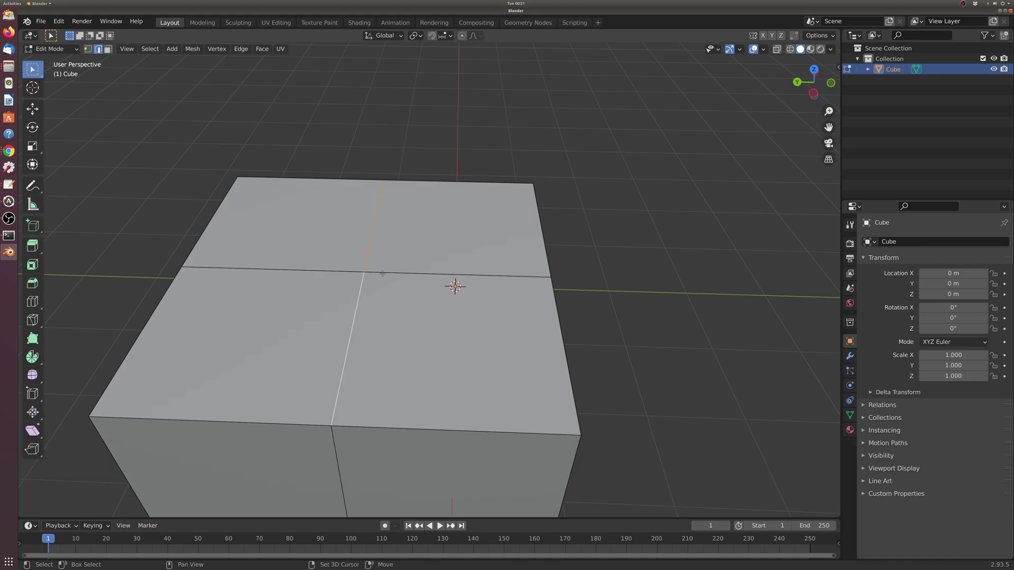
left_click(382, 273, "shift")
left_click(348, 271, "shift")
- Try extruding the four selected top edges freely and along the global Y axis
key("e")
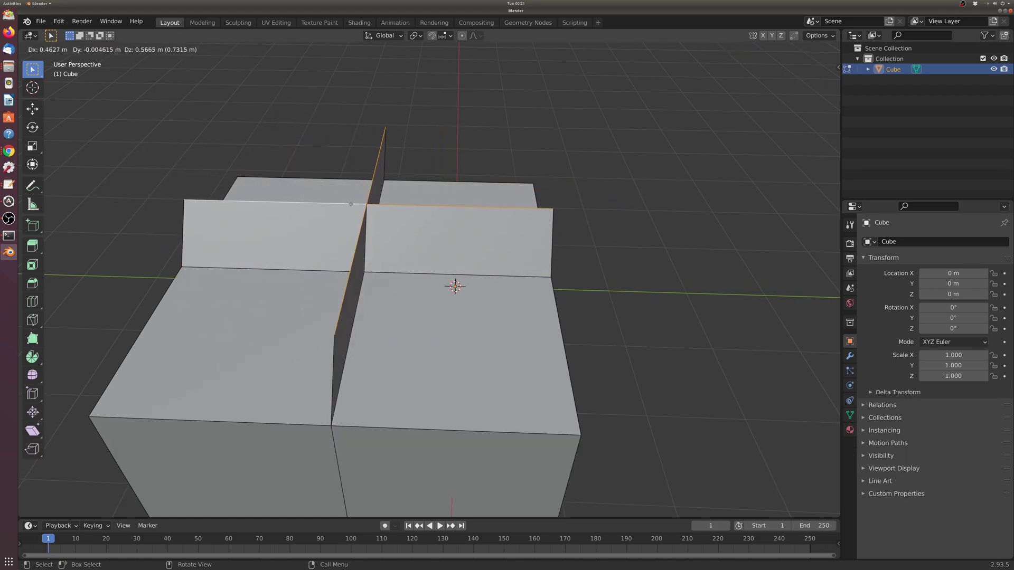
key("y")
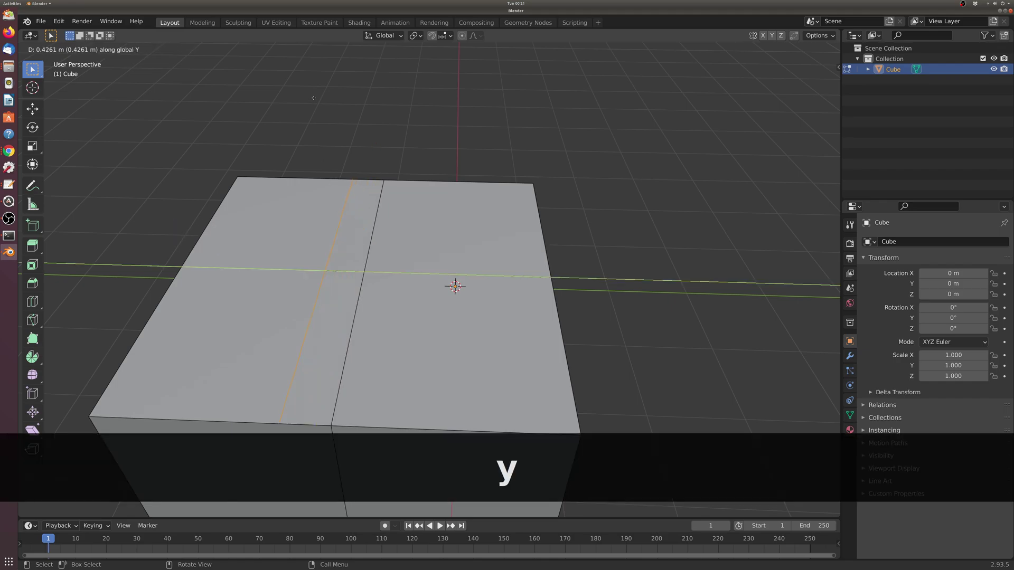
left_click(352, 145)
key("e")
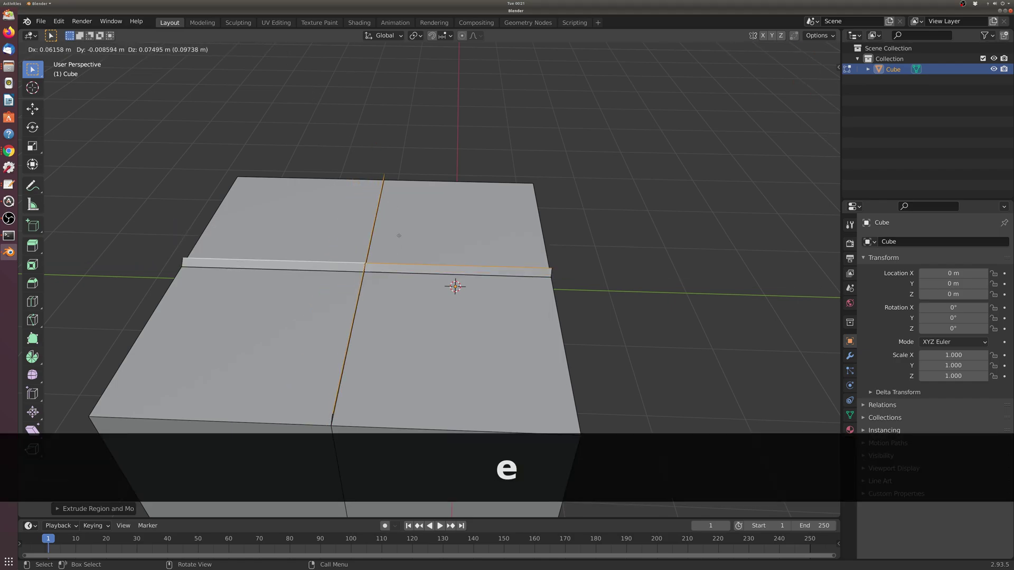
key("y")
right_click(358, 161)
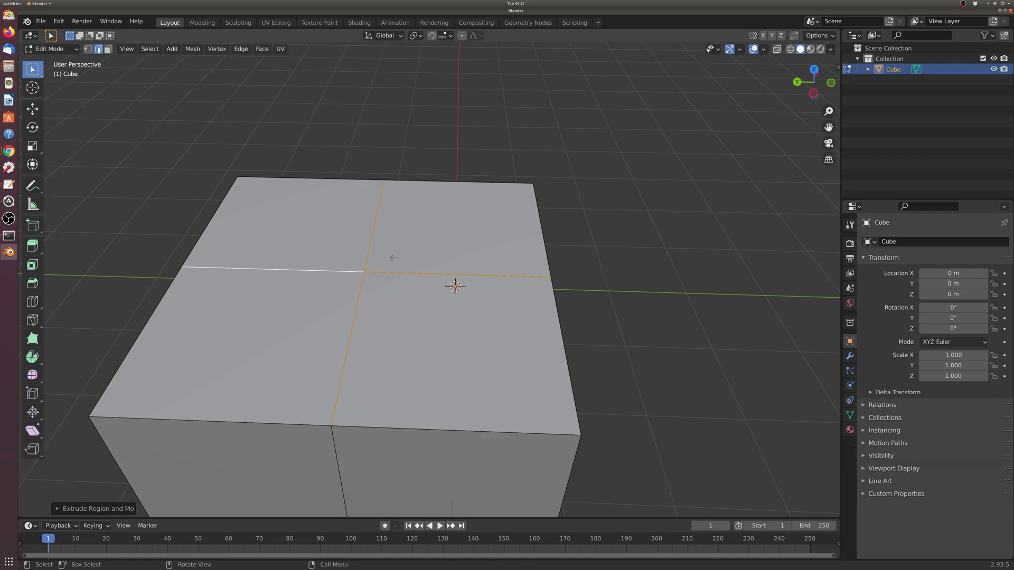
- Extrude the four selected top edges by 1 m along X
key("e")
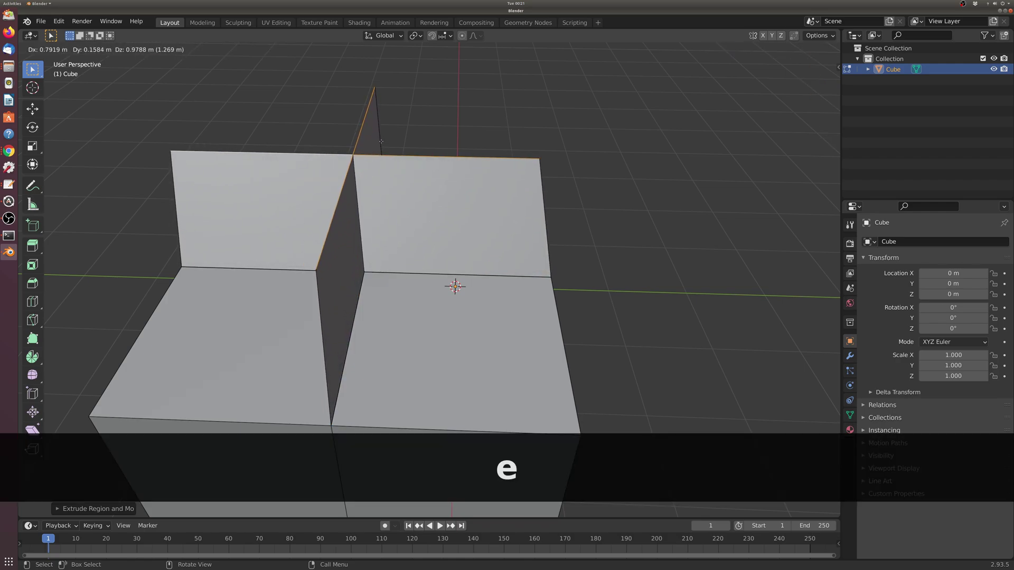
key("1")
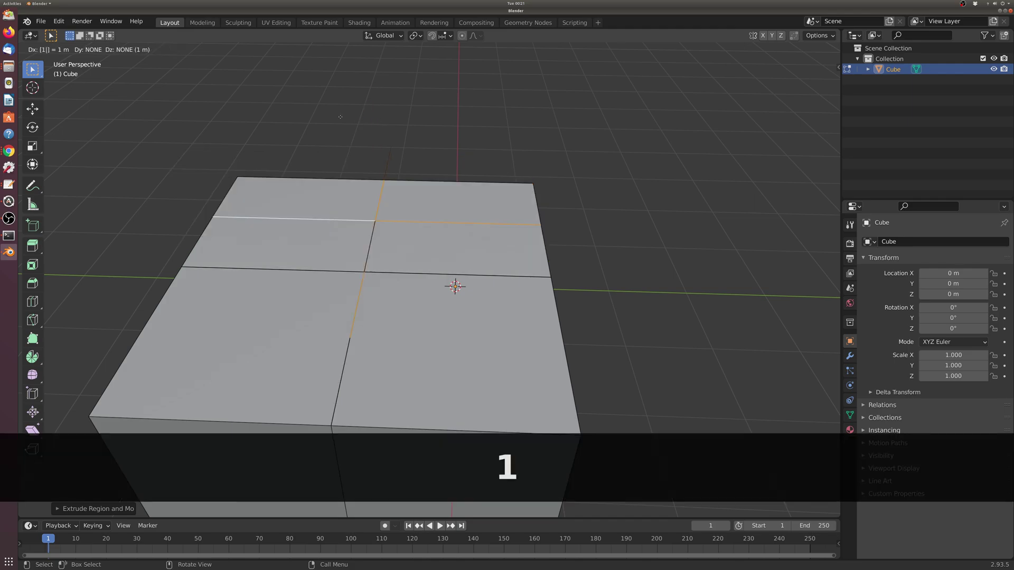
key("Return")
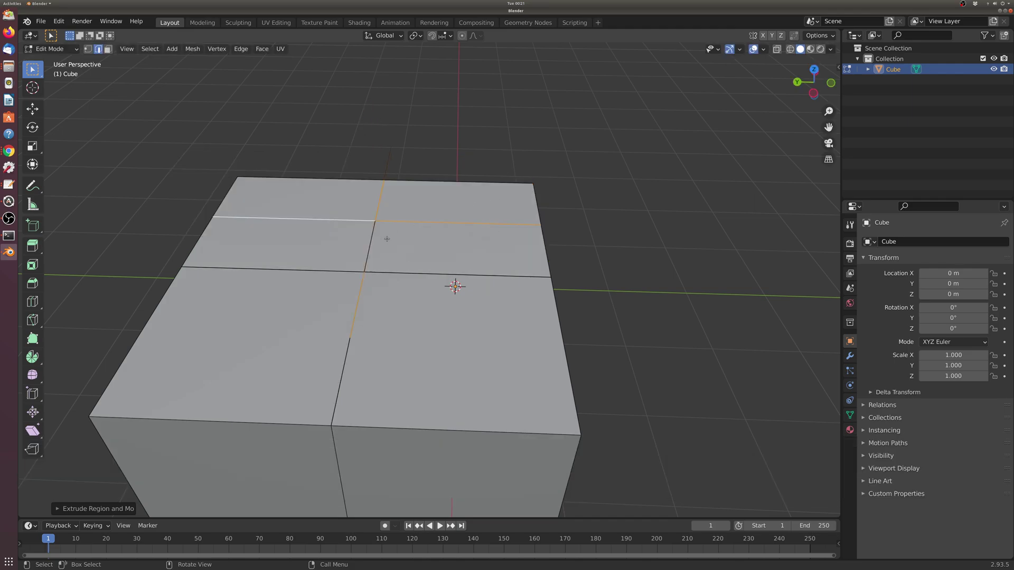
- Try moving the extruded edges freely, and undo their 1 m extrusion
middle_click_drag(386, 238, 471, 222)
key("m")
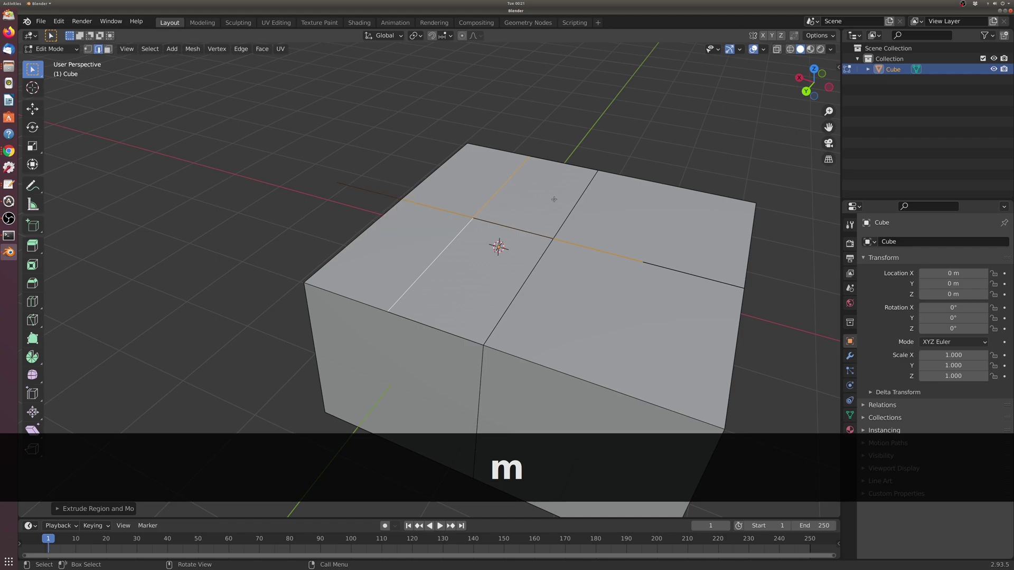
scroll(511, 209, "up", 2)
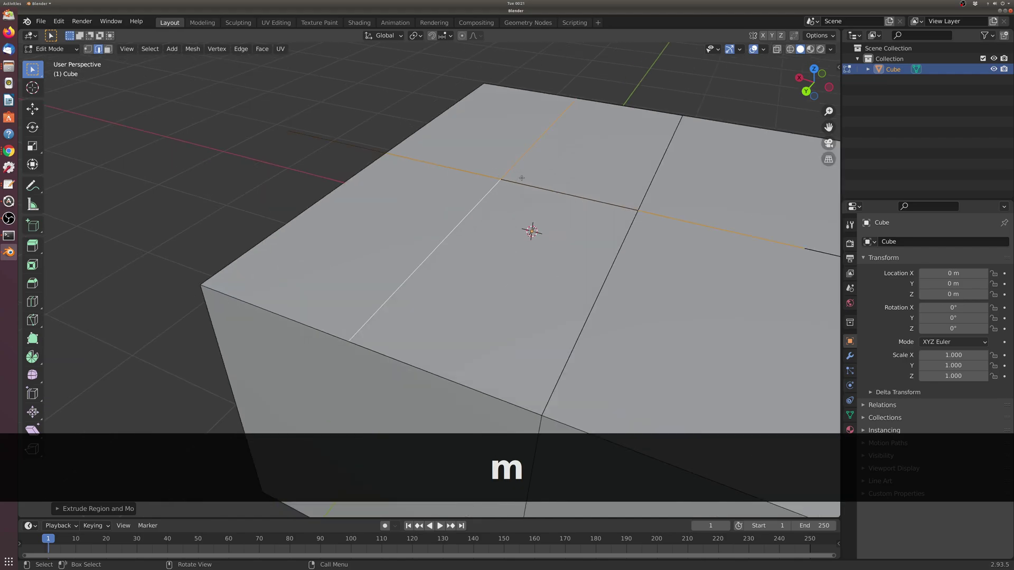
key("g")
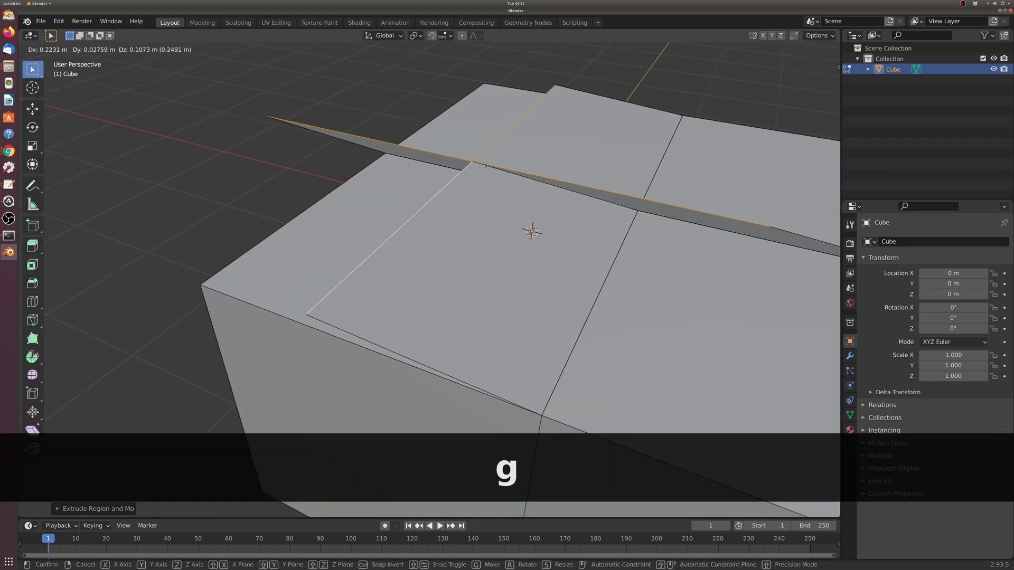
right_click(647, 82)
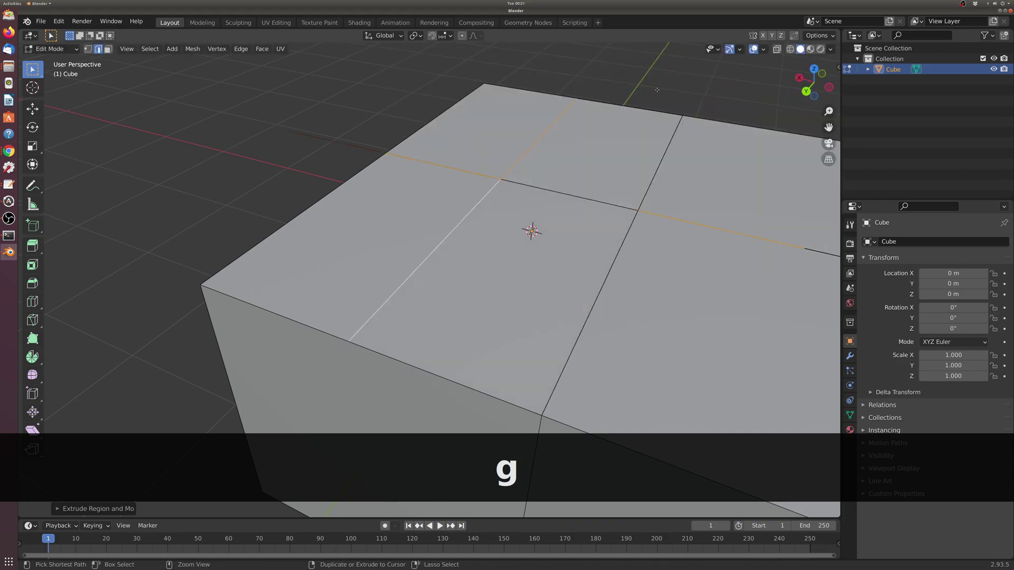
key("ctrl+z")
scroll(652, 137, "down", 6)
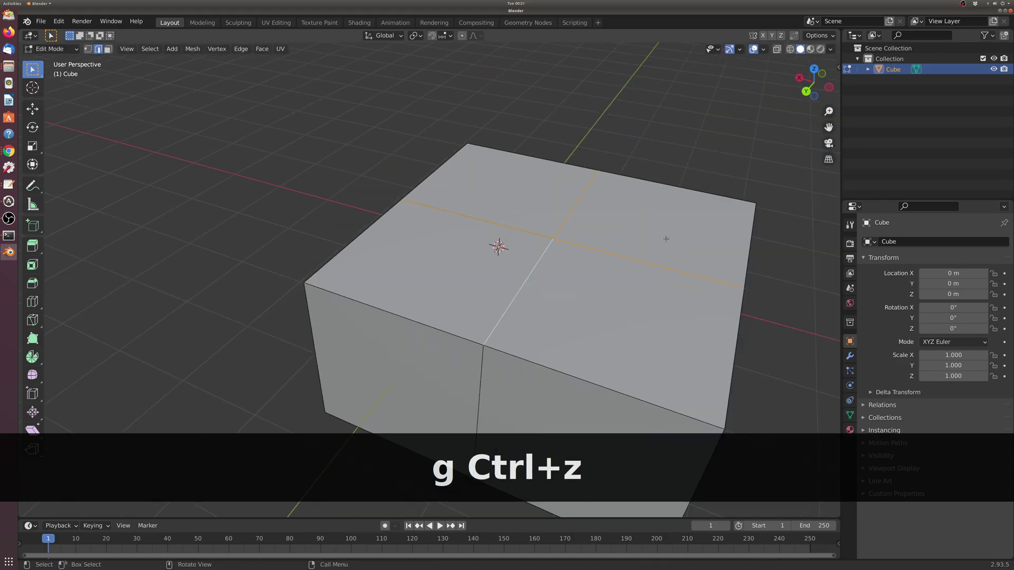
- Switch to face selection and select all four top faces of the block together
middle_click_drag(660, 292, 576, 312)
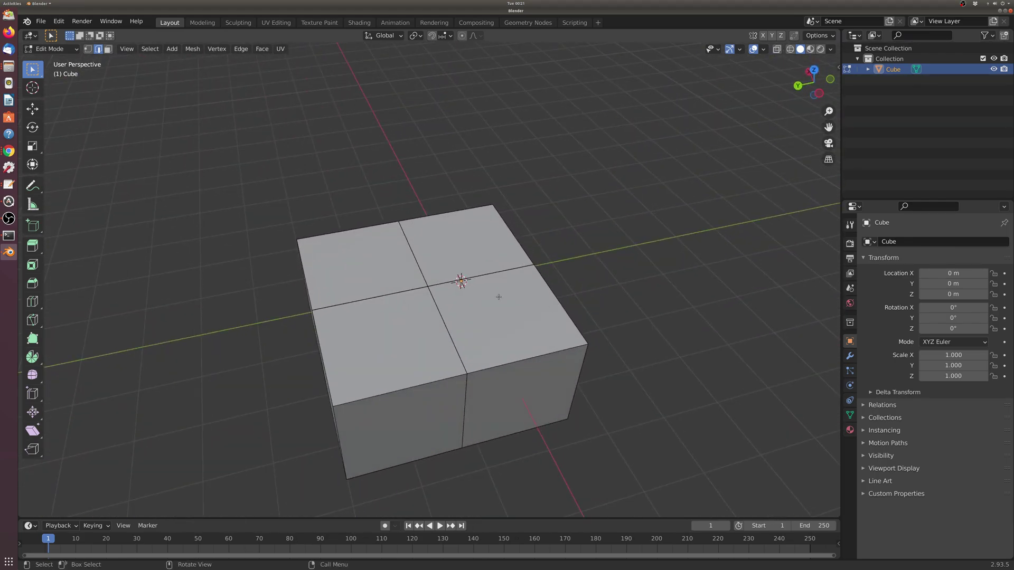
key("3")
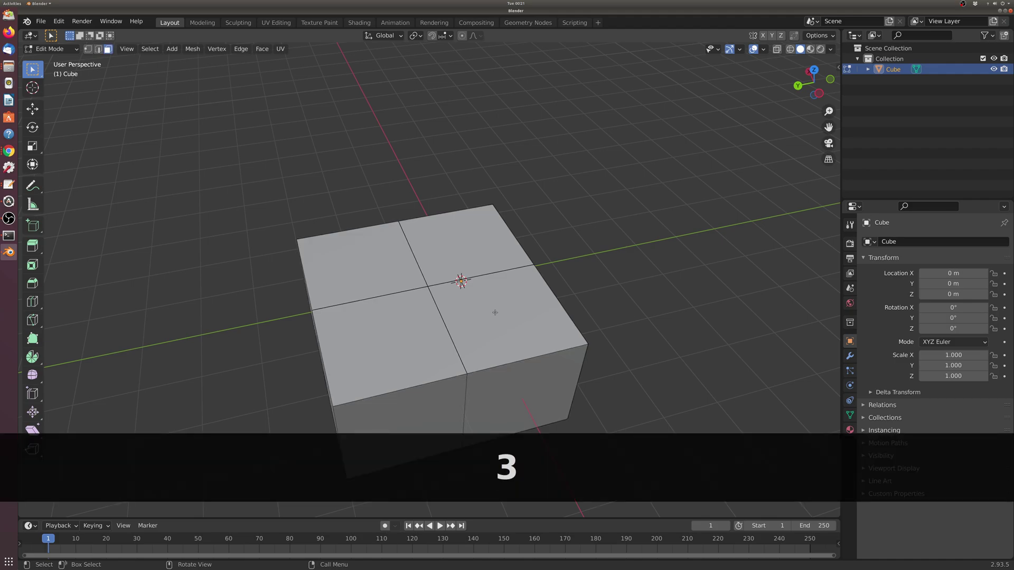
left_click(494, 312)
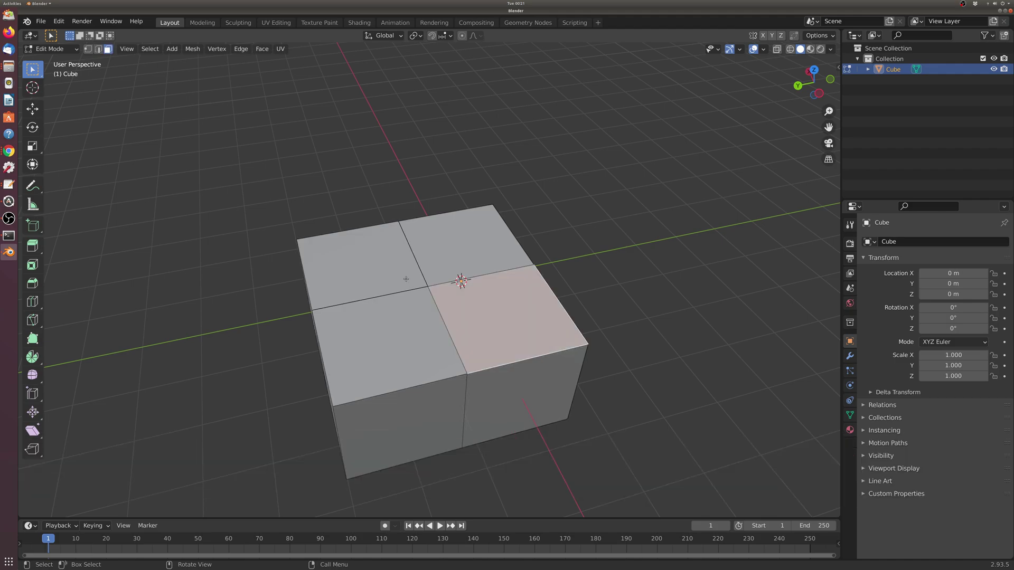
left_click(407, 280)
left_click(455, 249, "shift")
left_click(394, 349, "shift")
left_click(482, 332, "shift")
- Grow the selection twice with Select More, from the top faces to the side faces and the underside
middle_click_drag(429, 335, 518, 341)
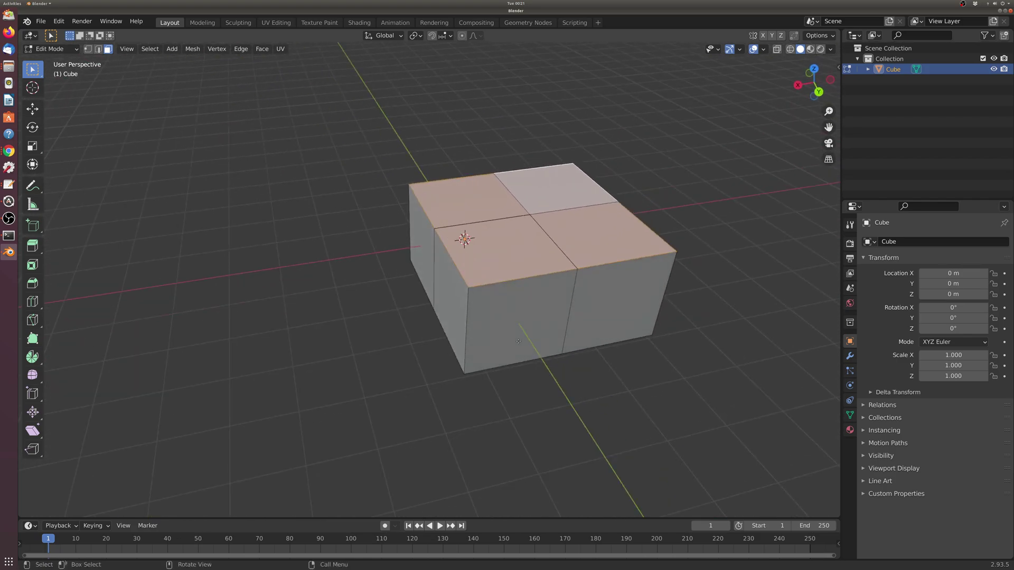
key("ctrl")
key("ctrl+plus")
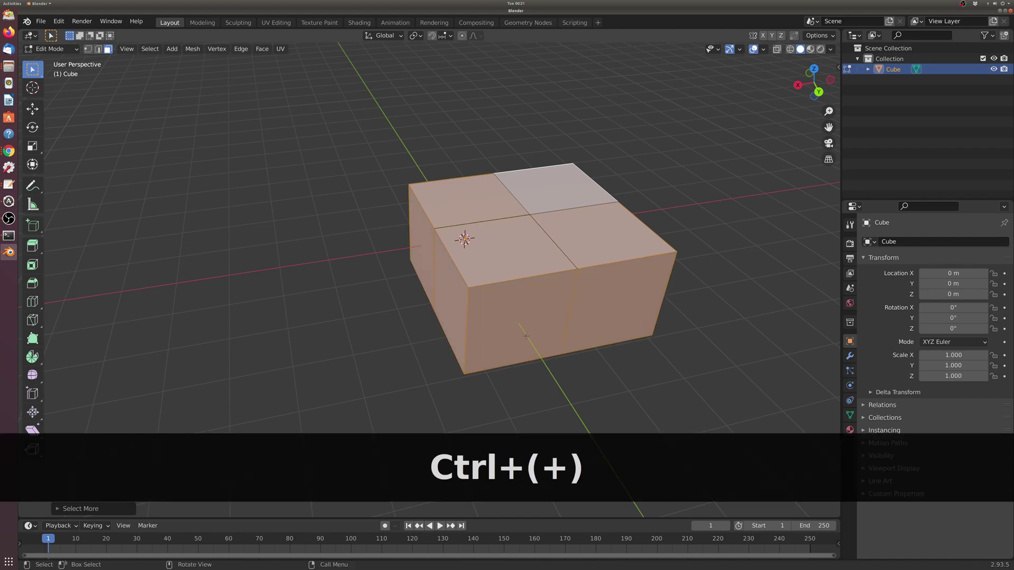
middle_click_drag(525, 336, 478, 236)
key("ctrl")
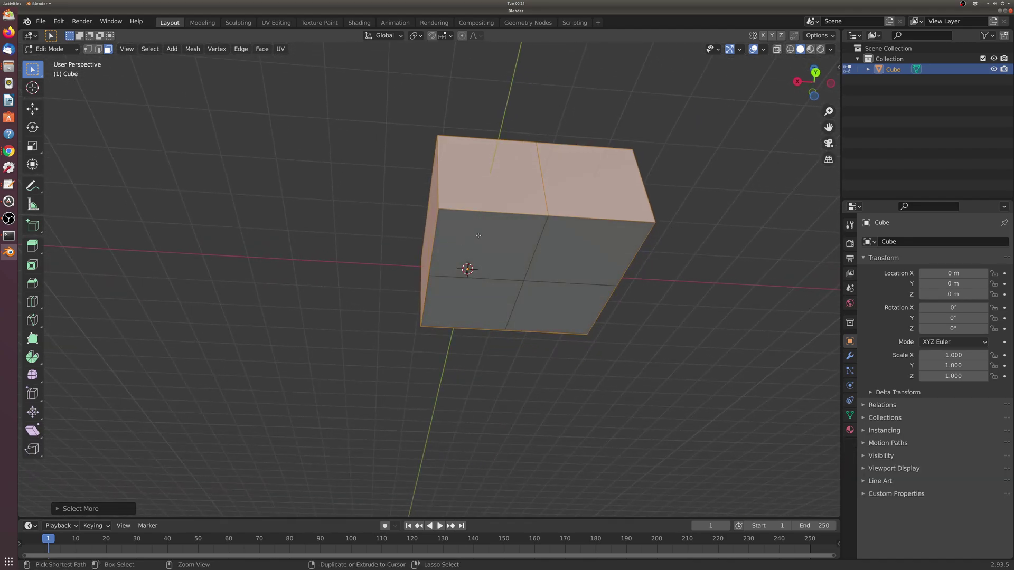
key("ctrl+plus")
key("ctrl")
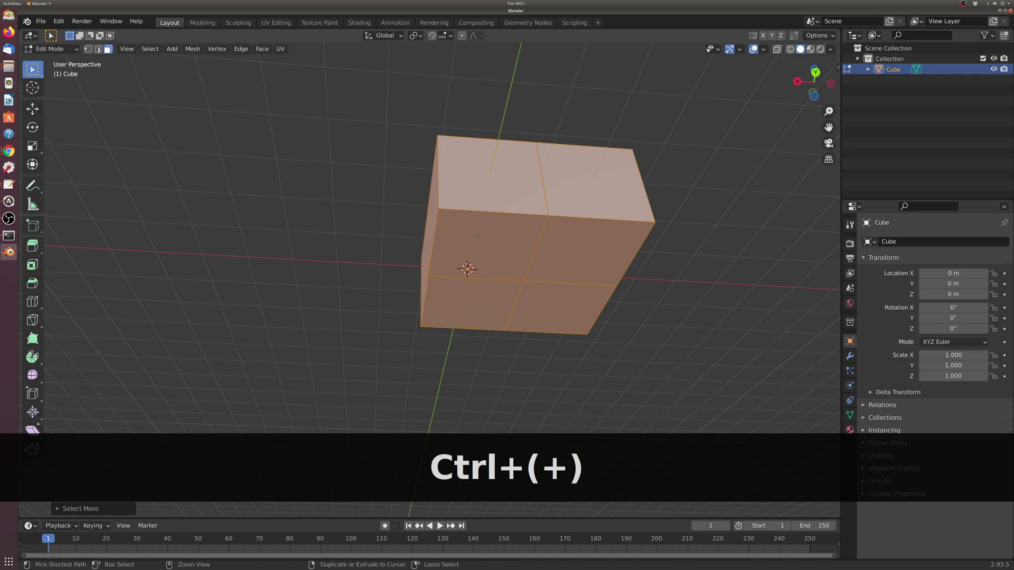
- Try to shrink the selection of the fully selected block with Select Less, and clear the selection
key("ctrl+minus")
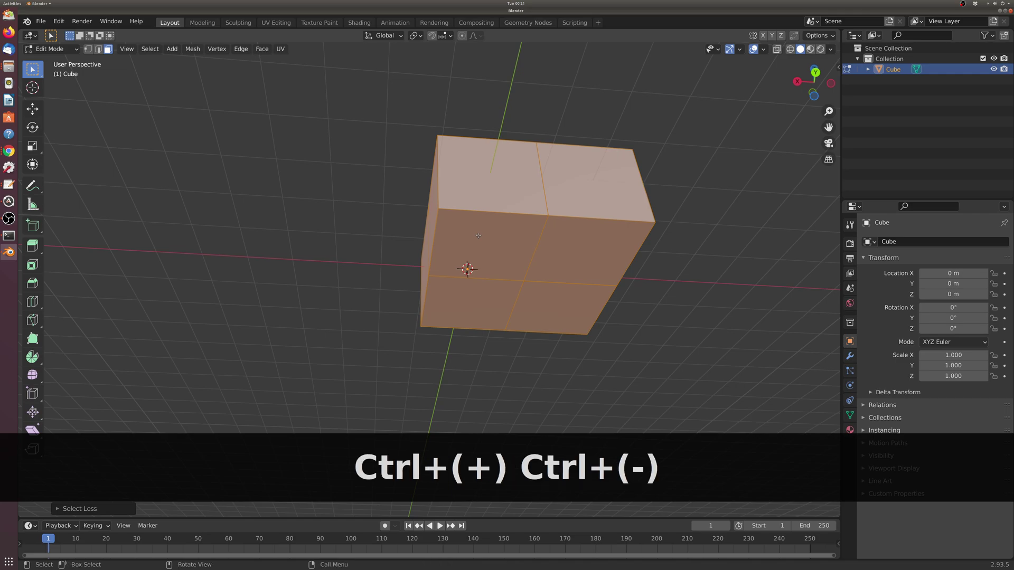
key("KP_Subtract")
key("ctrl+KP_Subtract")
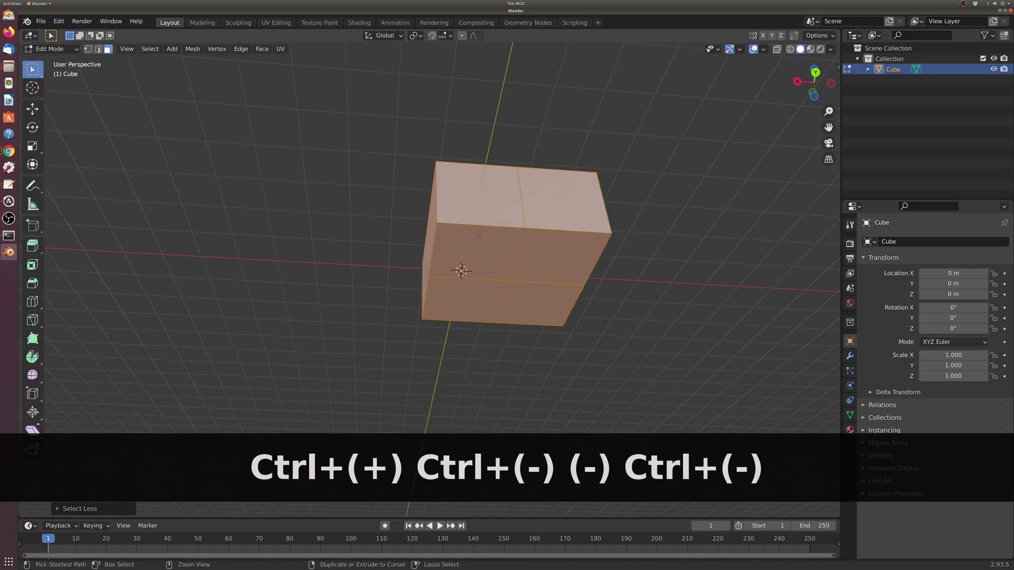
key("ctrl+KP_Subtract")
key("ctrl+KP_Subtract")
middle_click_drag(479, 236, 645, 279)
left_click(614, 259)
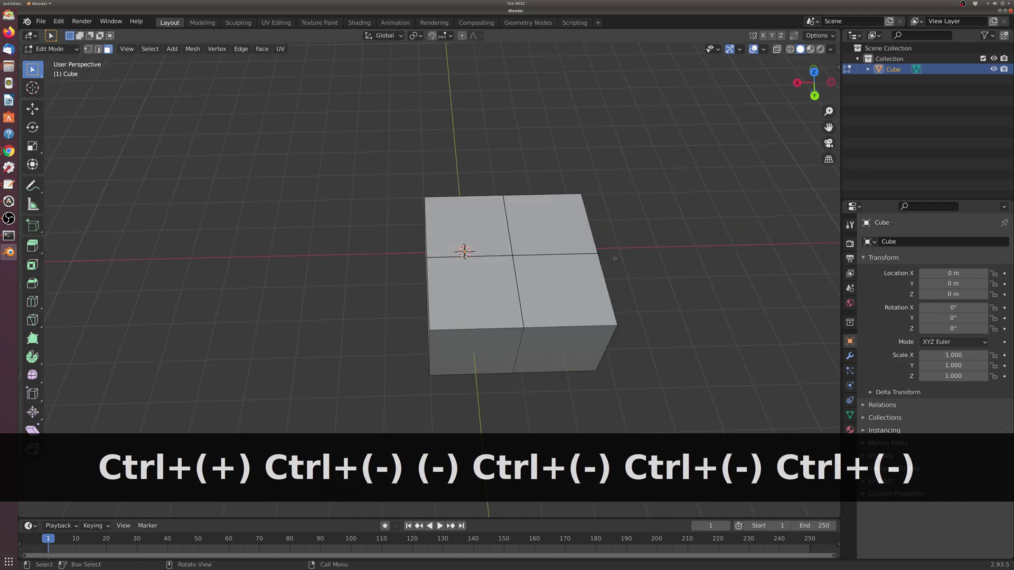
- Select two adjacent top faces, grow the selection with Select More, shrink it back with Select Less, and deselect everything
left_click(545, 237)
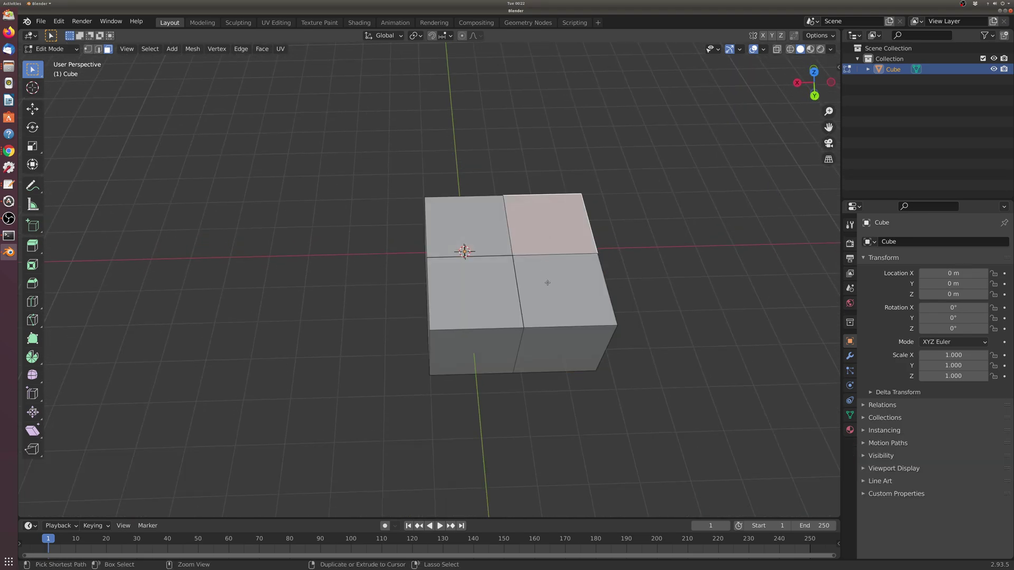
left_click(547, 282, "ctrl")
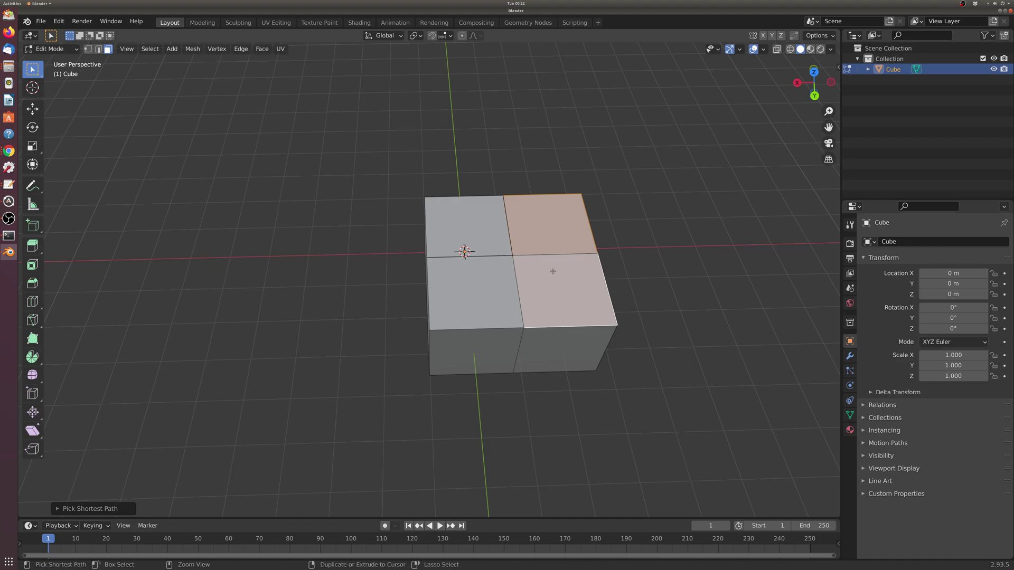
key("ctrl+KP_Add")
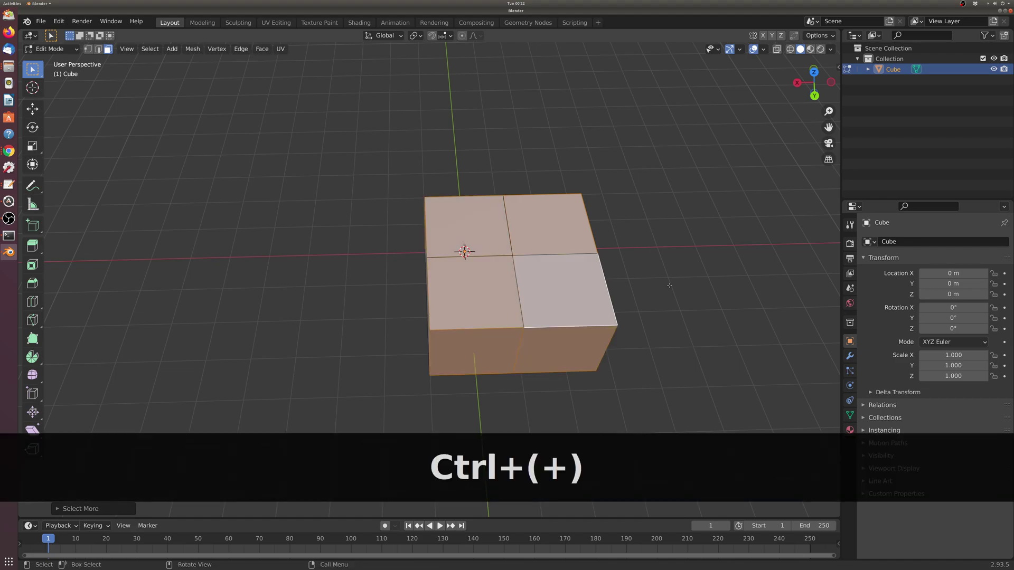
middle_click_drag(669, 285, 542, 303)
key("ctrl+KP_Subtract")
scroll(591, 284, "up", 2)
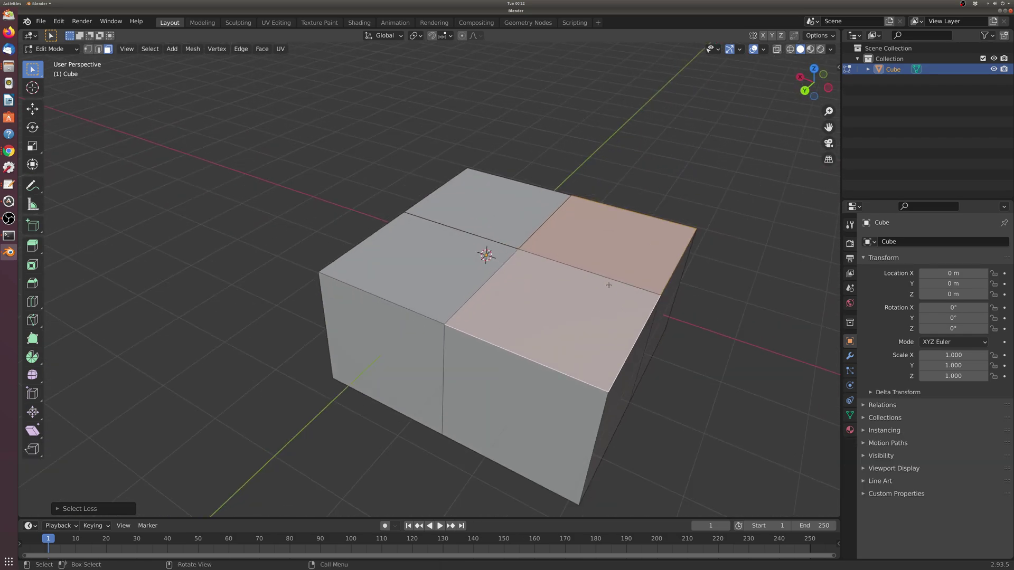
left_click(599, 191)
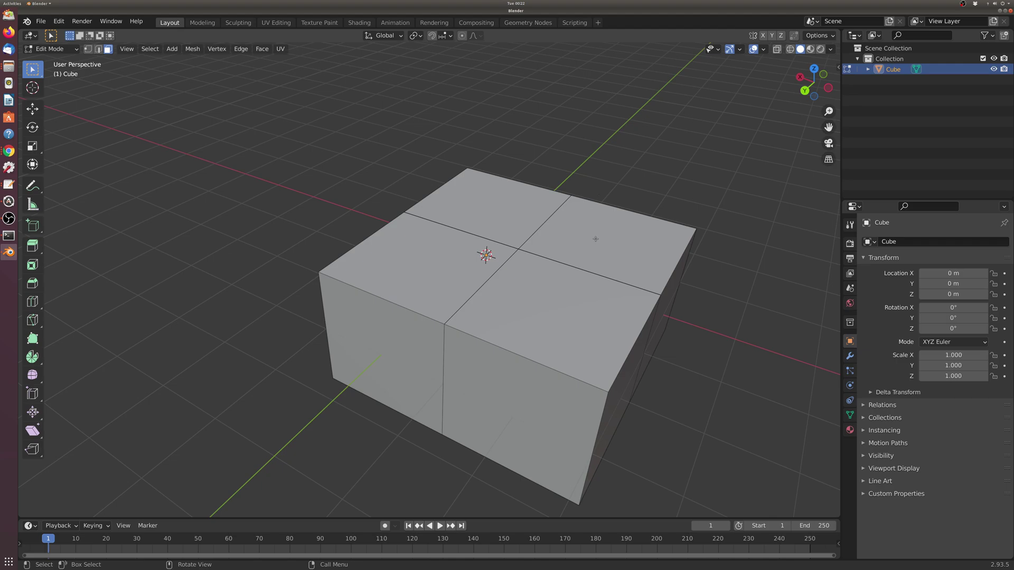
- Try to subdivide the block with no faces selected
middle_click_drag(531, 298, 441, 275)
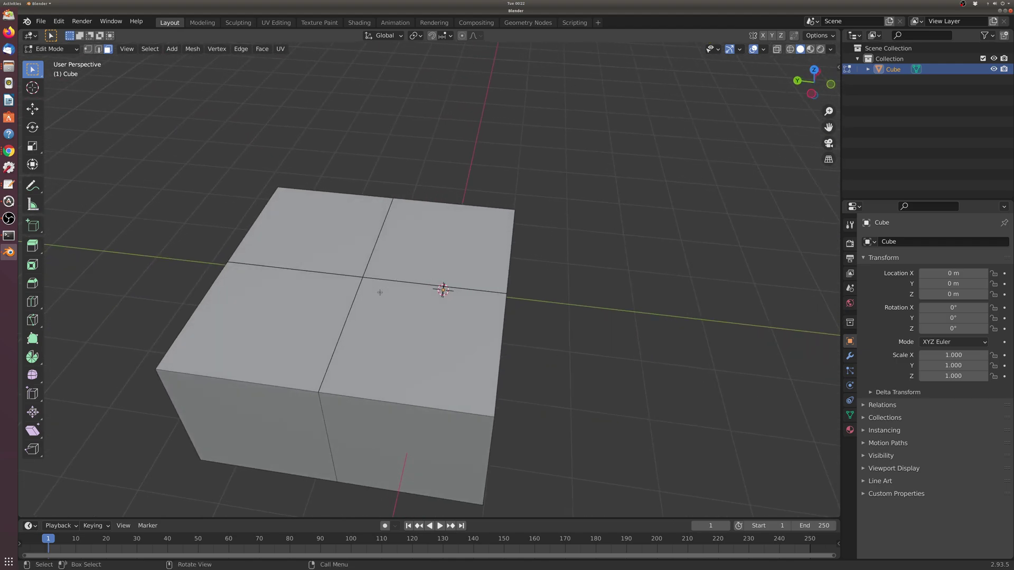
right_click(391, 323)
right_click(382, 302)
right_click(358, 273)
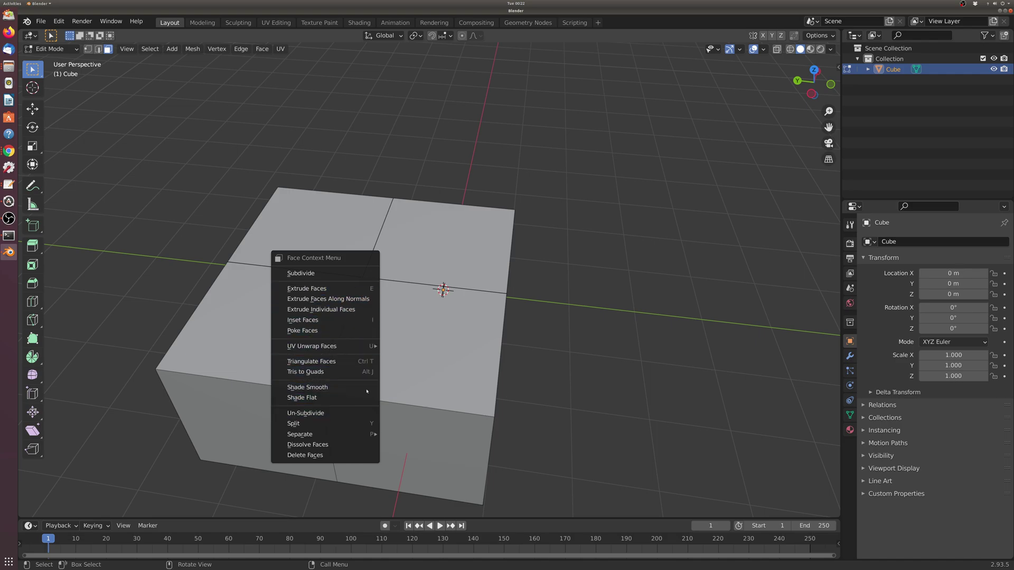
left_click(334, 274)
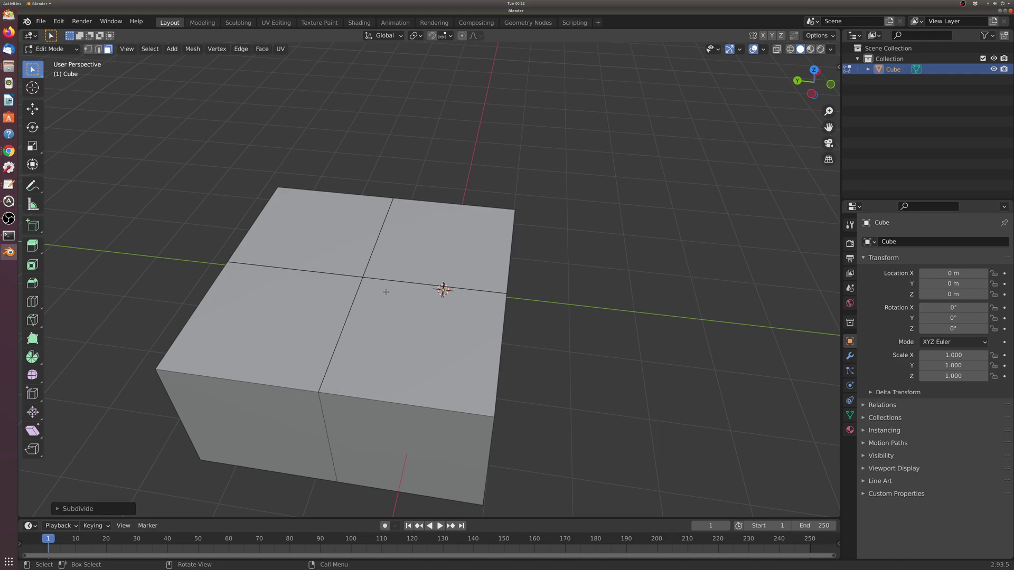
- Select all faces of the block by growing the selection twice from one top face and adding the remaining underside face
left_click(403, 259)
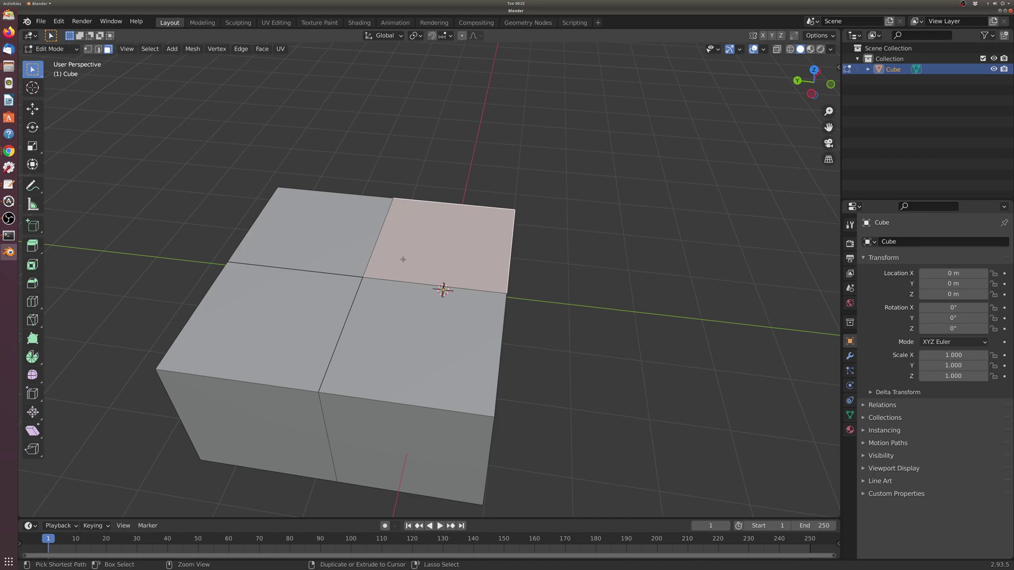
key("ctrl+KP_Add")
key("ctrl+KP_Add")
scroll(365, 240, "down", 4)
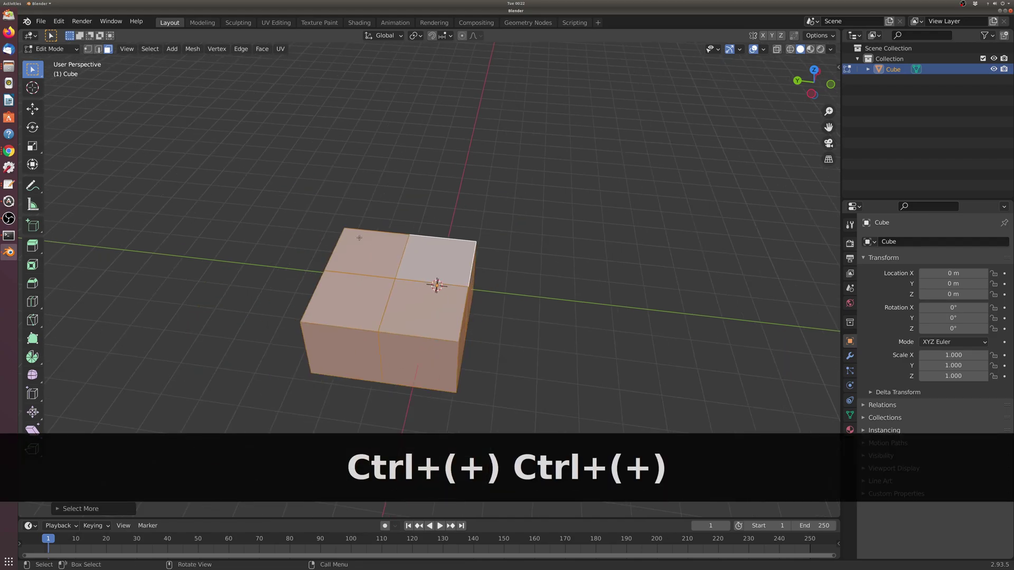
middle_click_drag(421, 284, 386, 231)
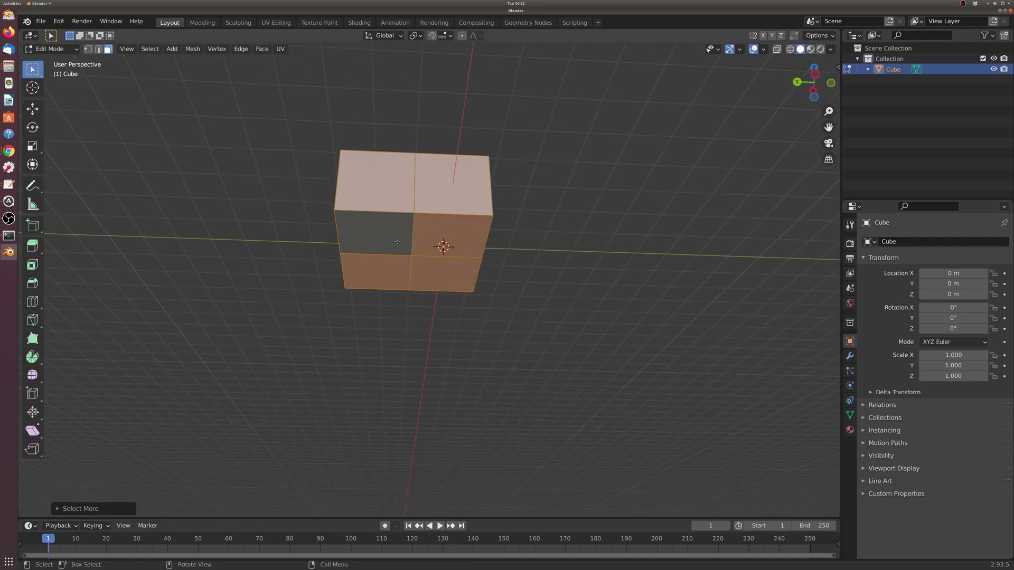
left_click(385, 230, "shift")
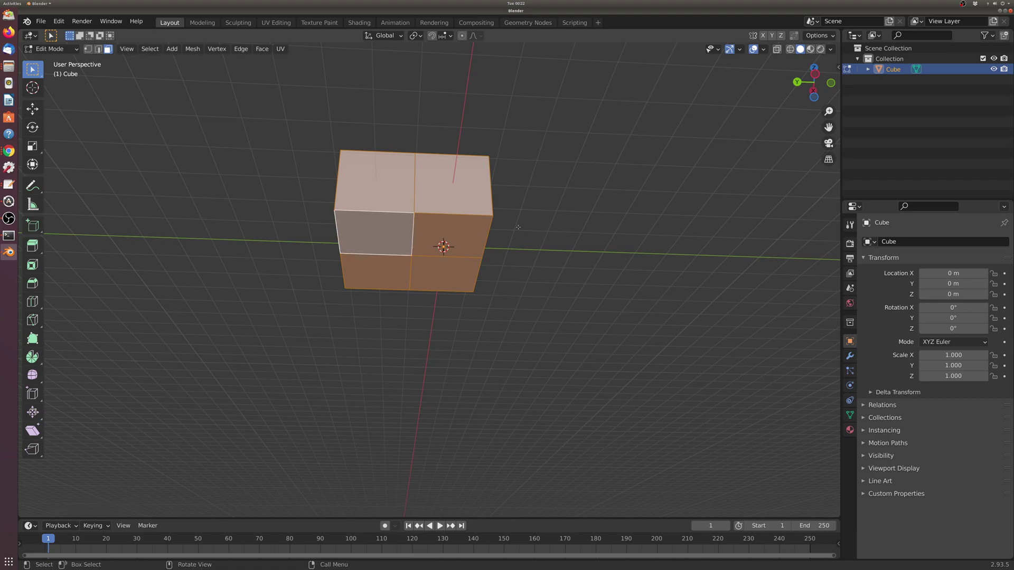
left_click(458, 226, "shift")
left_click(458, 226, "shift")
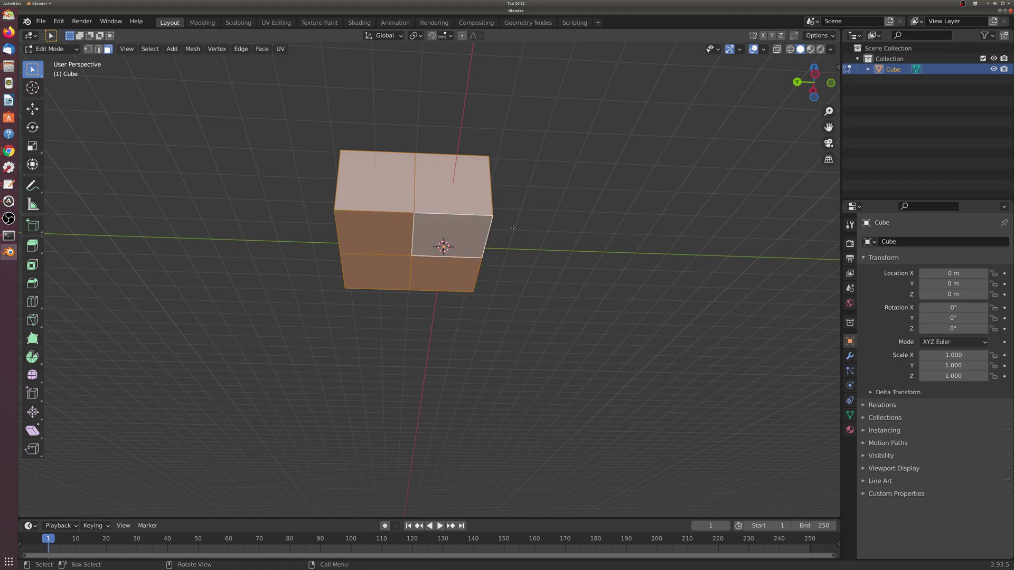
- Subdivide all the selected faces of the block, check the underside, and clear the selection
middle_click_drag(458, 226, 467, 278)
right_click(468, 278)
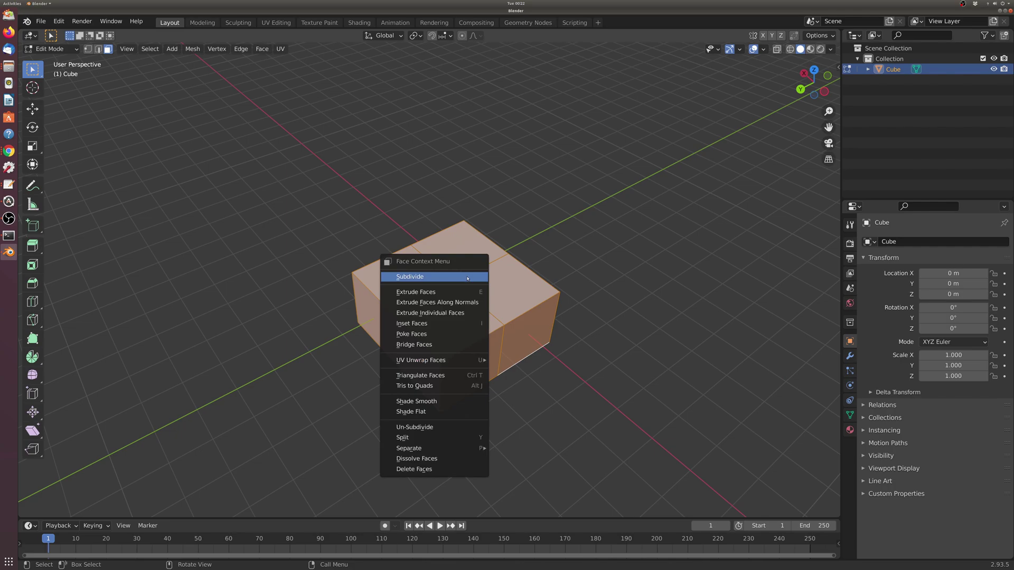
left_click(464, 278)
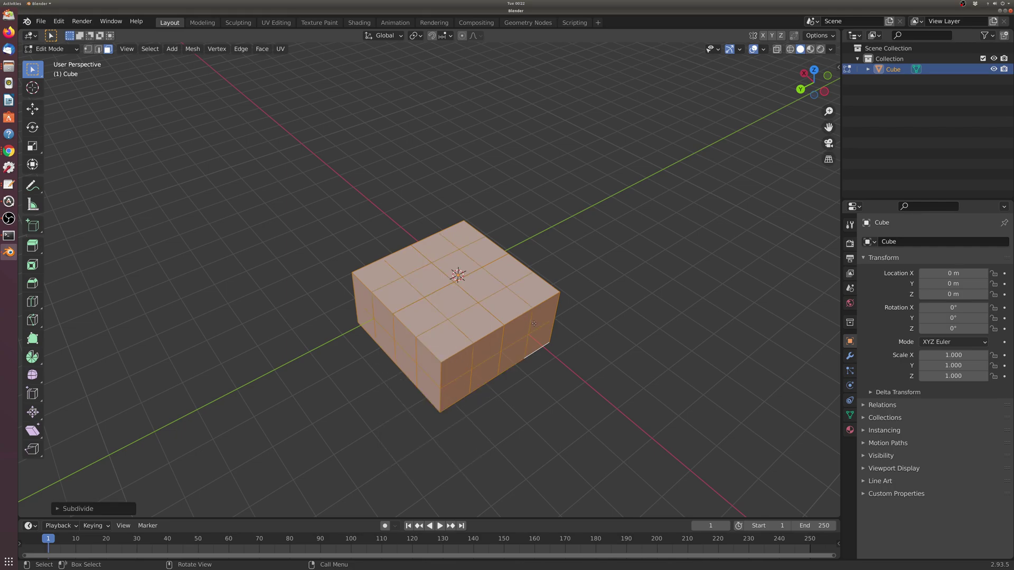
middle_click_drag(534, 323, 431, 227)
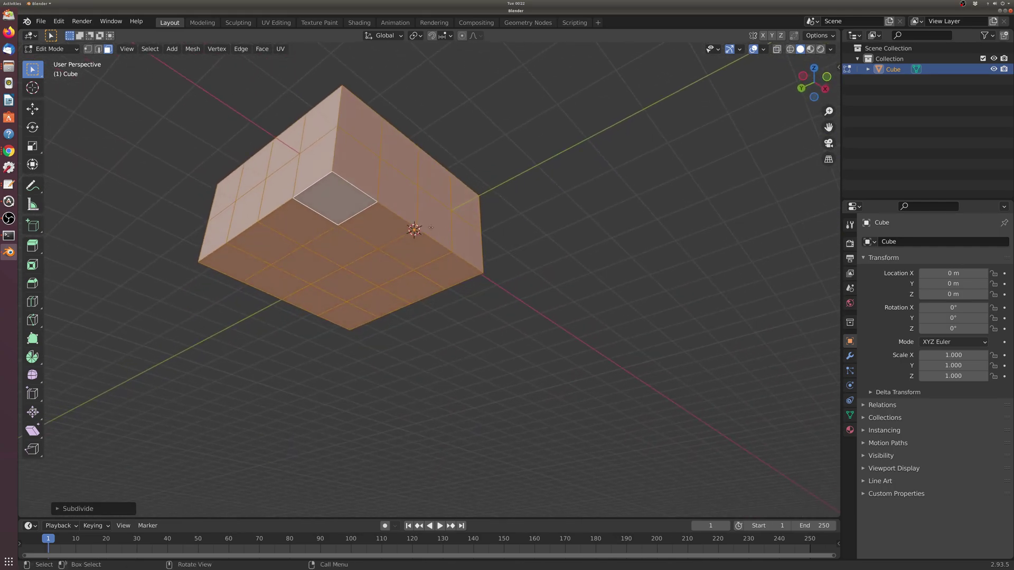
left_click(605, 215)
- Select the four central faces on top of the subdivided block
middle_click_drag(604, 215, 469, 290)
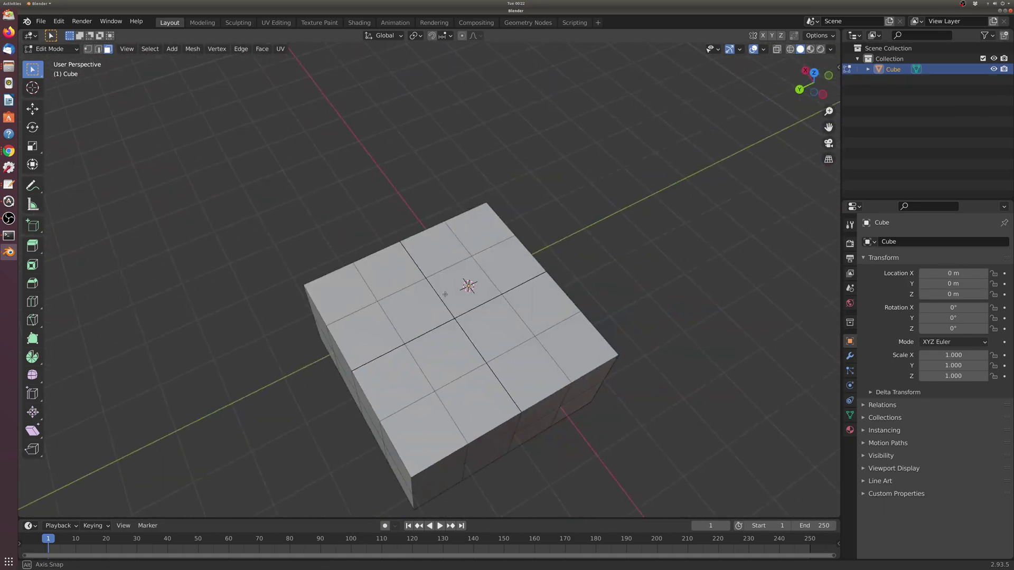
scroll(454, 298, "up", 4)
left_click(464, 312)
left_click(414, 330, "shift")
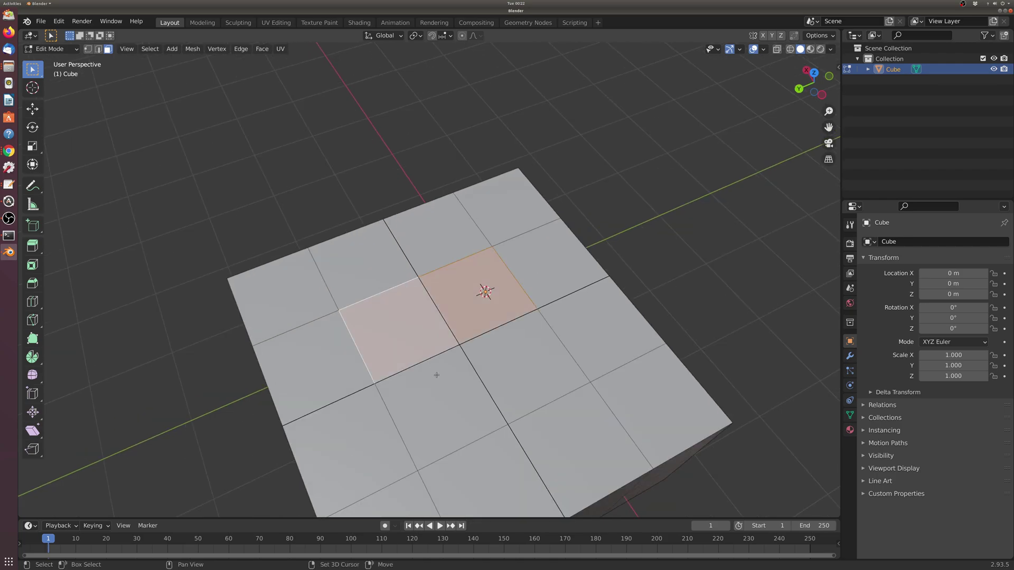
left_click(436, 369, "shift")
left_click(539, 382, "shift")
- Extrude the four central top faces along their normals by about 3.5 m into a tall column
scroll(542, 388, "down", 4)
middle_click_drag(542, 388, 494, 340)
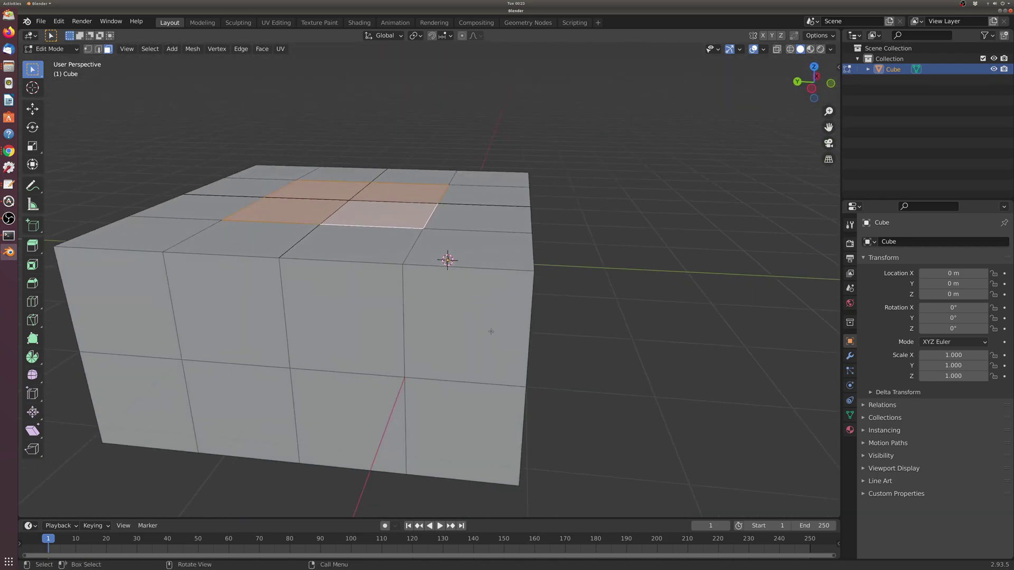
scroll(448, 283, "down", 2)
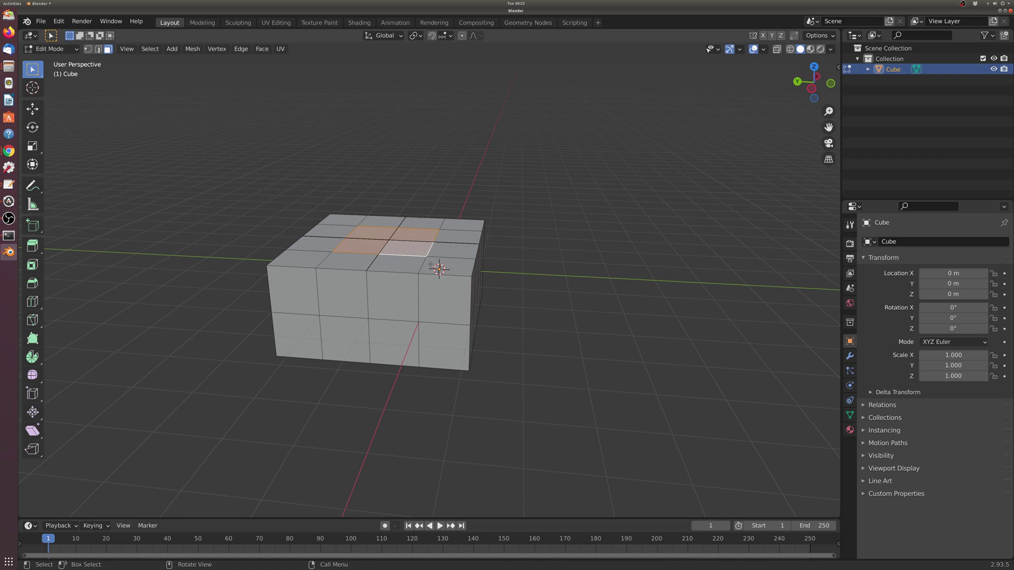
key("alt")
key("alt+e")
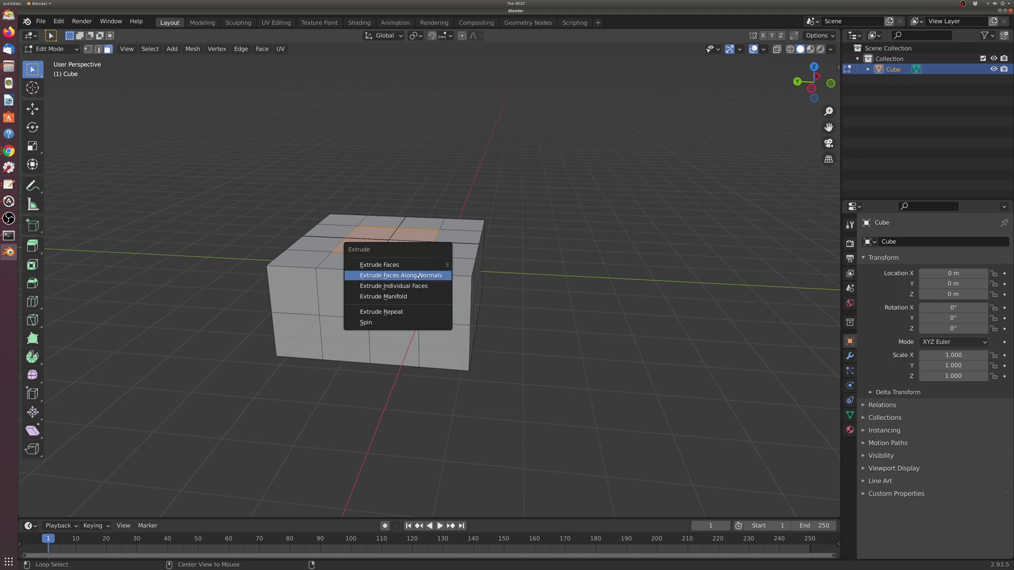
left_click(418, 276)
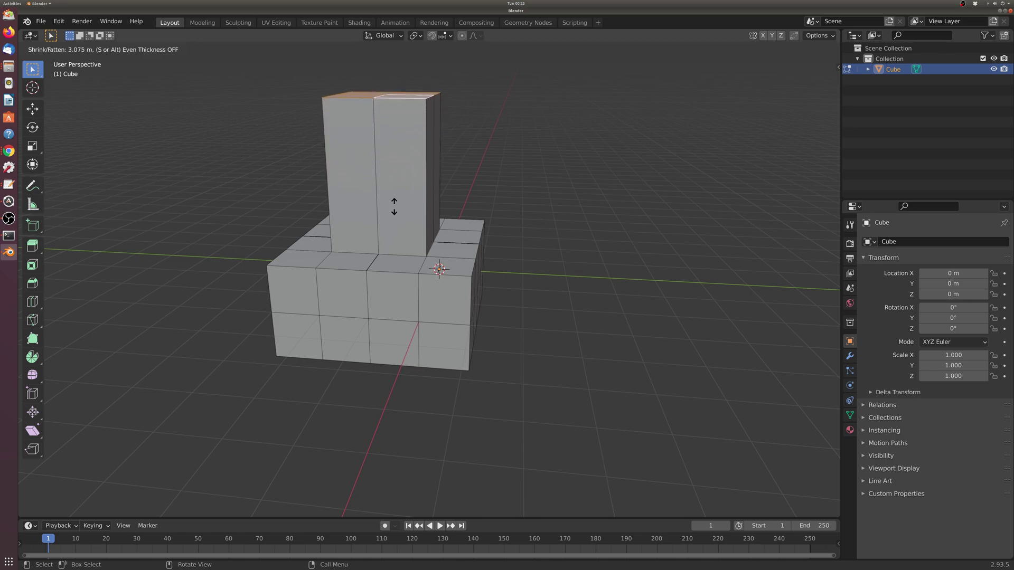
left_click(388, 197)
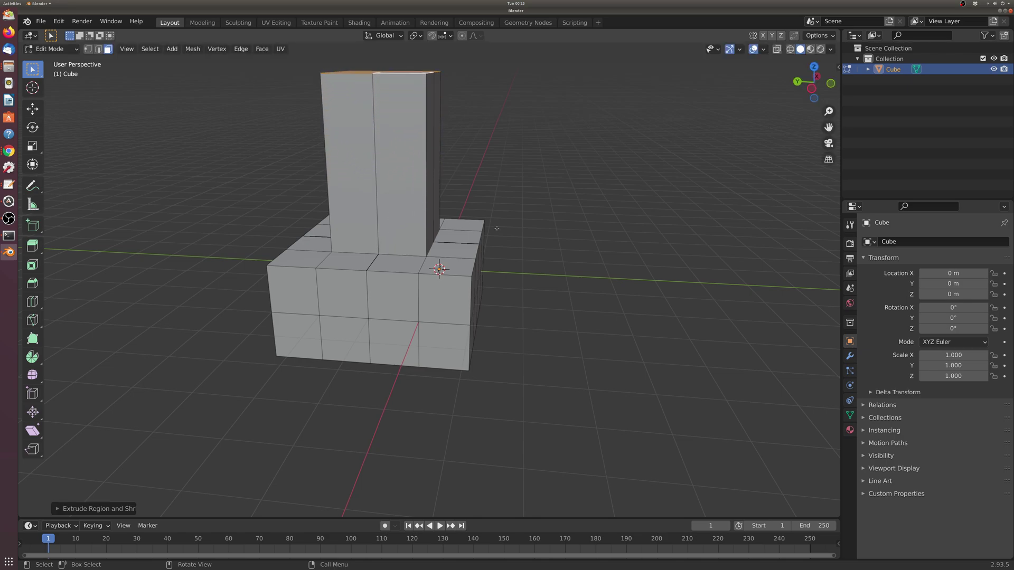
- Examine the extruded column from several angles, including the front, right and top views, toggling between orthographic and perspective projection
scroll(498, 233, "down", 4)
middle_click_drag(432, 228, 510, 344)
scroll(547, 339, "up", 4)
scroll(548, 339, "down", 3)
scroll(515, 351, "up", 3)
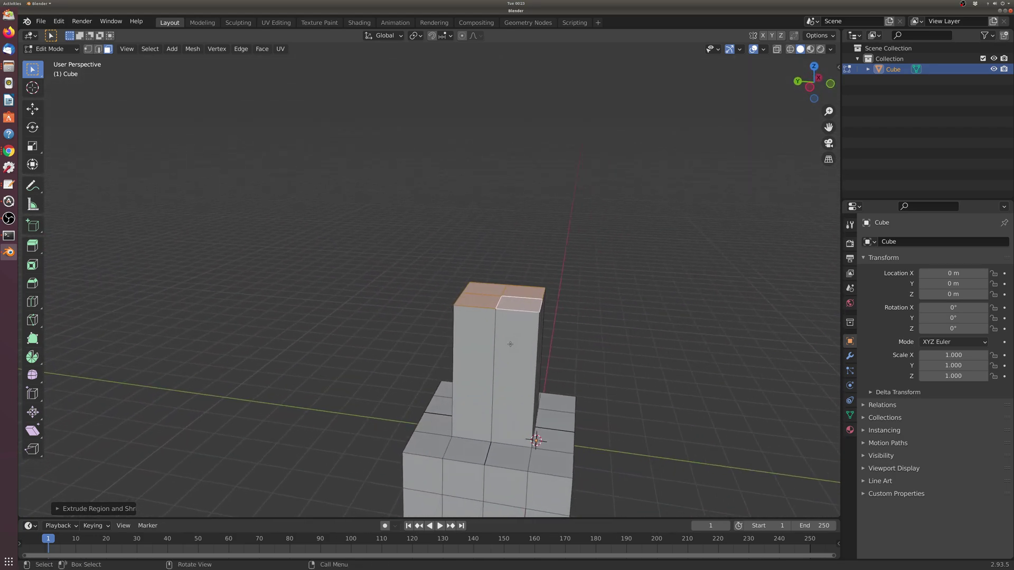
key("KP_1")
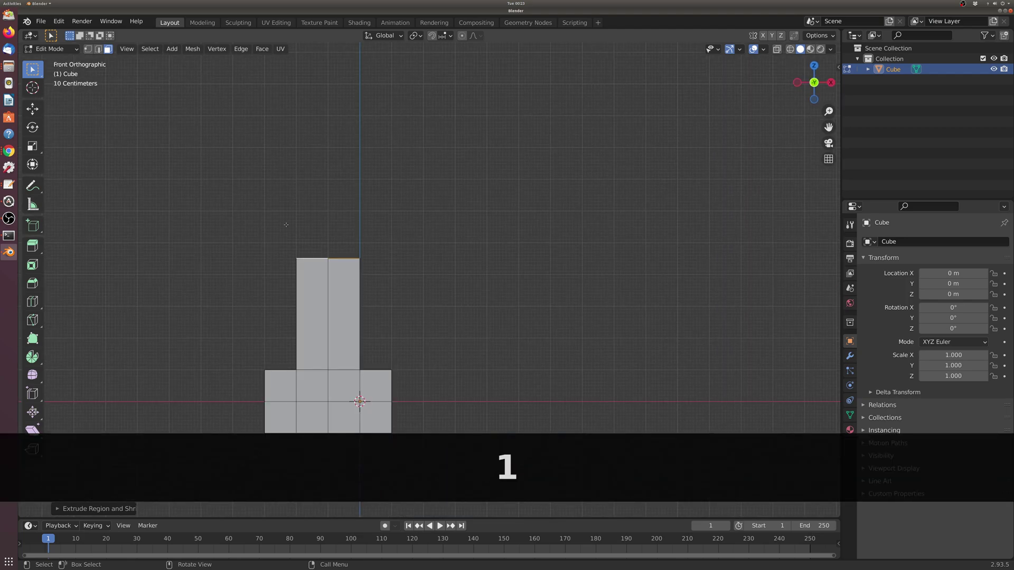
key("KP_1")
key("KP_1")
key("KP_2")
key("KP_3")
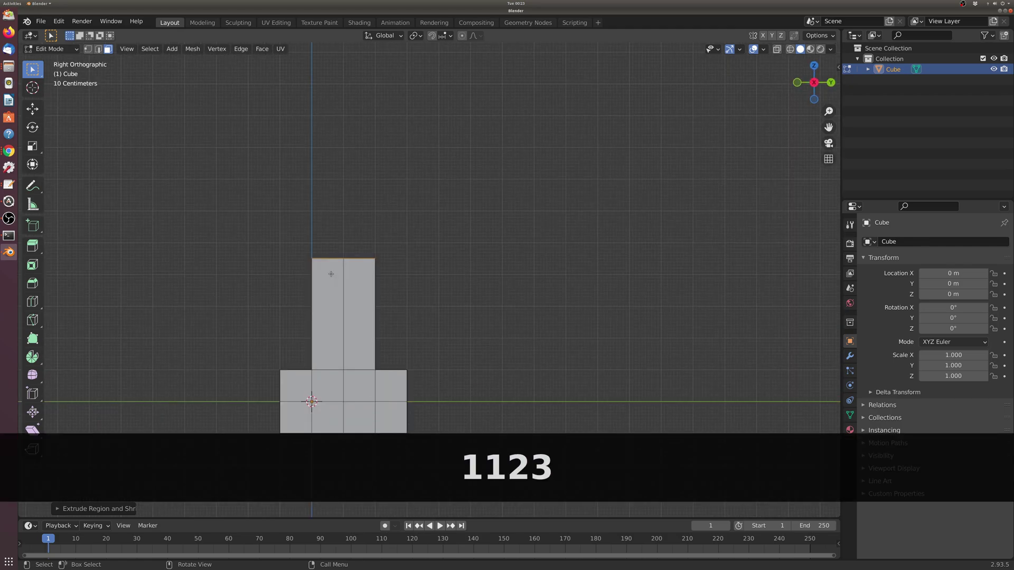
key("KP_4")
key("KP_5")
key("KP_6")
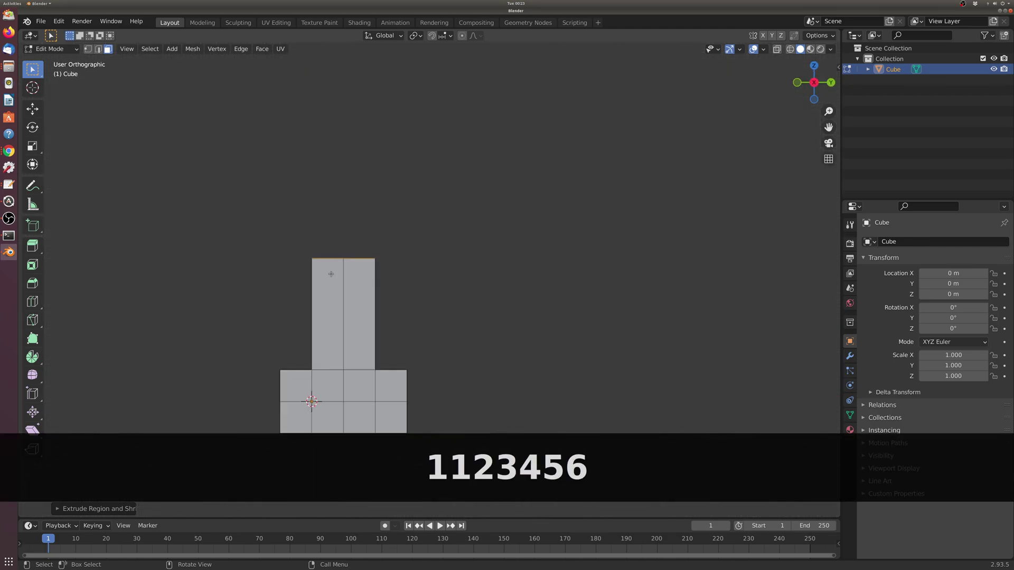
key("KP_7")
key("KP_8")
key("KP_9")
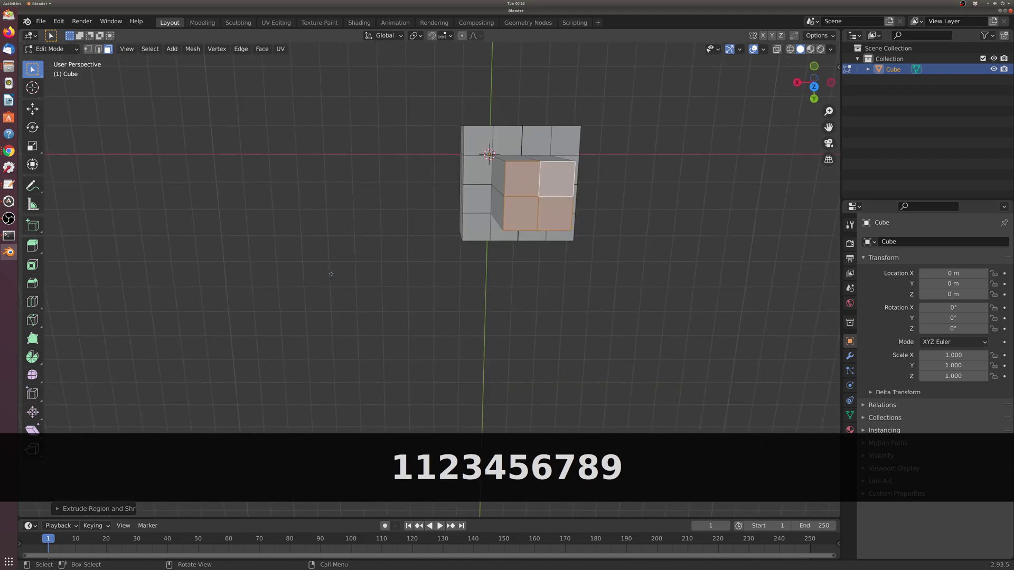
- In the front orthographic view, extrude the column's selected top faces to the cursor five times, forming a bent arm that doubles back
key("KP_1")
scroll(396, 249, "down", 2)
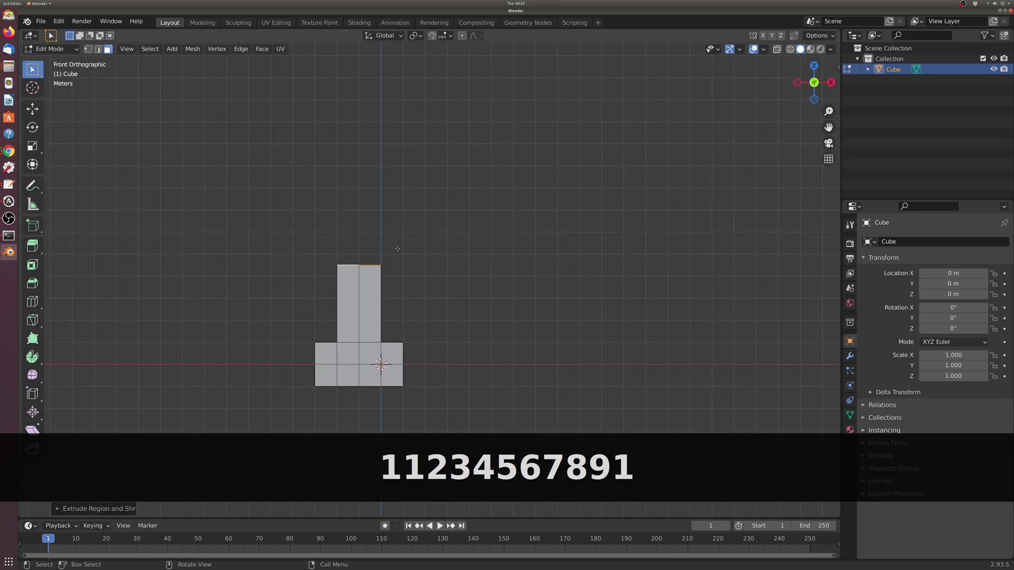
scroll(397, 249, "up", 1)
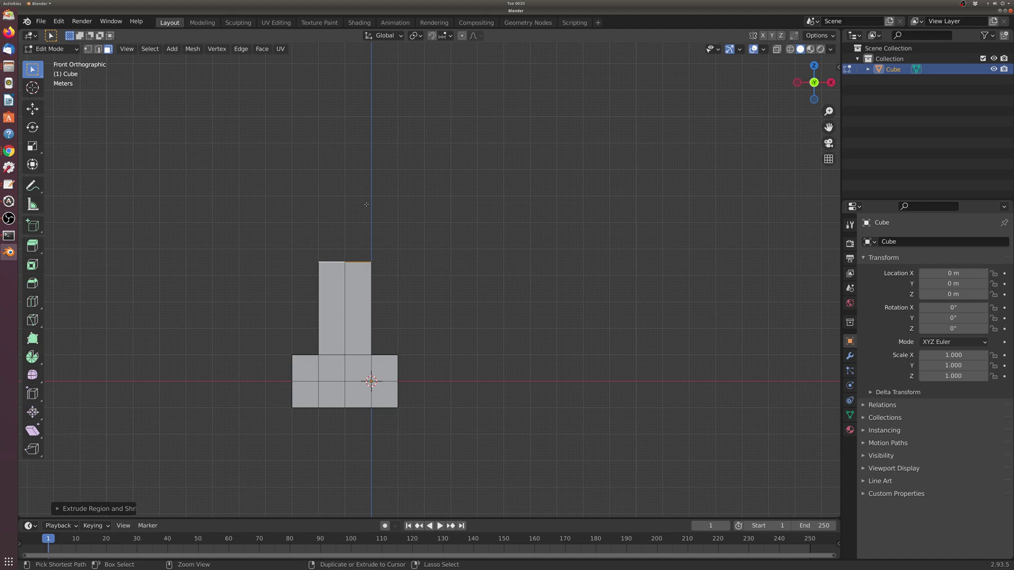
right_click(376, 199, "ctrl")
right_click(402, 151, "ctrl")
right_click(236, 128, "ctrl")
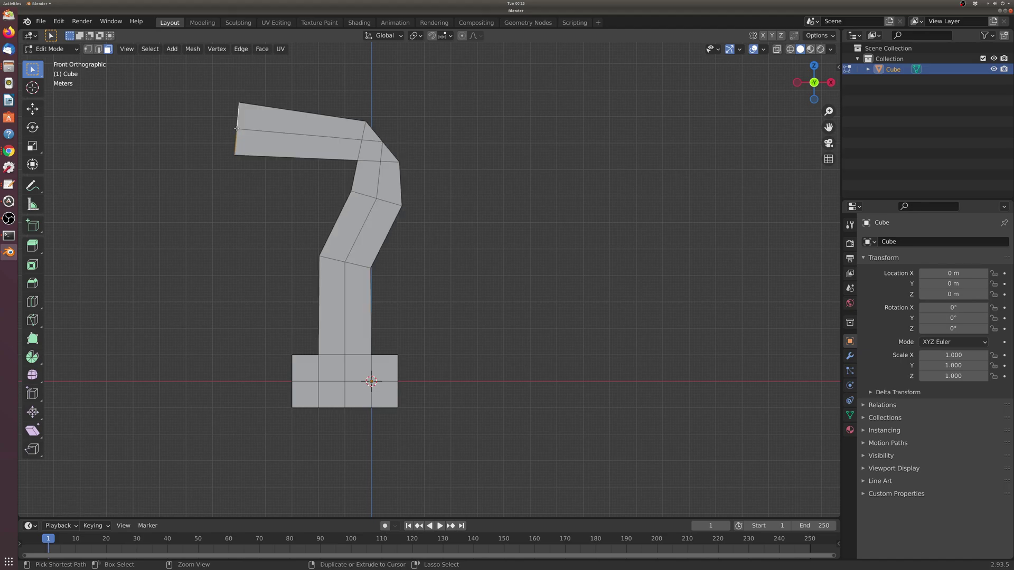
right_click(156, 114, "ctrl")
right_click(281, 79, "ctrl")
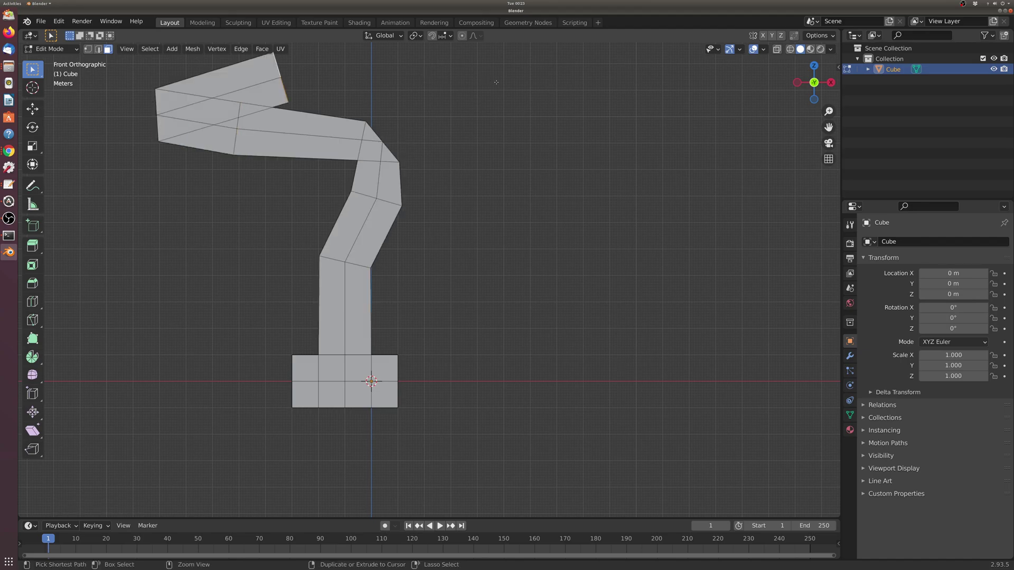
- Extrude the bent arm's end faces to the cursor six more times, shaping a long, winding hook
right_click(545, 198, "ctrl")
right_click(512, 301, "ctrl")
right_click(518, 388, "ctrl")
right_click(655, 375, "ctrl")
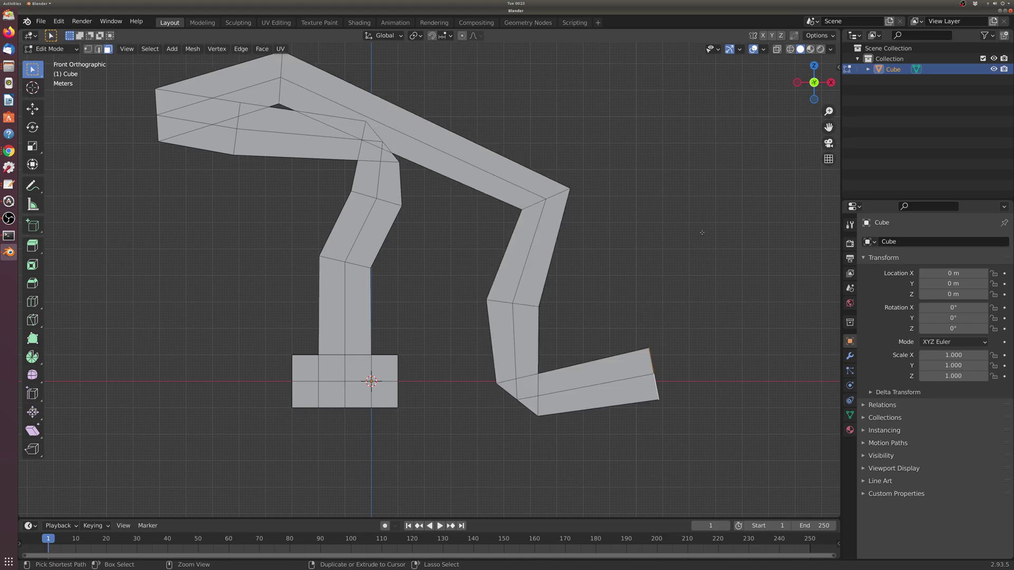
right_click(702, 232, "ctrl")
right_click(642, 133, "ctrl")
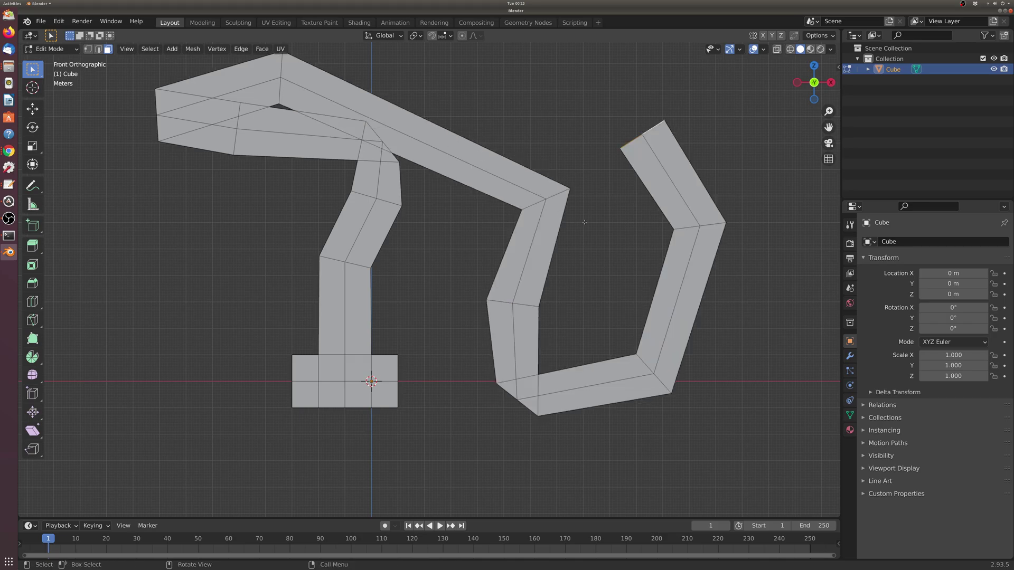
- Undo all the cursor extrusions of the bent arm, back to the straight column on the block
key("ctrl+z")
key("ctrl+z")
key("ctrl+z")
key("ctrl+z")
key("ctrl+z")
key("ctrl+z")
key("ctrl+z")
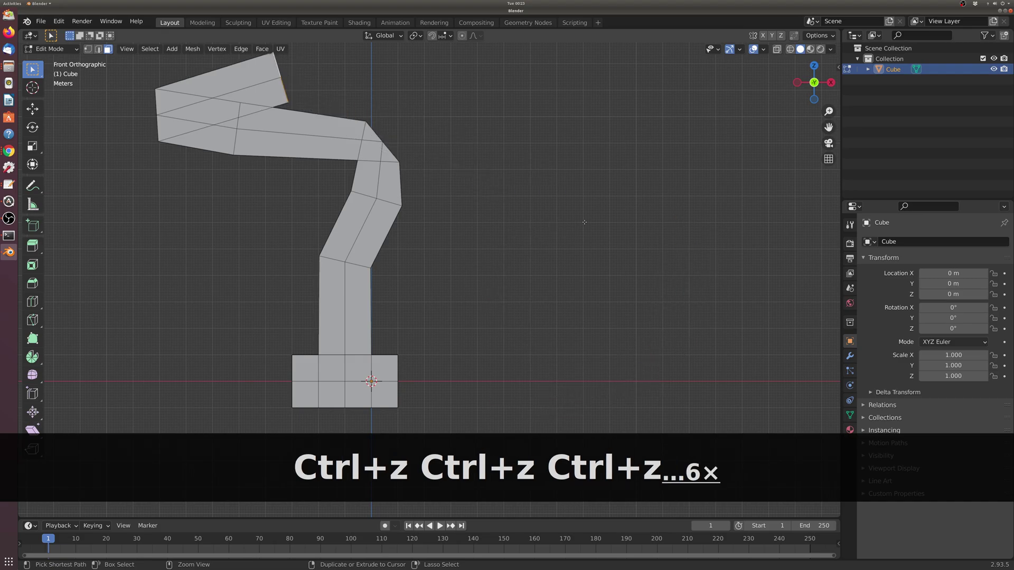
key("ctrl+z")
key("ctrl+z")
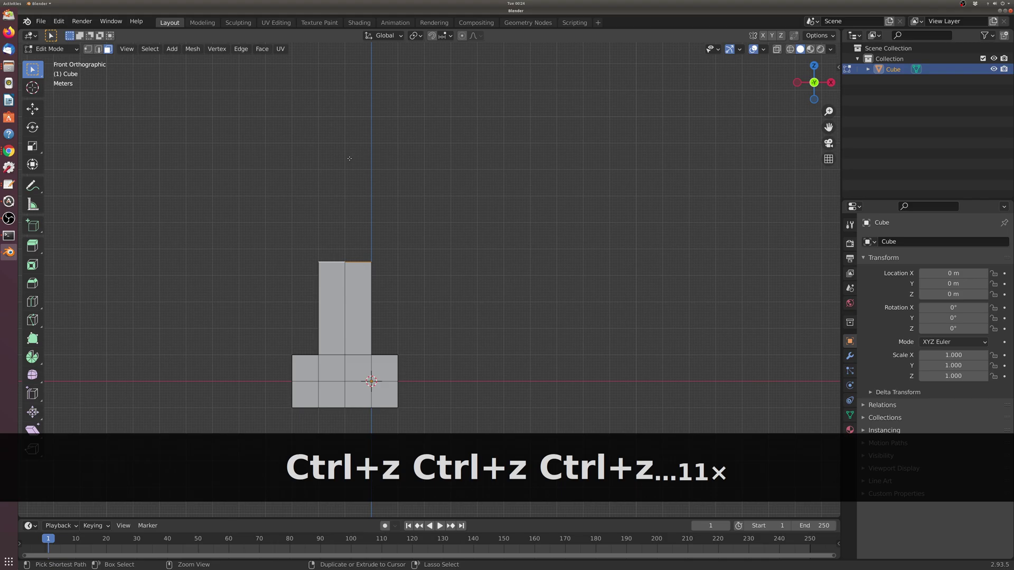
- In the front view, extrude the column's top faces to the cursor six times, forming an upright, gently winding trunk
scroll(359, 204, "down", 3)
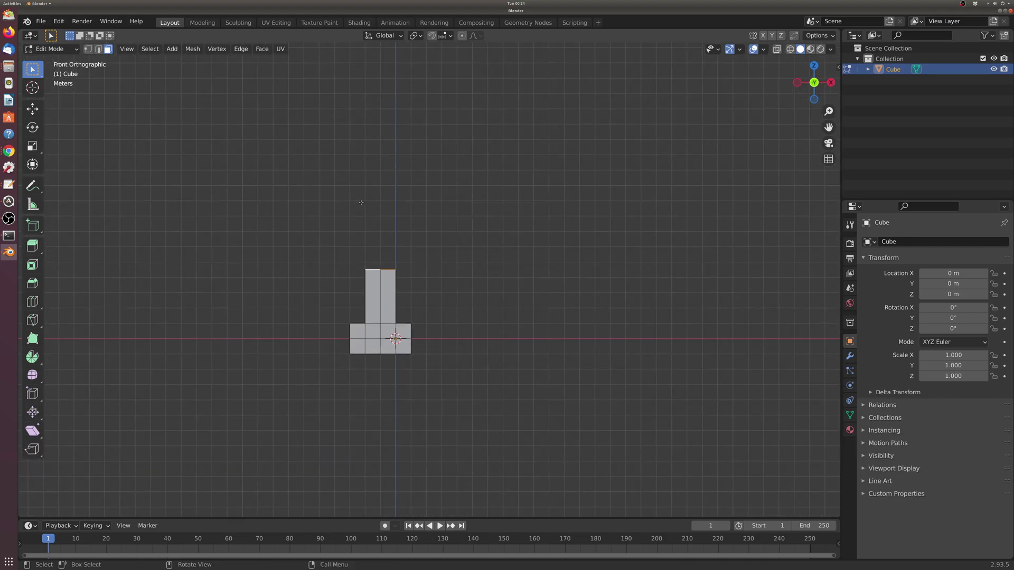
right_click(402, 212, "ctrl")
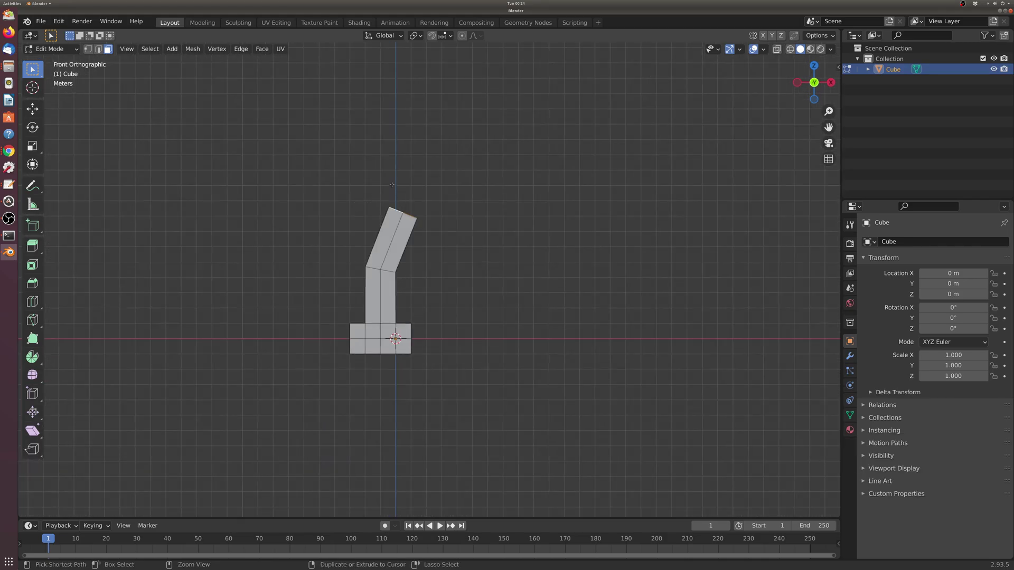
right_click(390, 182, "ctrl")
right_click(371, 163, "ctrl")
right_click(369, 130, "ctrl")
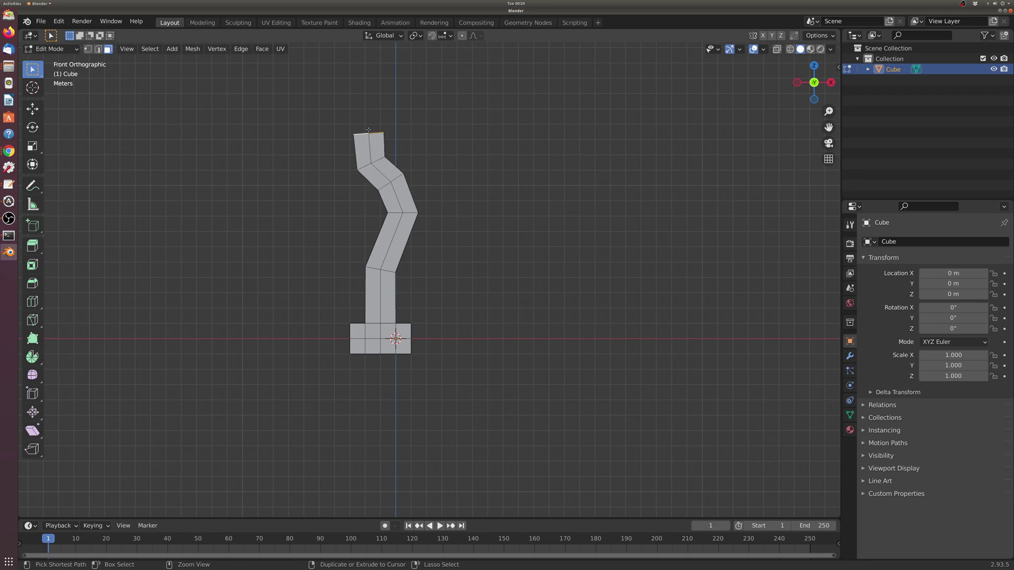
right_click(373, 112, "ctrl")
right_click(376, 99, "ctrl")
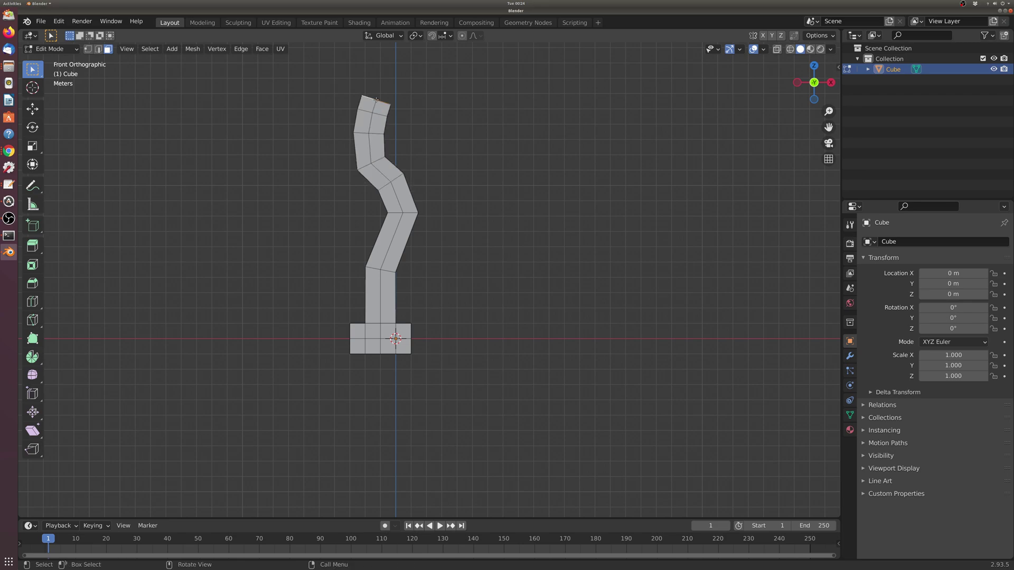
- Scale down the four end faces at the trunk's tip to taper its end
middle_click_drag(412, 262, 385, 166)
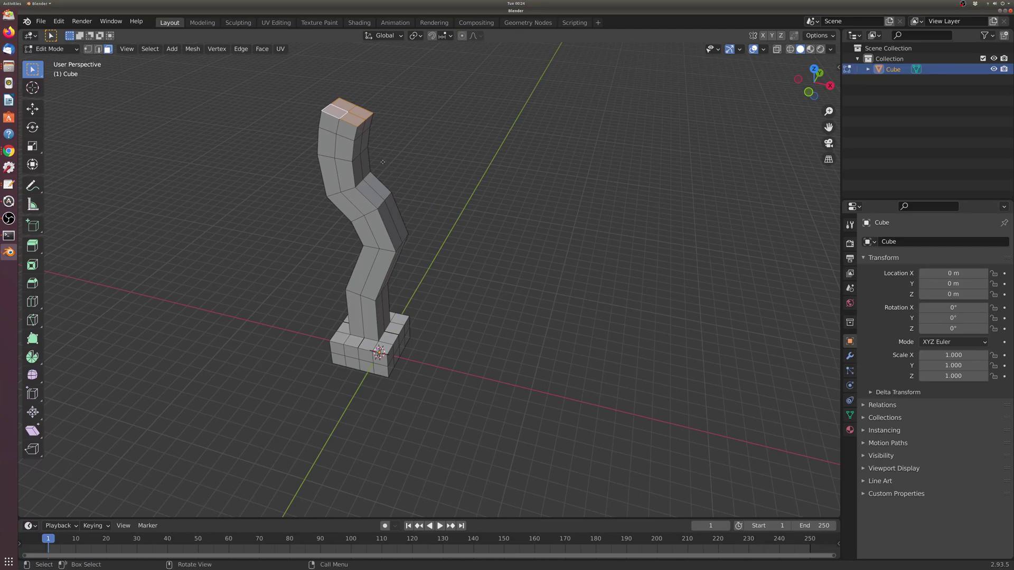
scroll(429, 173, "up", 5)
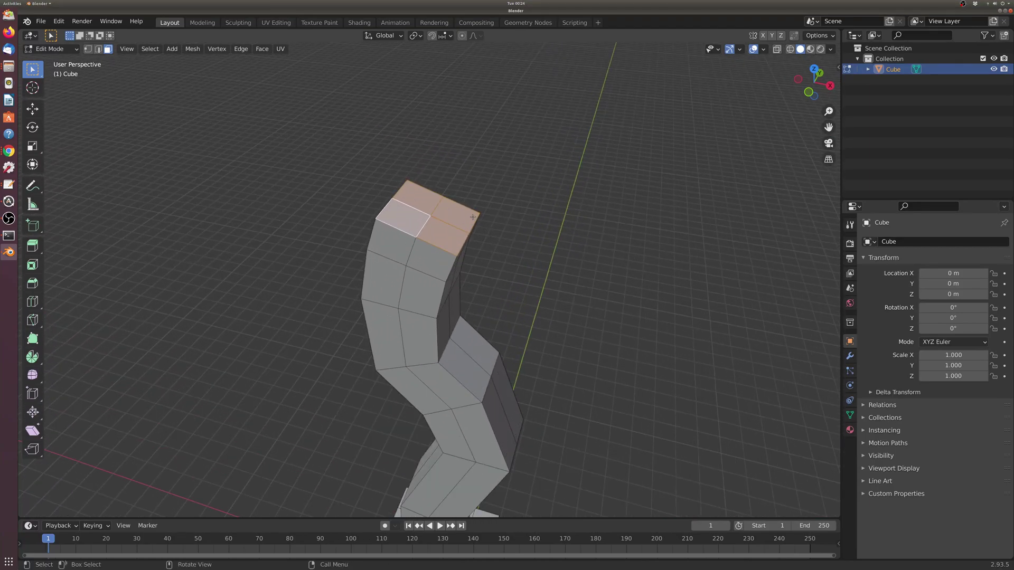
key("s")
left_click(447, 218)
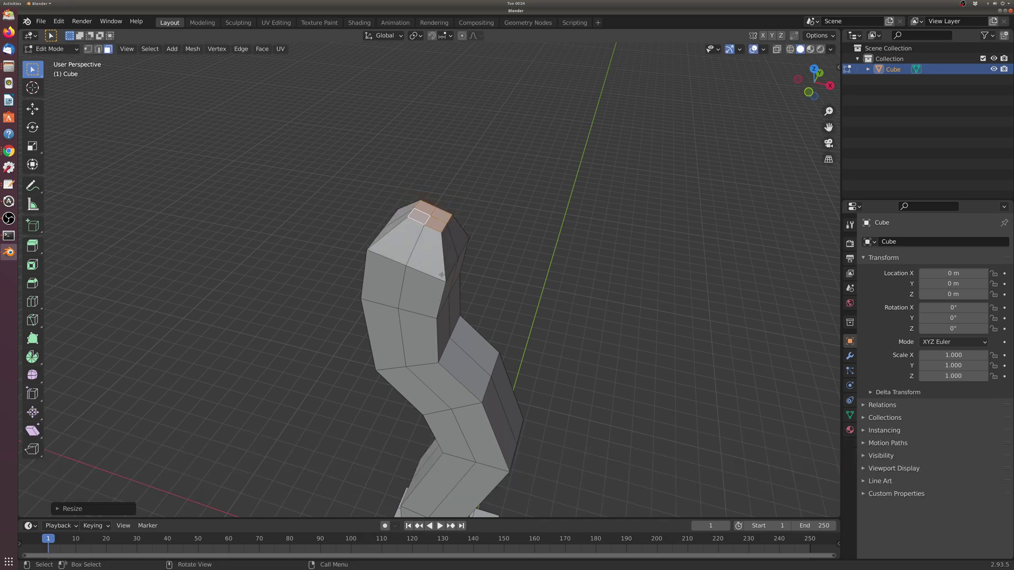
- Grow the selection from the tip down to the trunk's lowest bend and scale it to about three quarters of its size
key("ctrl+KP_Add")
key("ctrl+KP_Add")
key("ctrl+KP_Add")
key("ctrl+KP_Add")
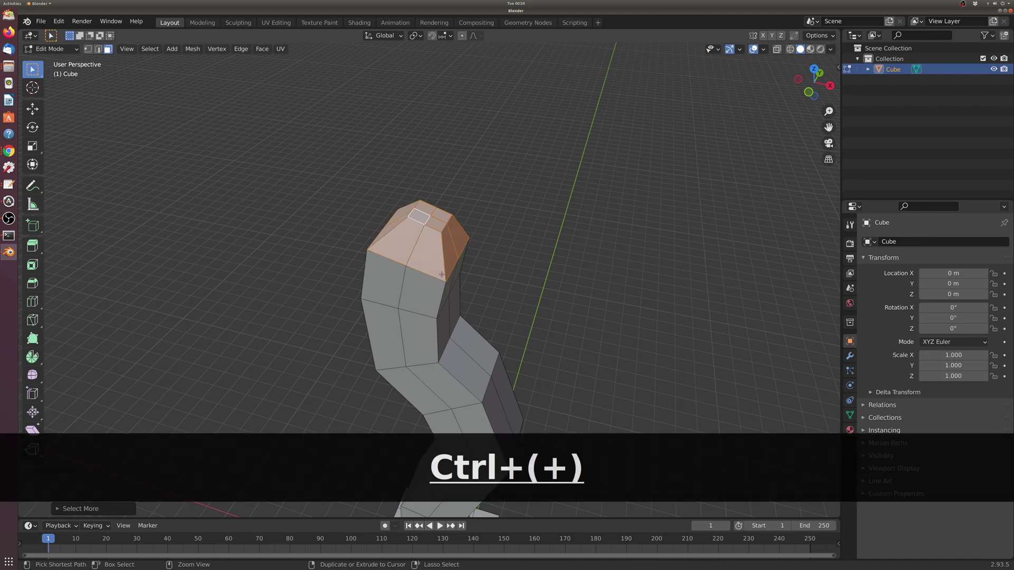
key("ctrl+KP_Add")
key("ctrl+KP_Add")
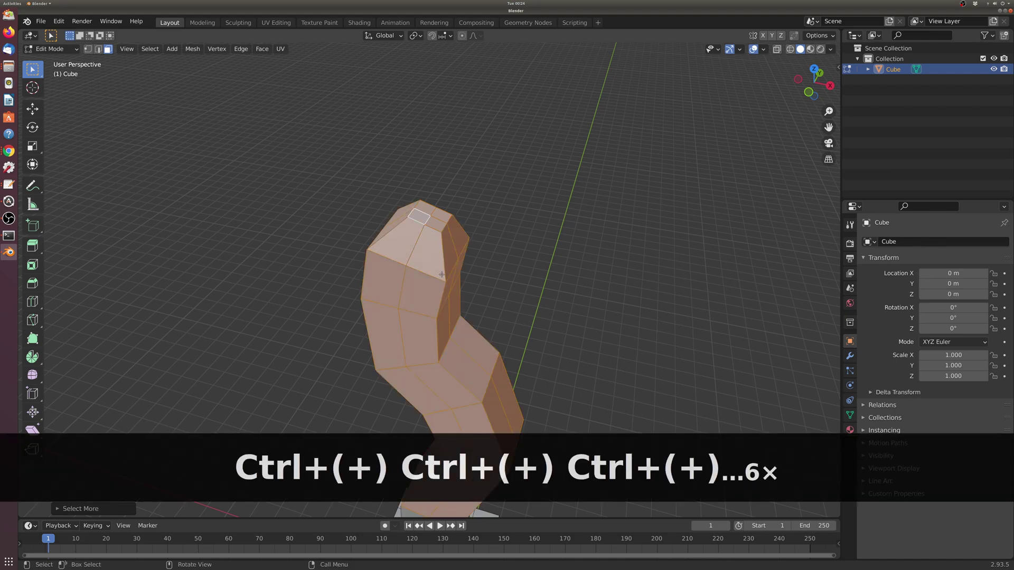
middle_click_drag(441, 275, 529, 314)
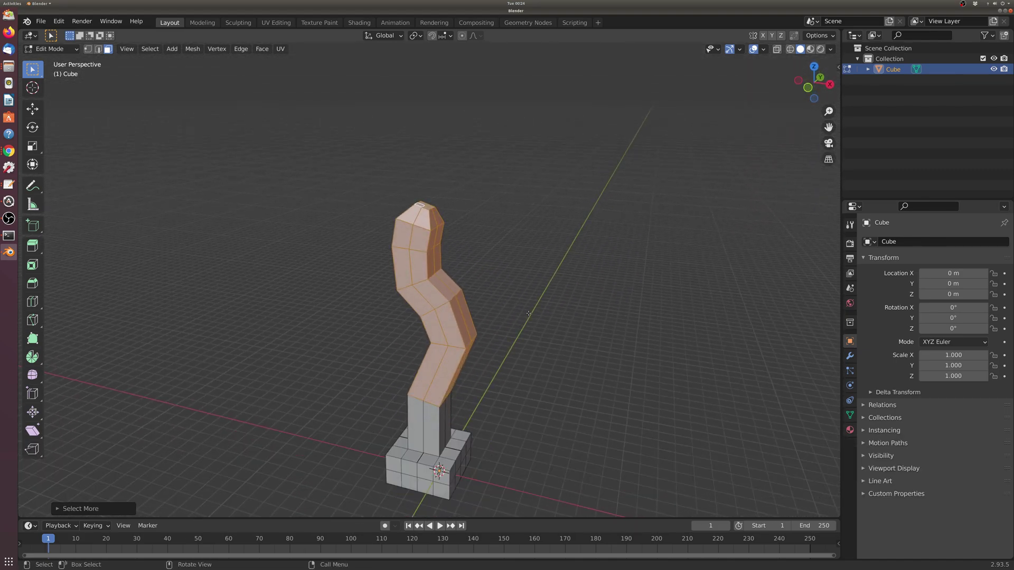
key("s")
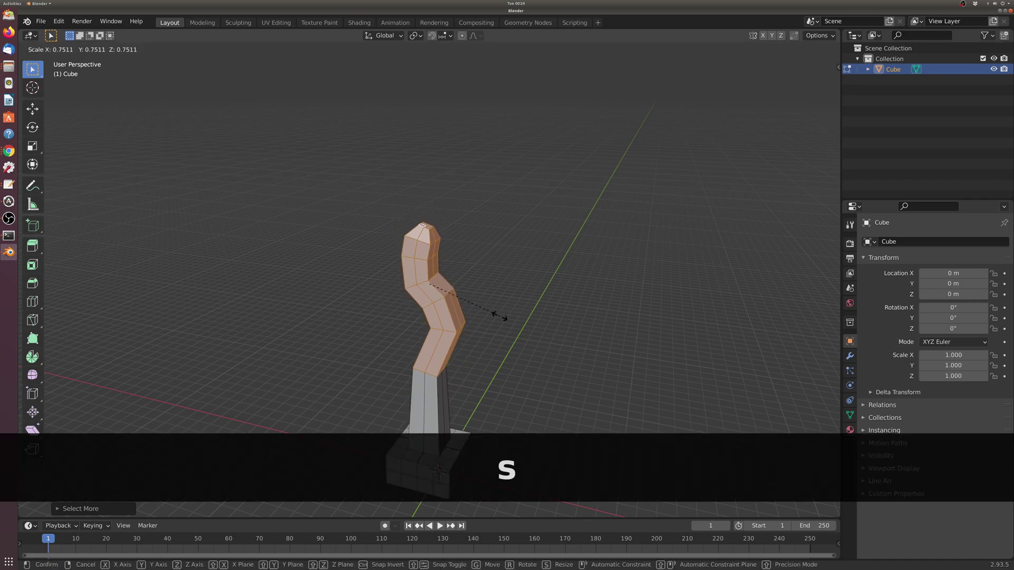
left_click(496, 316)
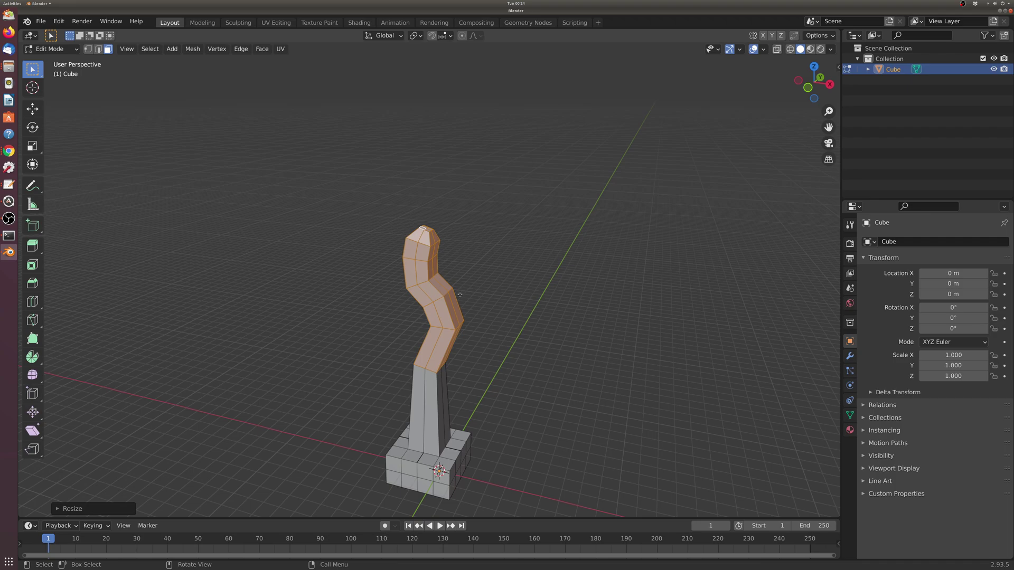
- Shrink the selection by one ring of faces and scale the selected upper trunk down slightly
key("ctrl+minus")
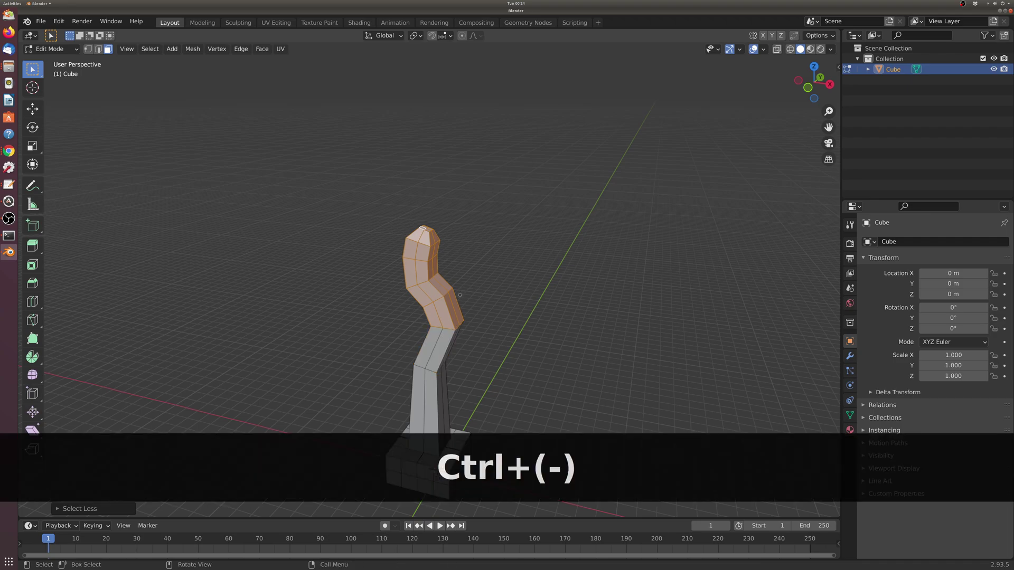
key("s")
left_click(453, 290)
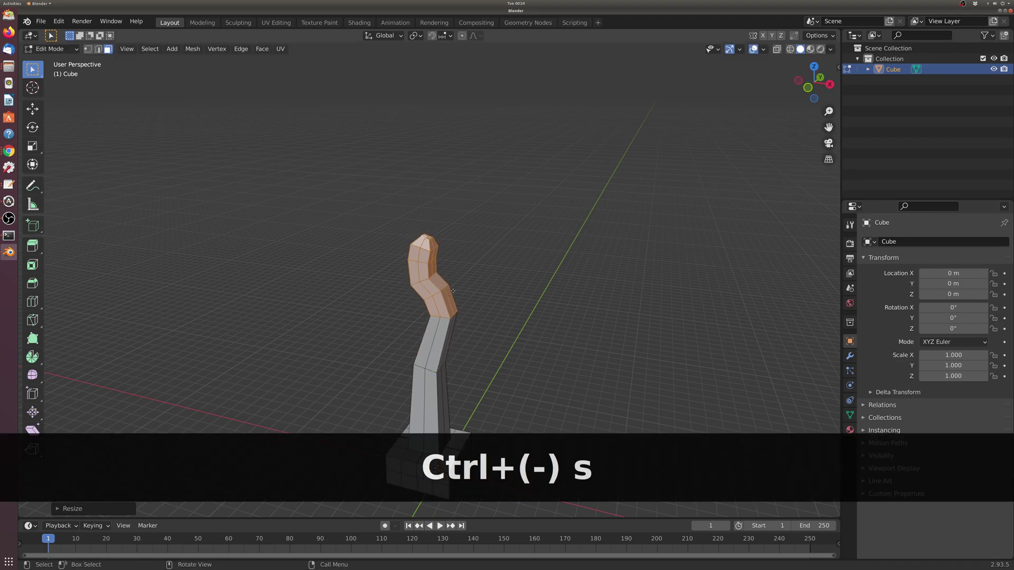
- Shrink the selection by three more rings, scale the trunk's tip down slightly and clear the selection
key("ctrl+minus")
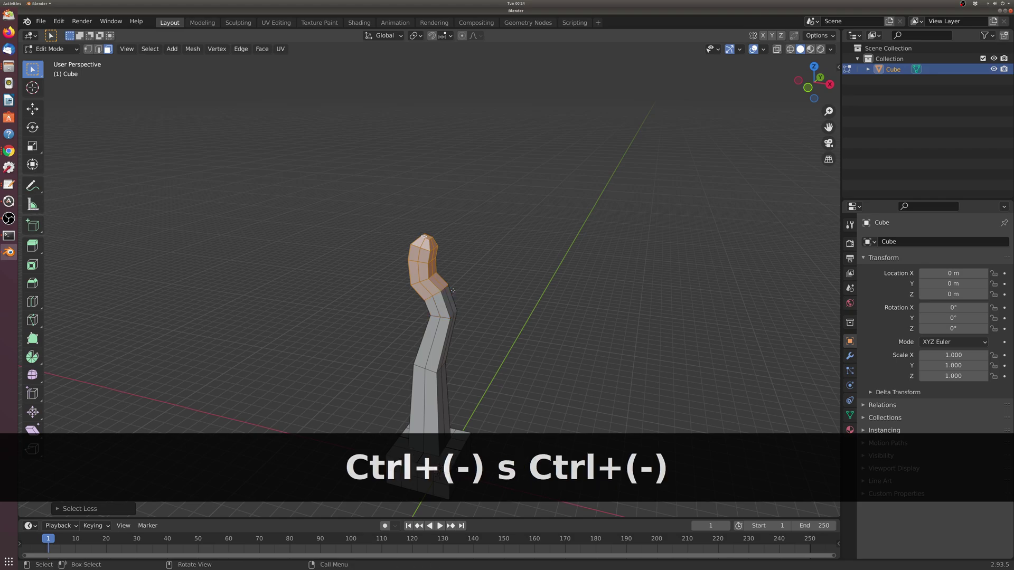
key("ctrl+minus")
key("ctrl+minus")
key("s")
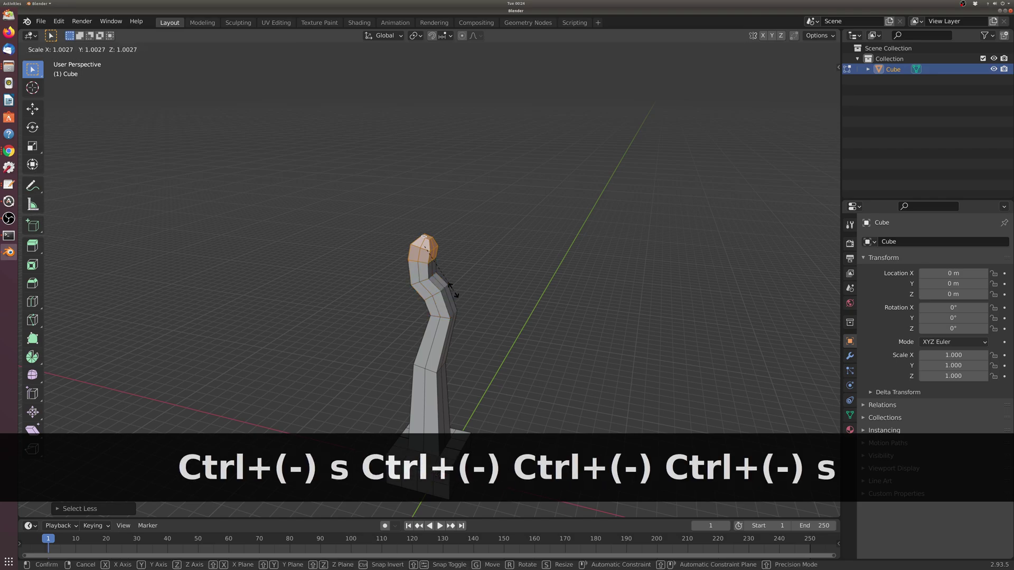
left_click(440, 289)
middle_click_drag(440, 289, 441, 343)
scroll(570, 436, "up", 5)
left_click(454, 371)
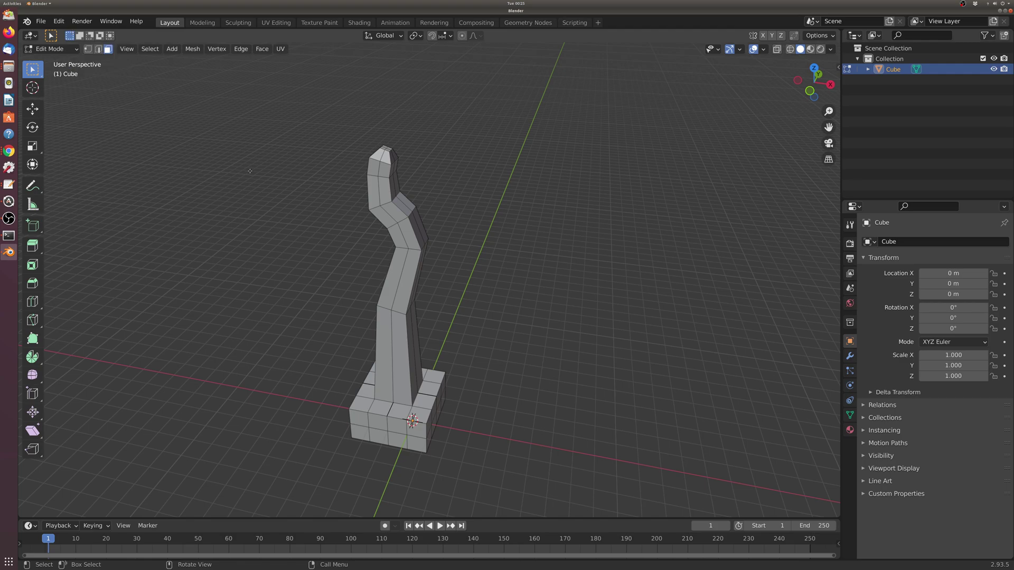
- Return to Object Mode and add an ico sphere mesh to the scene
key("Tab")
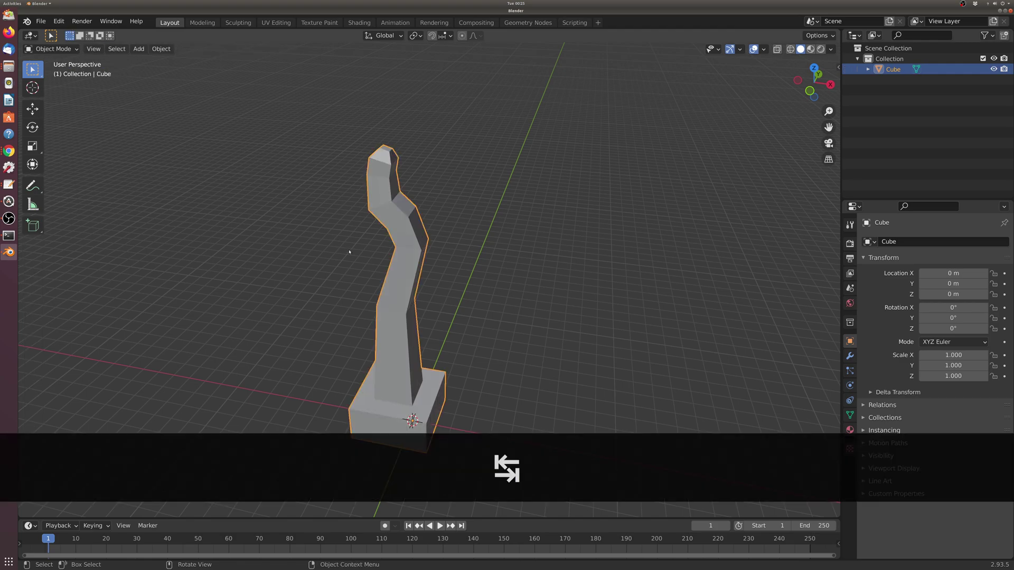
left_click(138, 50)
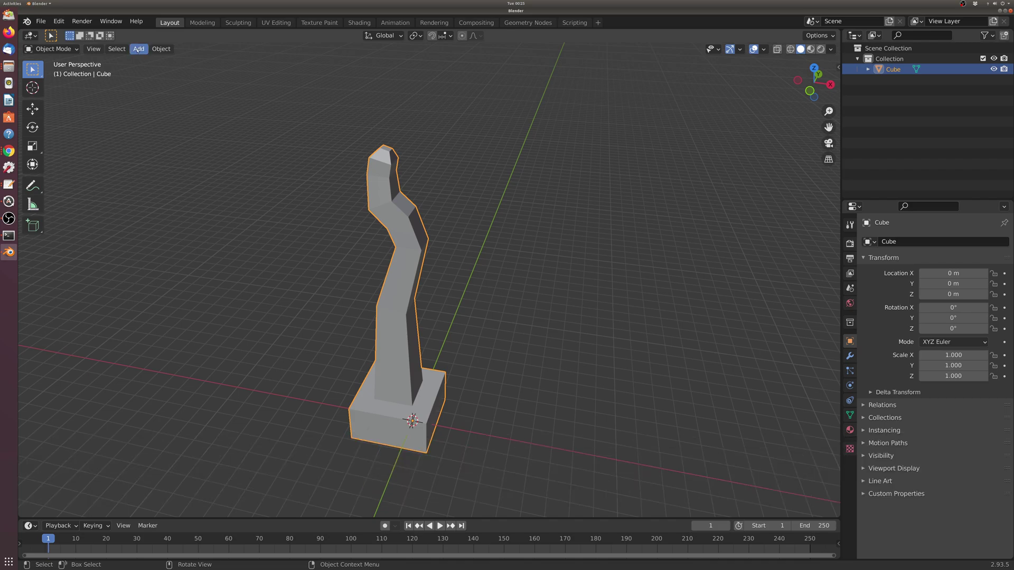
mouse_move(178, 75)
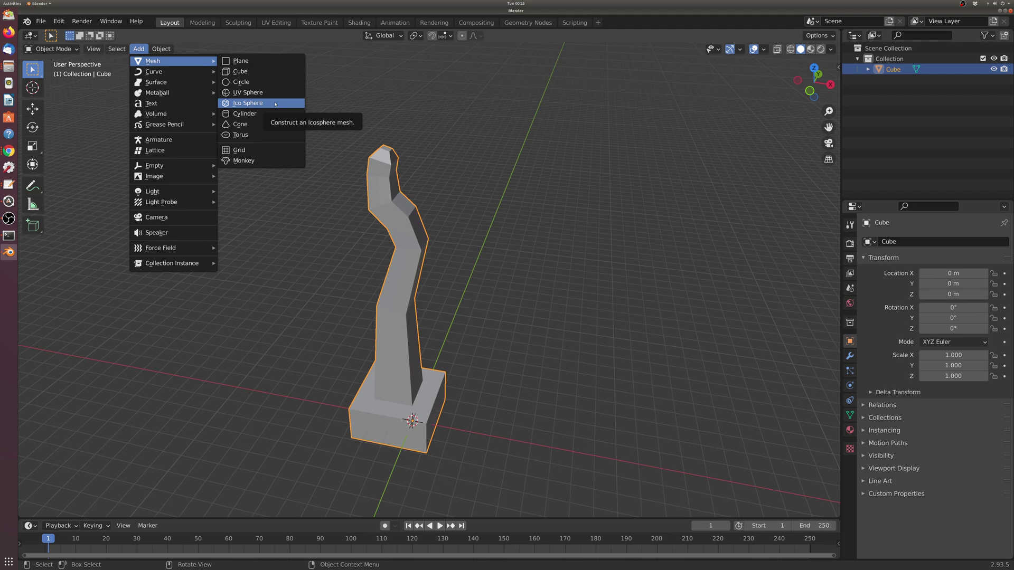
left_click(275, 104)
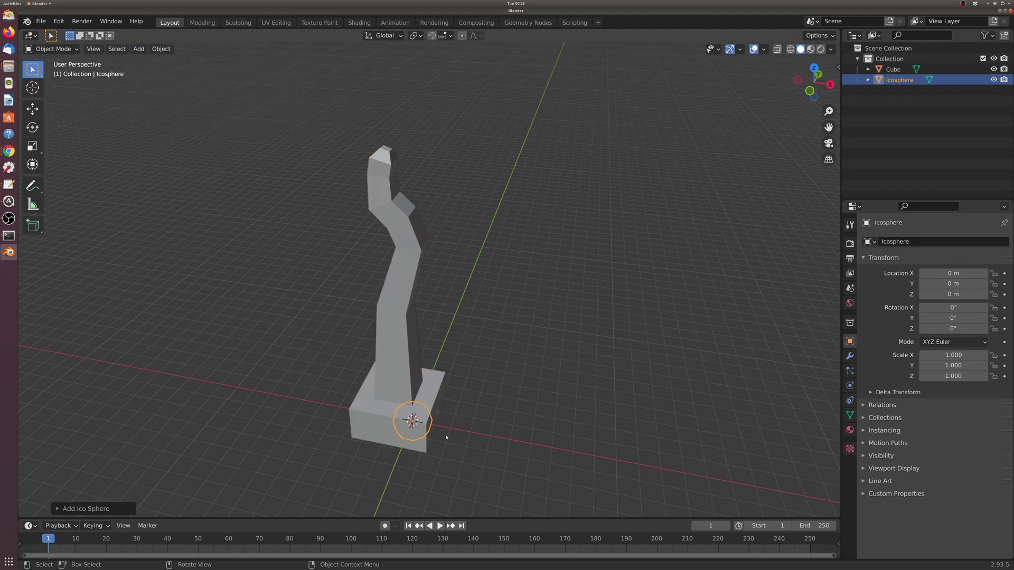
- Move the ico sphere to the trunk's tip, about X -1.49, Y 1.83, Z 13.36 m, and scale it by about -4.12
middle_click_drag(427, 420, 428, 395)
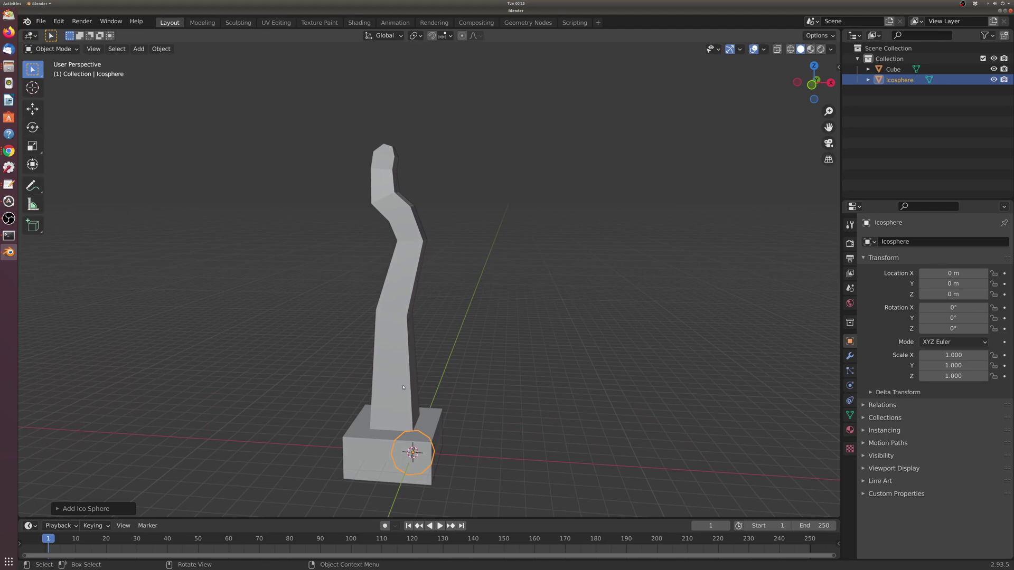
key("g")
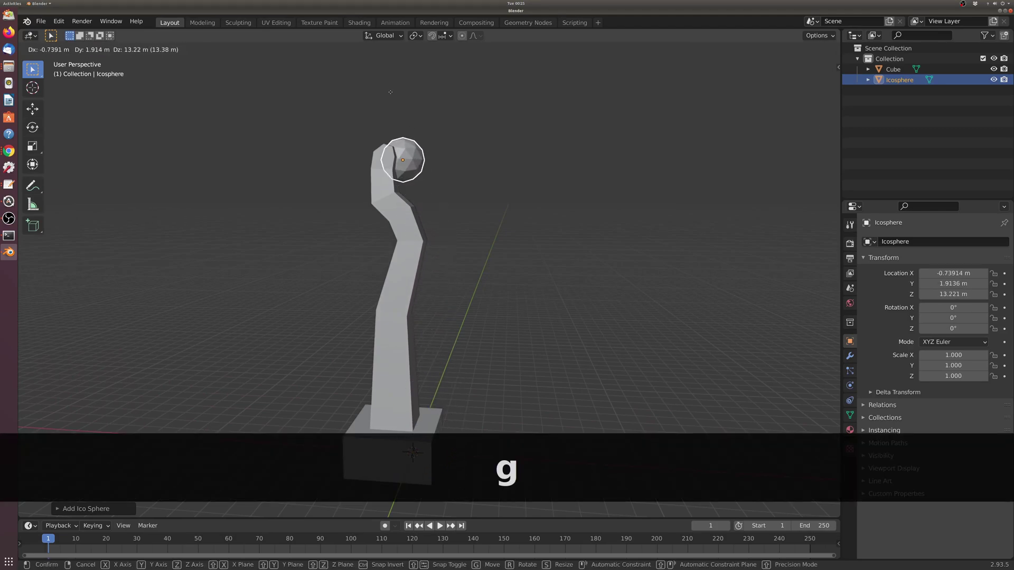
left_click(375, 90)
key("s")
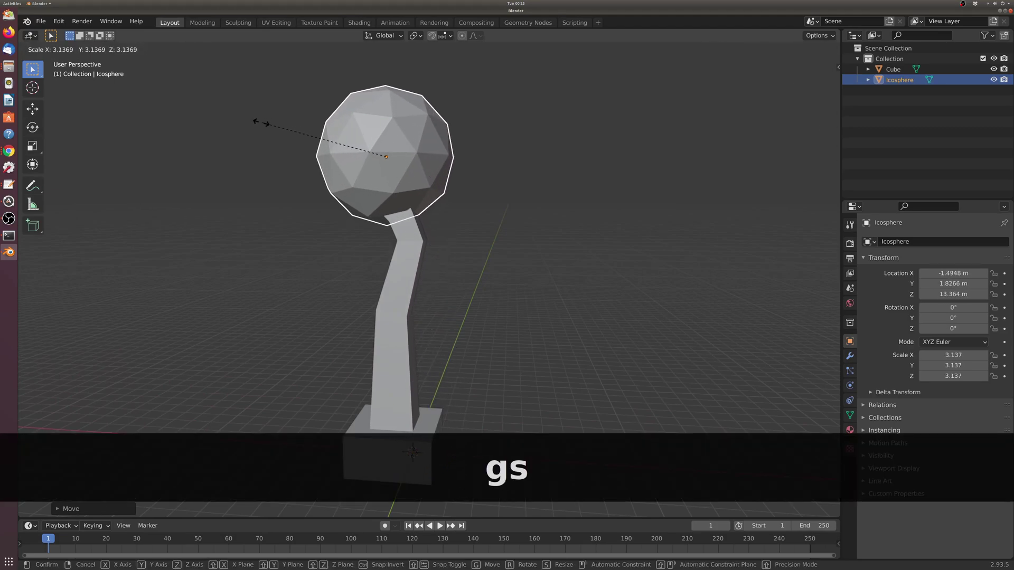
left_click(213, 128)
- Reposition the ico sphere over the trunk at about X -0.53, Y 1.00, Z 15.21 m and deselect it
scroll(421, 269, "down", 2)
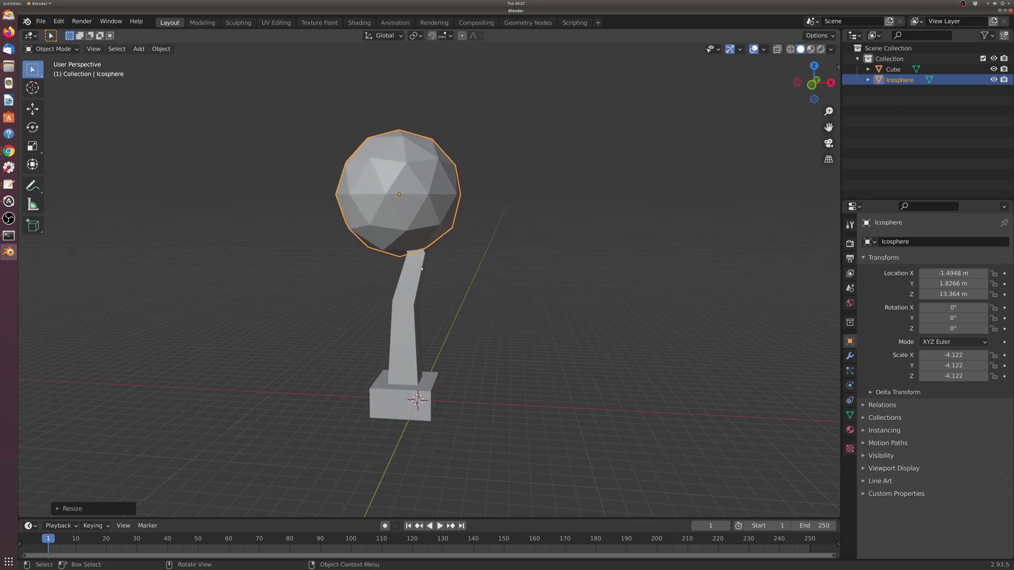
middle_click_drag(416, 251, 487, 272)
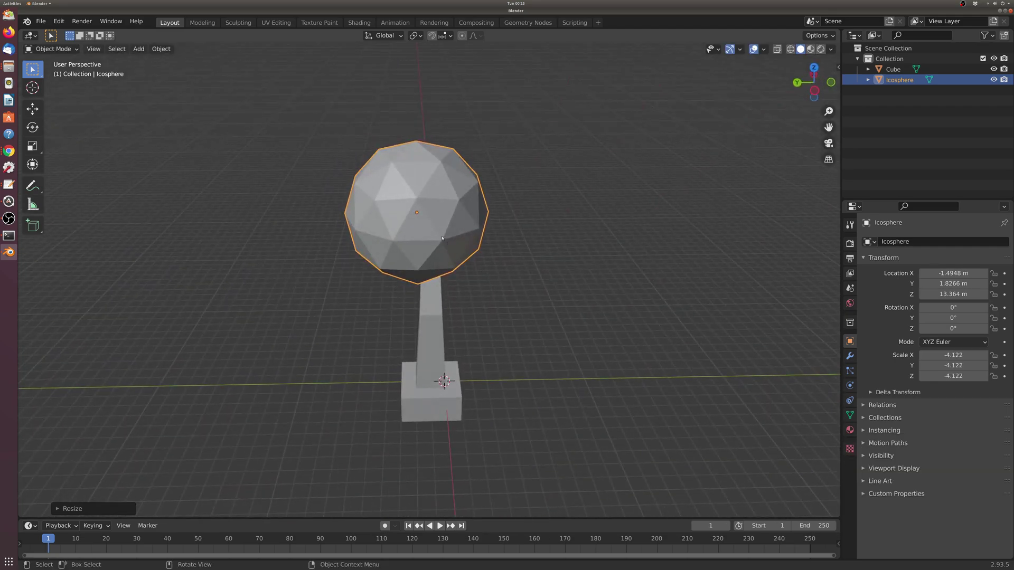
key("g")
left_click(455, 203)
middle_click_drag(455, 204, 465, 298)
left_click(465, 298)
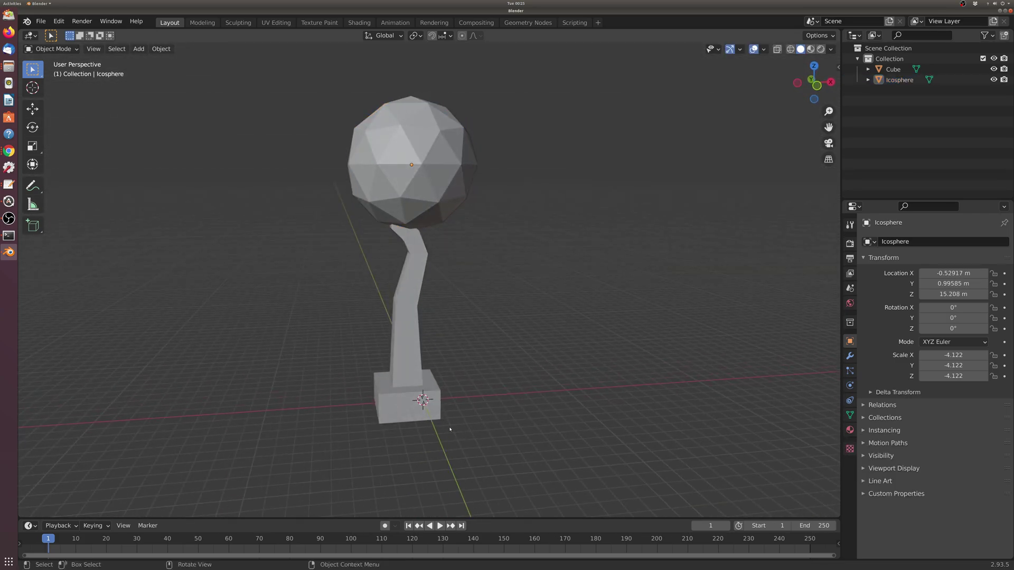
- Select the trunk and the ico sphere alternately in Object Mode, ending with the ico sphere selected
middle_click_drag(450, 429, 623, 206)
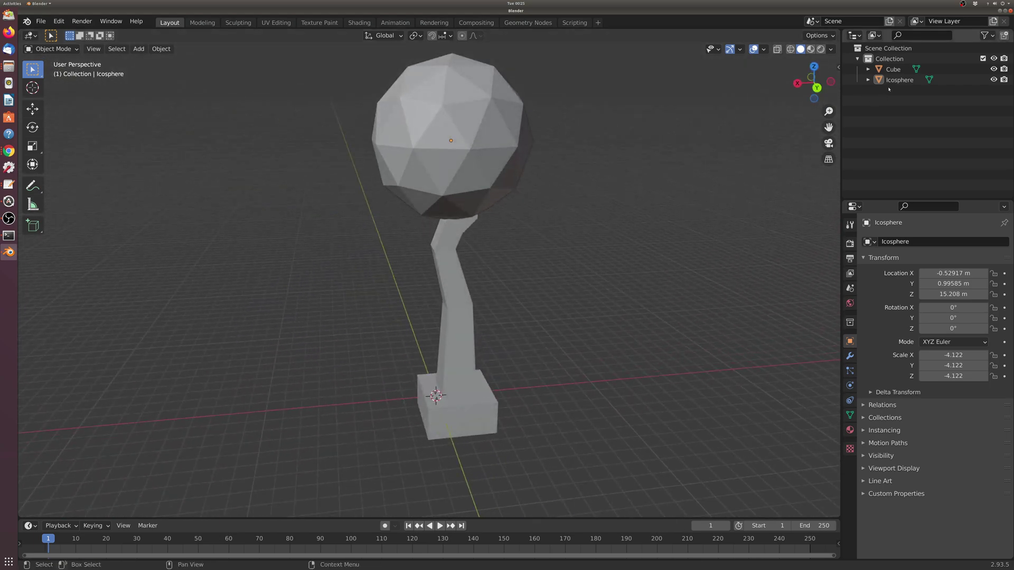
middle_click_drag(543, 310, 381, 327)
scroll(423, 345, "up", 4)
scroll(423, 344, "down", 1)
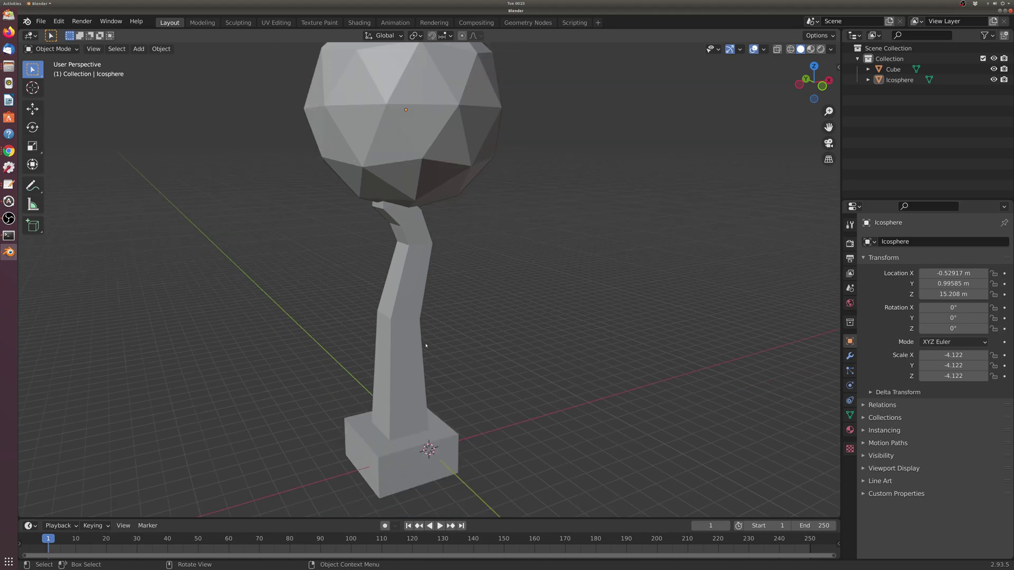
left_click(412, 293)
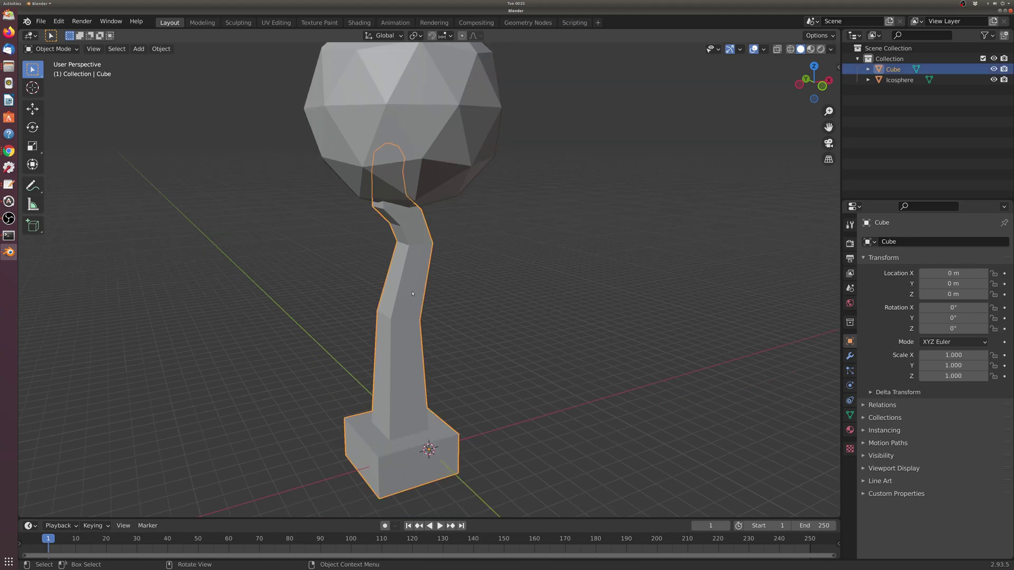
left_click(468, 154)
left_click(427, 257)
left_click(448, 132)
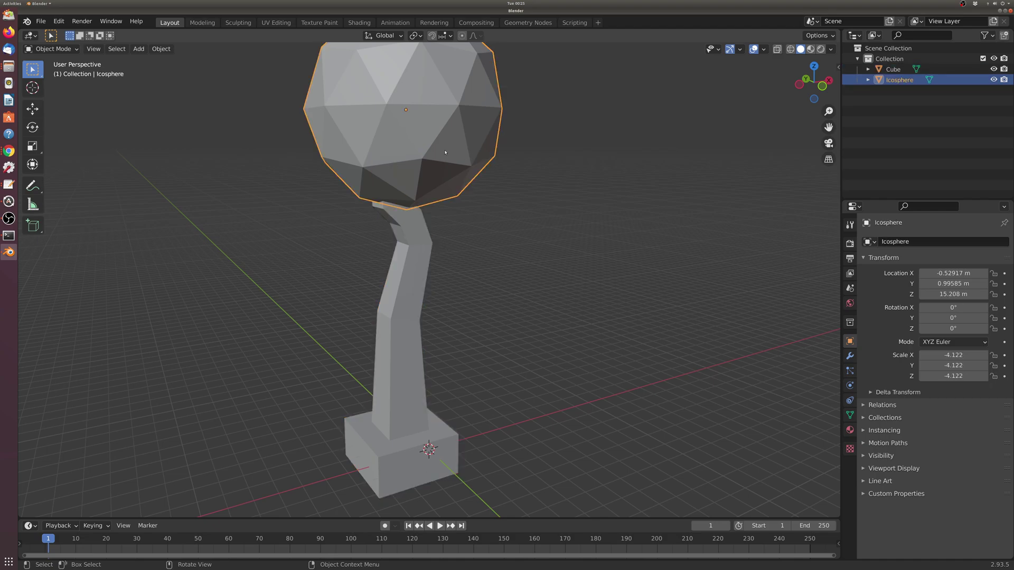
- Toggle the ico sphere's viewport visibility off and back on, and expand the Cube and Icosphere entries in the outliner
left_click(993, 80)
left_click(993, 79)
left_click(994, 80)
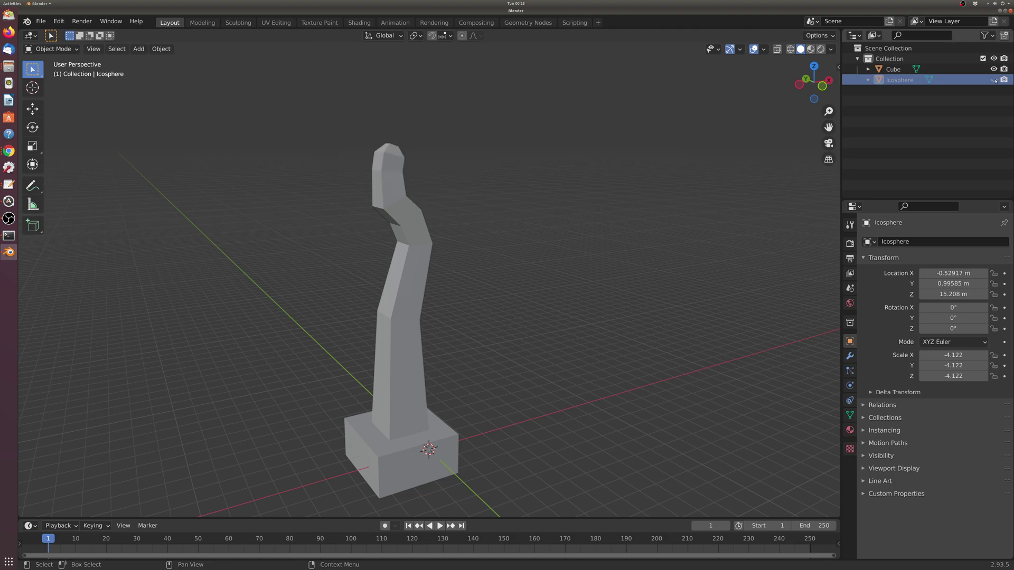
right_click(393, 150)
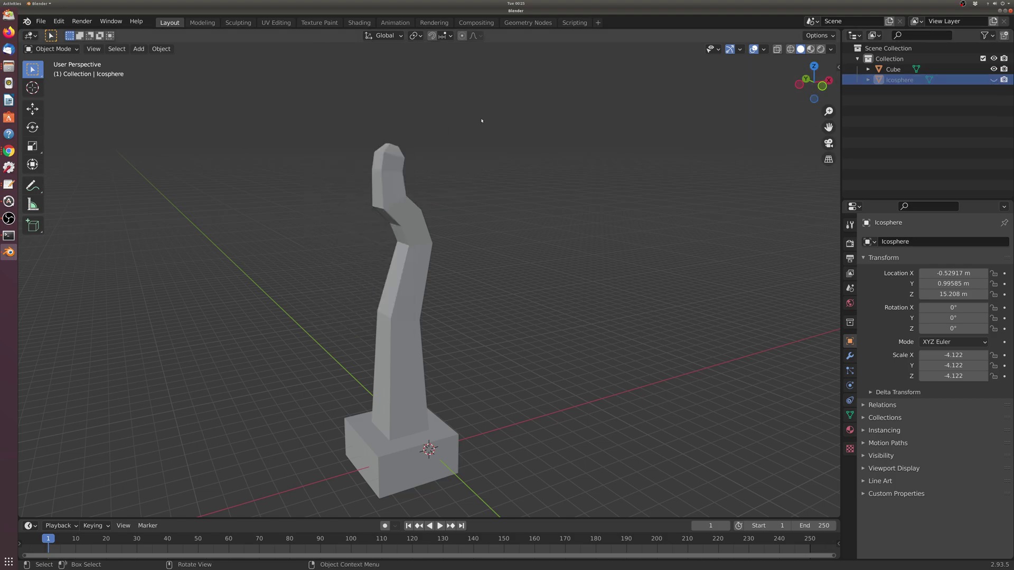
left_click(993, 80)
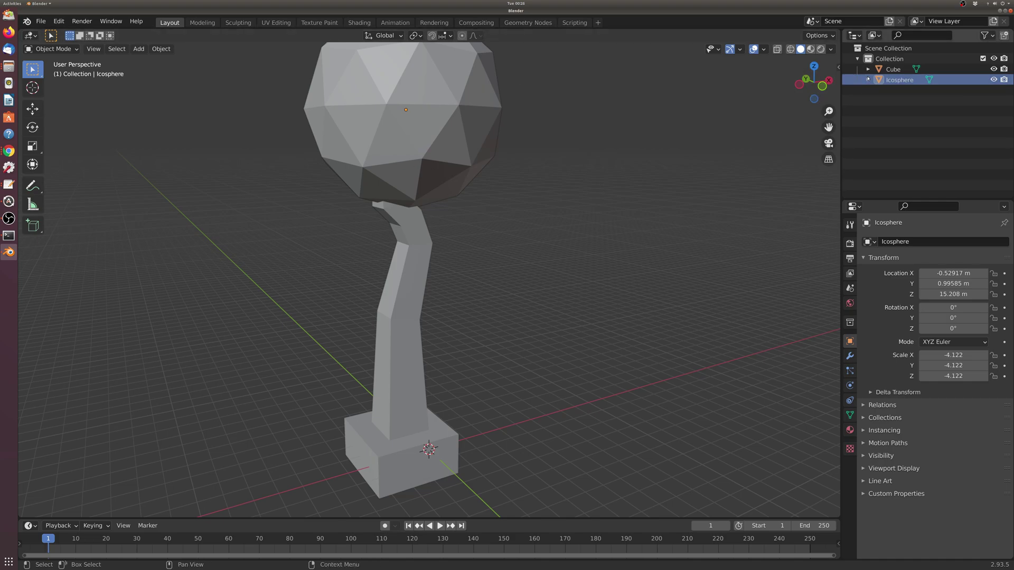
left_click(867, 69)
left_click(867, 91)
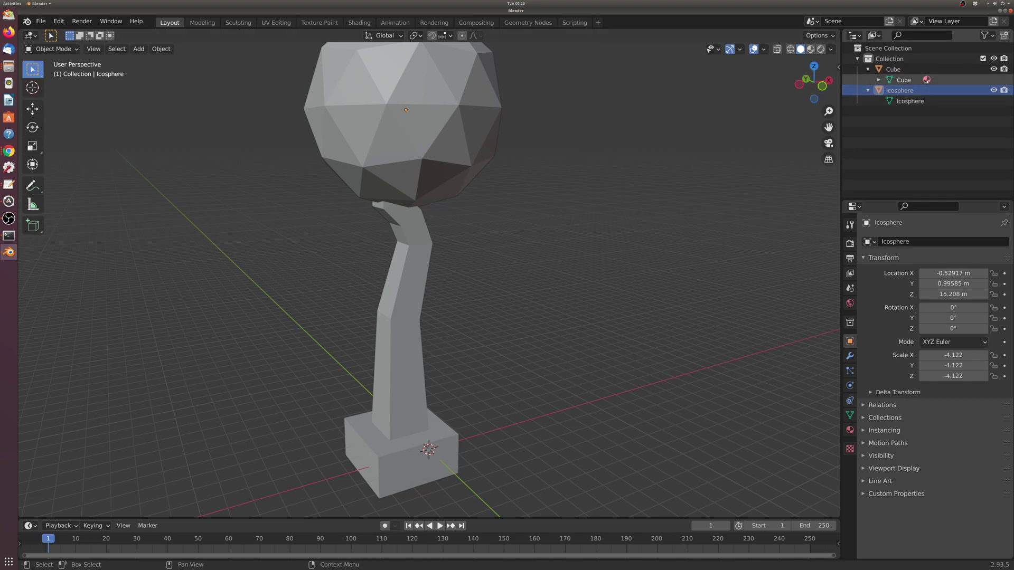
- In Edit Mode on the trunk, inset the two adjacent side faces of the upper bend just below the crown by about 0.38 m
left_click(419, 228)
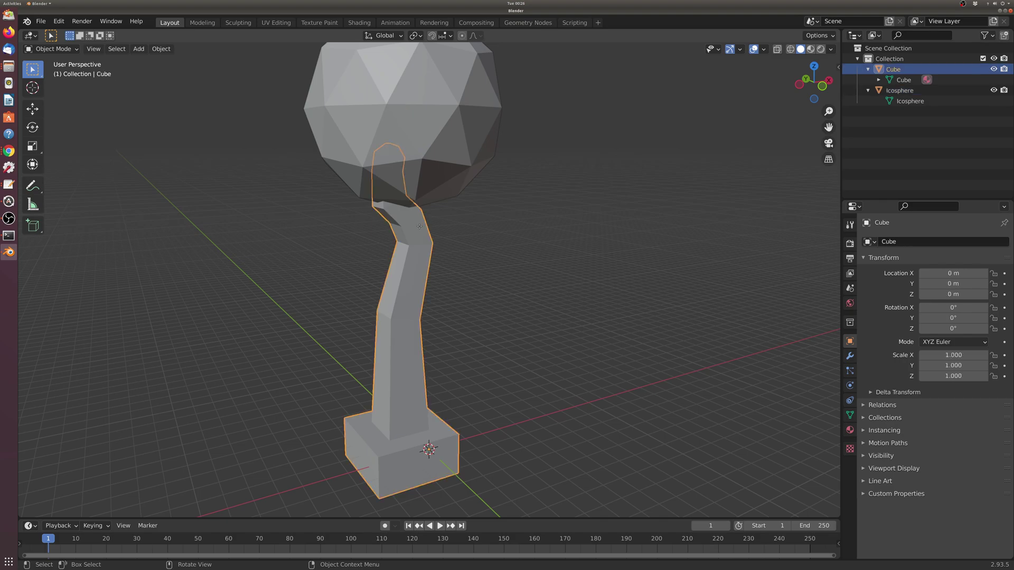
key("Tab")
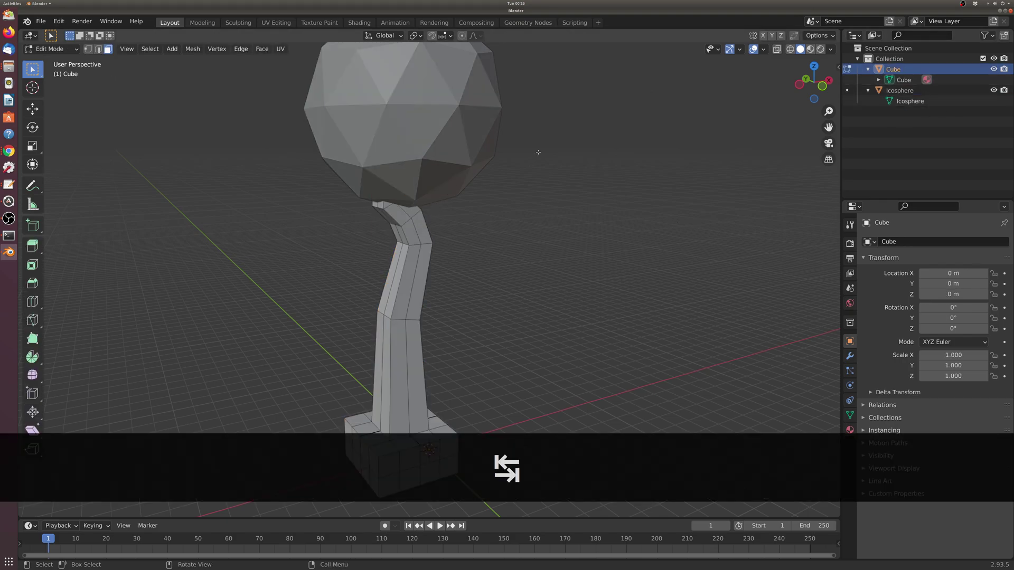
scroll(448, 250, "up", 3)
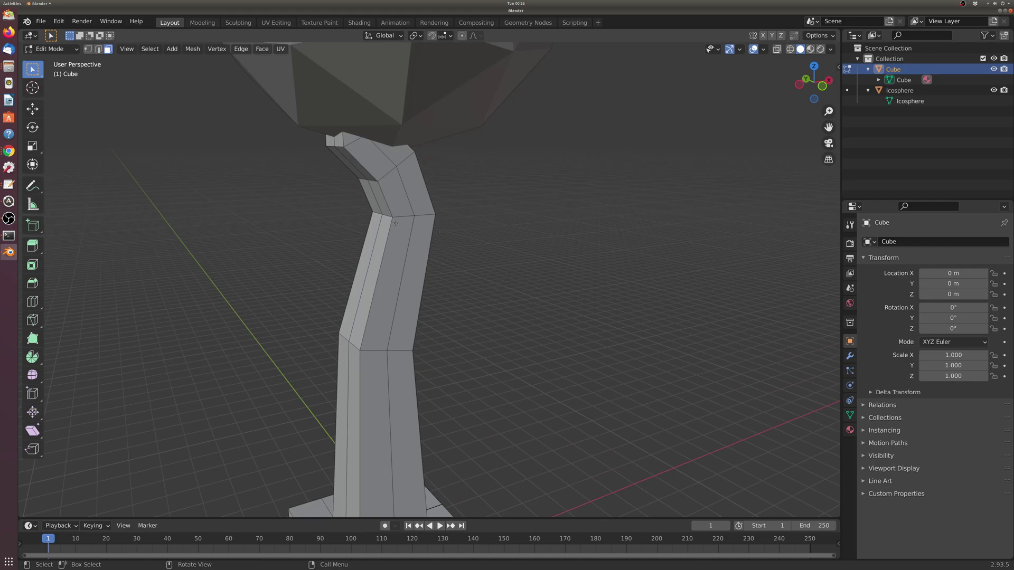
left_click(379, 243)
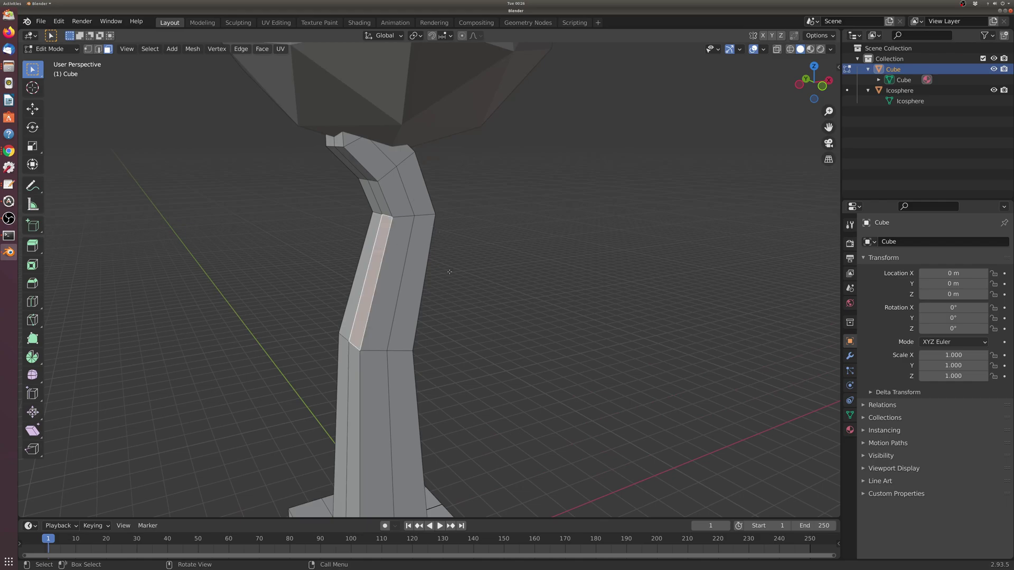
middle_click_drag(449, 271, 410, 201)
left_click(408, 192)
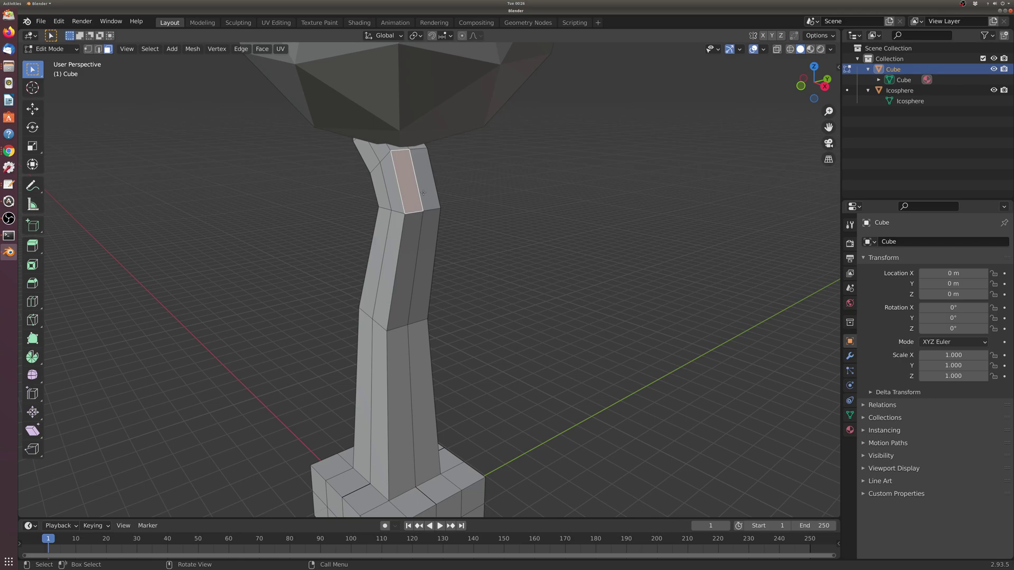
left_click(431, 189, "shift")
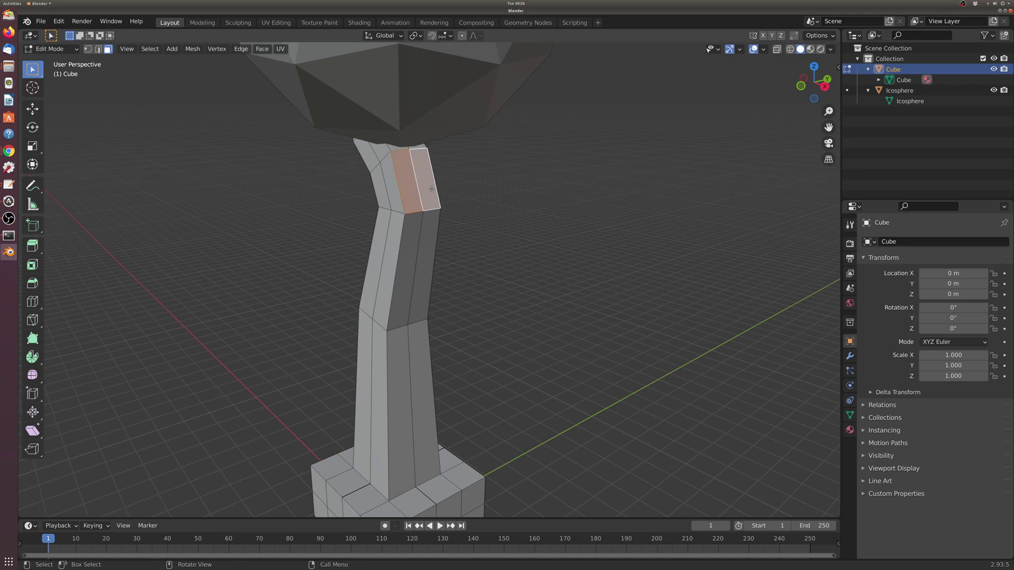
key("i")
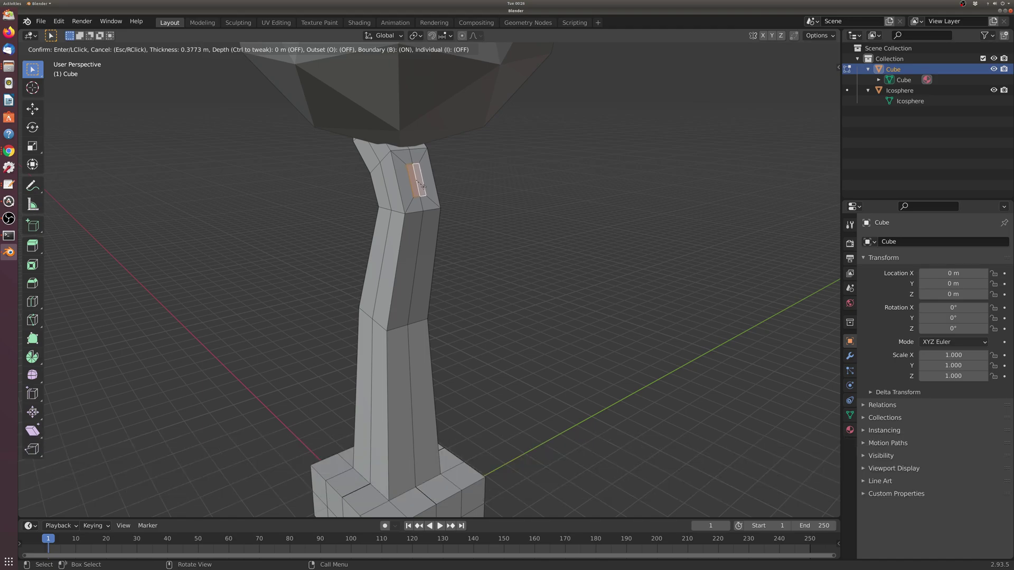
left_click(423, 187)
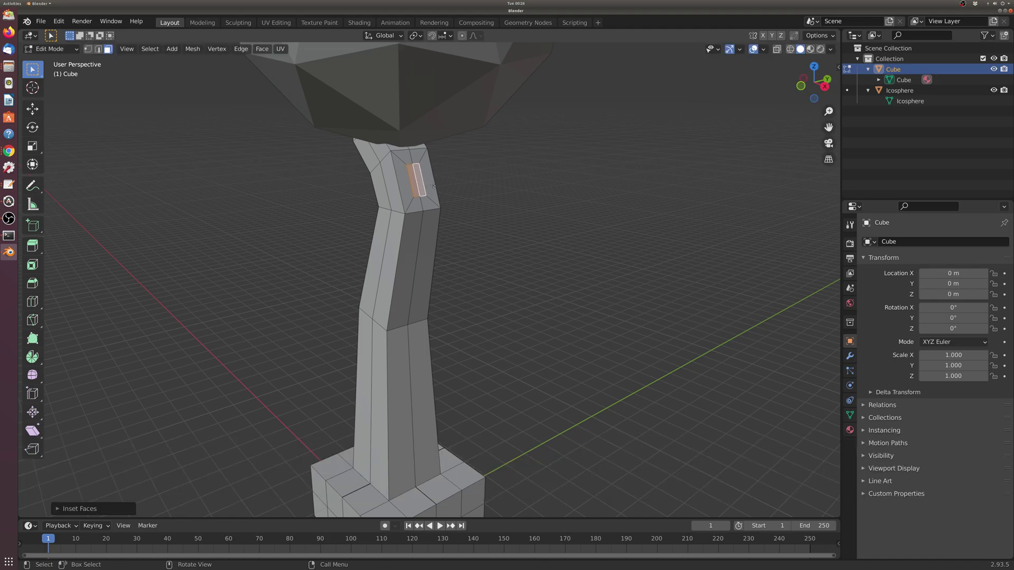
- In front view, extrude the inset faces outward from the trunk, rising slightly, as the first branch segment
key("1")
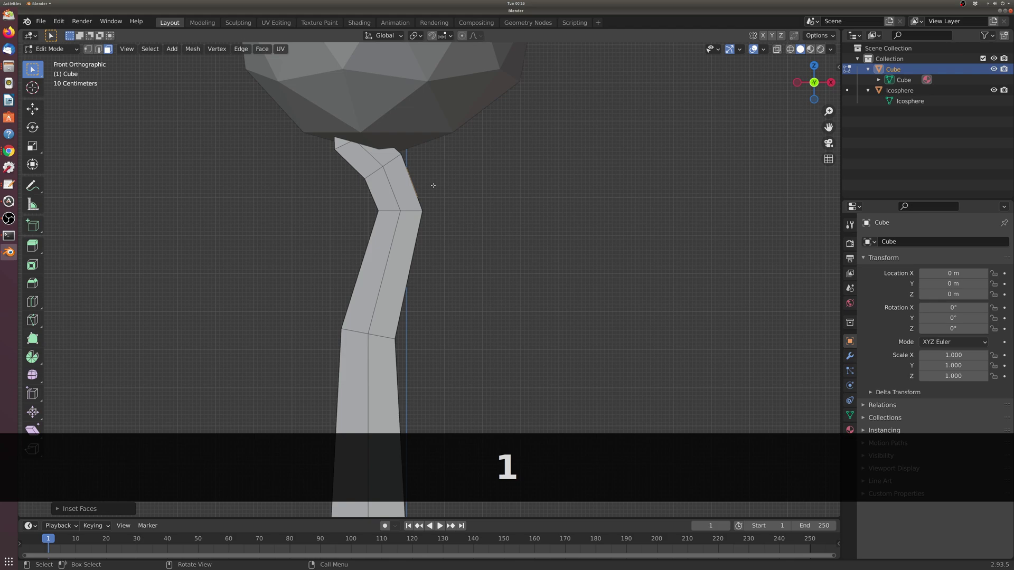
key("ctrl")
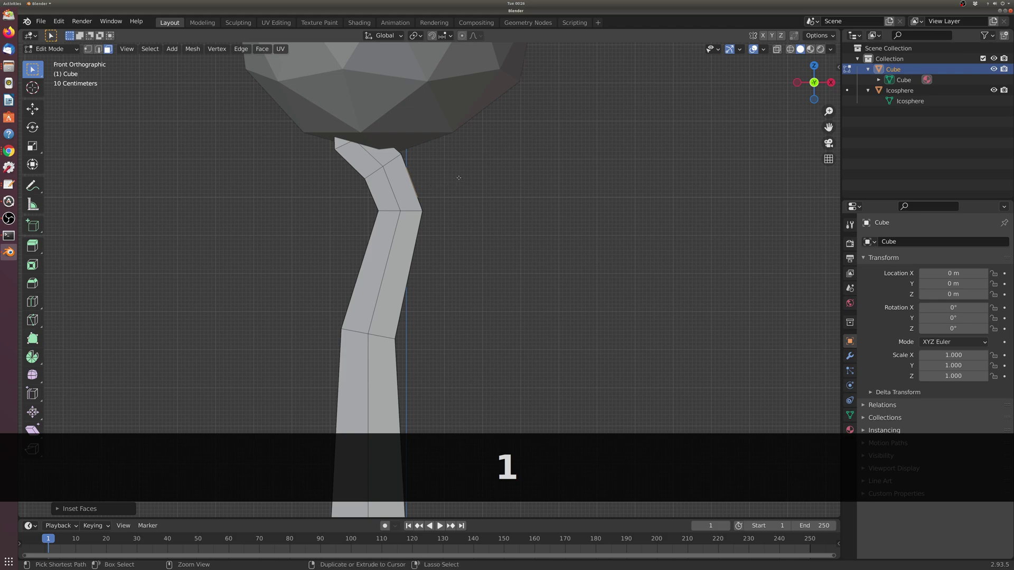
right_click(470, 169, "ctrl")
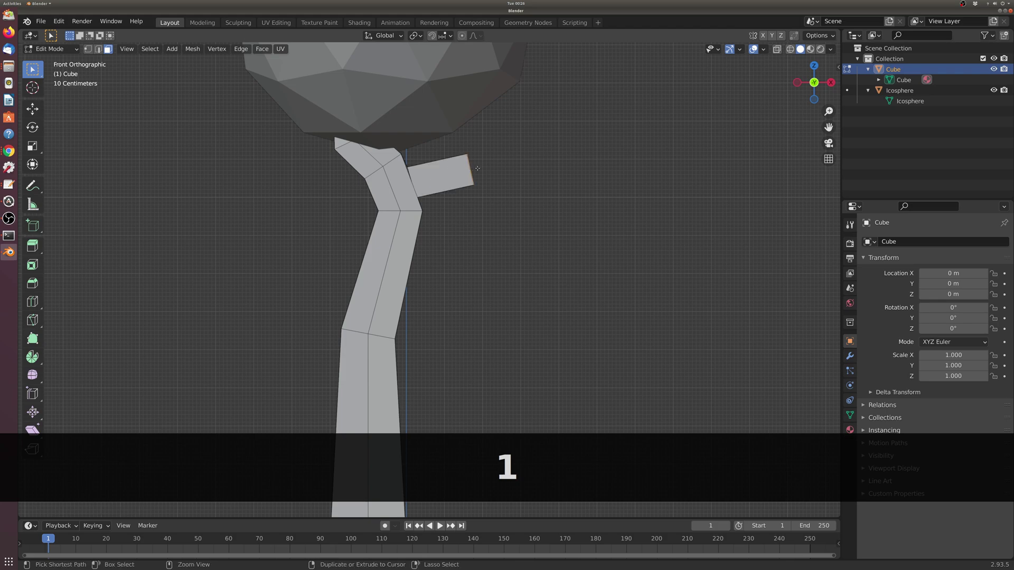
- Try extending the branch outward with two more full-thickness segments and undo both
right_click(508, 160, "ctrl")
right_click(554, 180, "ctrl")
key("ctrl+z")
key("ctrl+z")
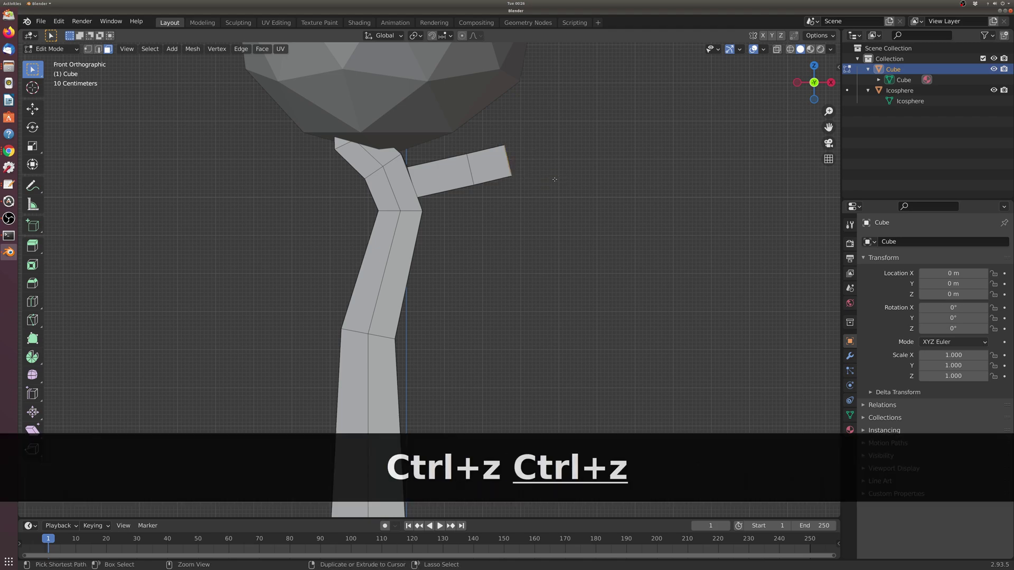
- Shrink the branch's end and extrude two more tapering segments, one angled slightly down and a short one angled up
key("s")
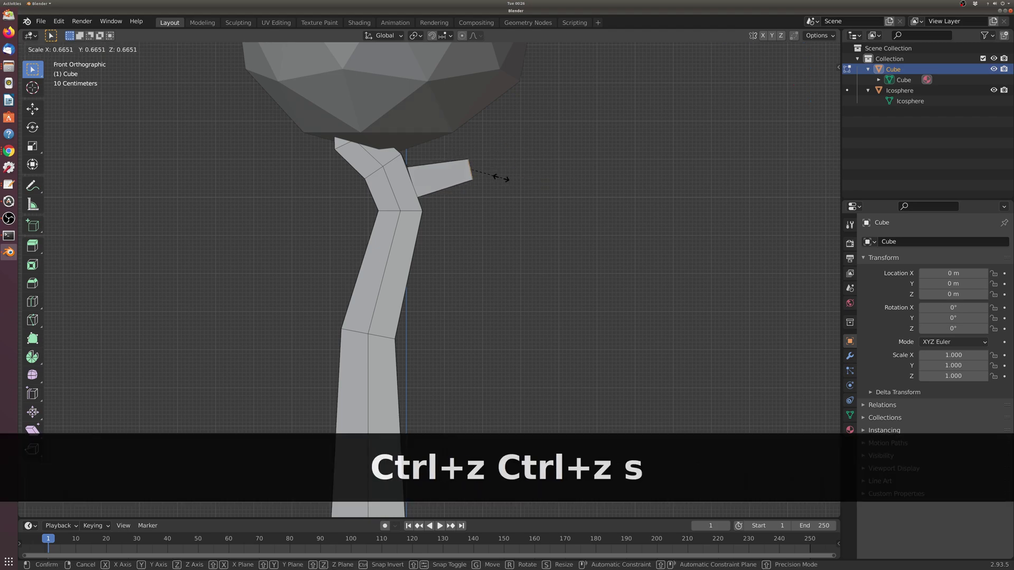
left_click(507, 185)
right_click(516, 178, "ctrl")
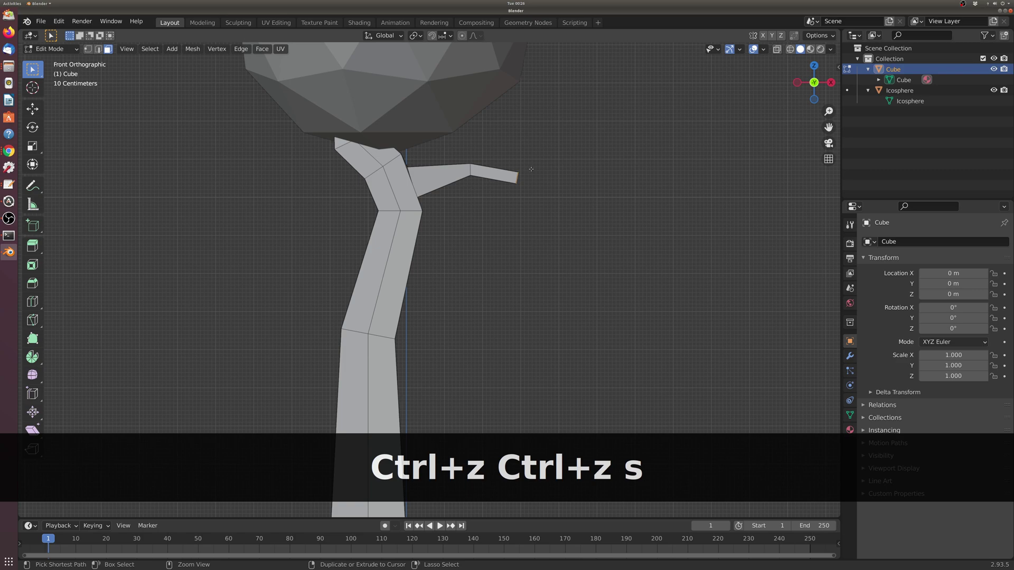
key("s")
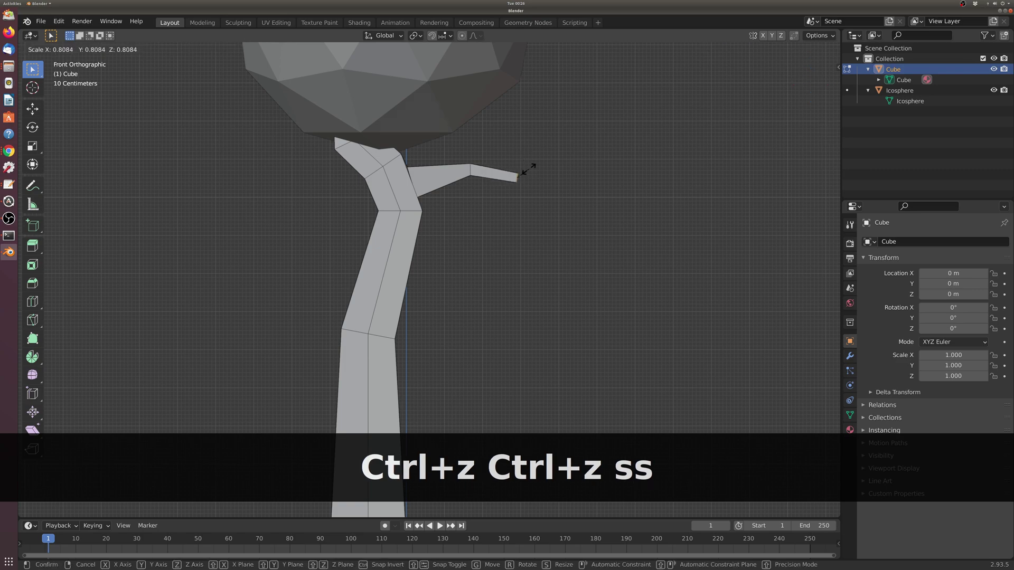
left_click(520, 182)
right_click(536, 160, "ctrl")
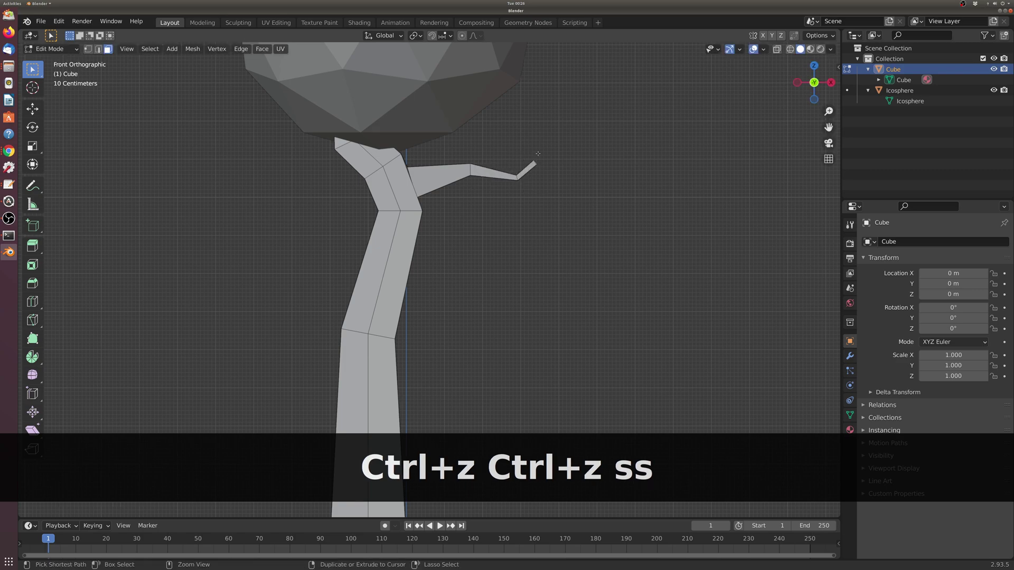
key("s")
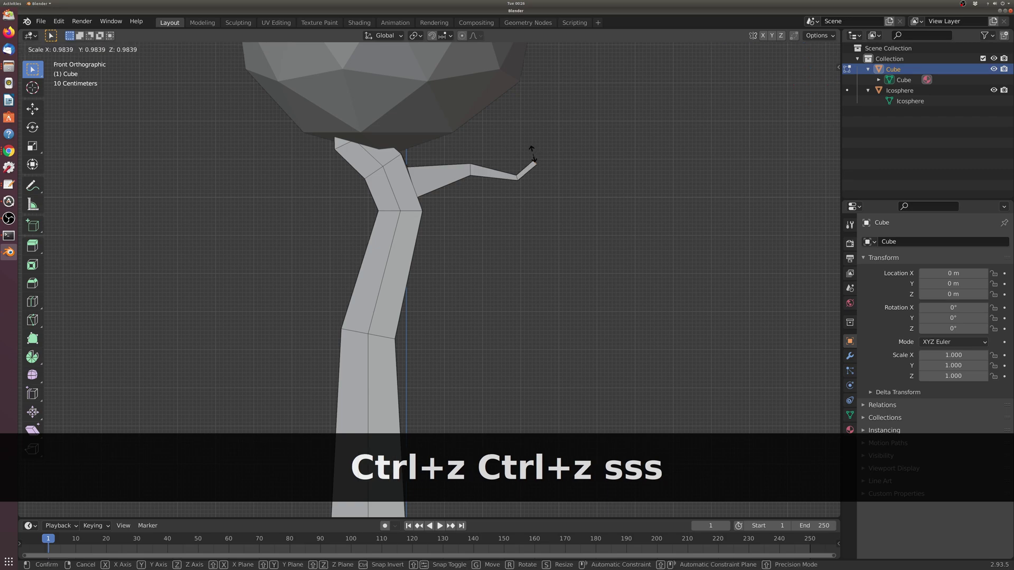
left_click(543, 154)
- Merge the branch's tip faces at center to form a pointed end
key("KP_5")
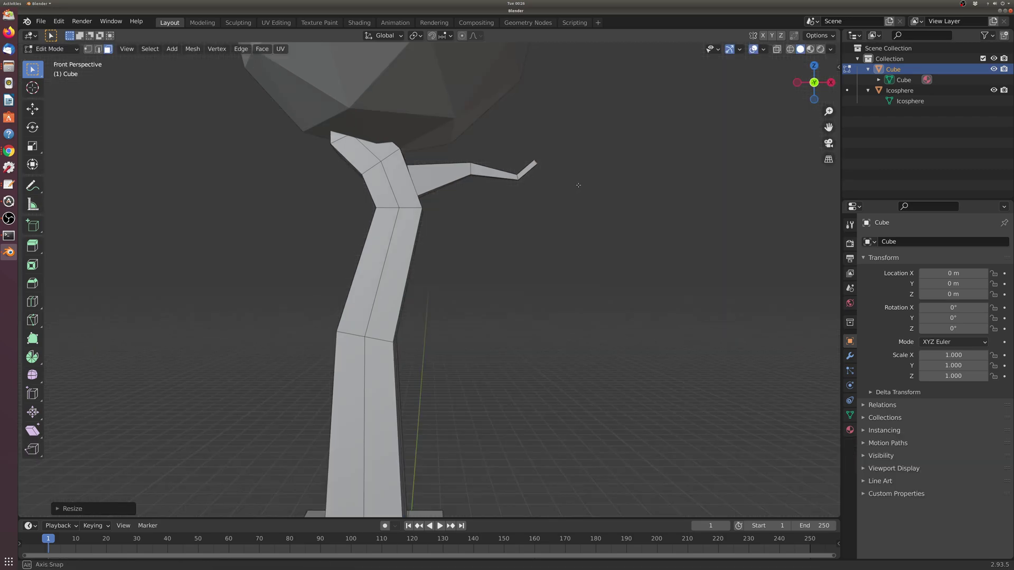
middle_click_drag(578, 185, 503, 204)
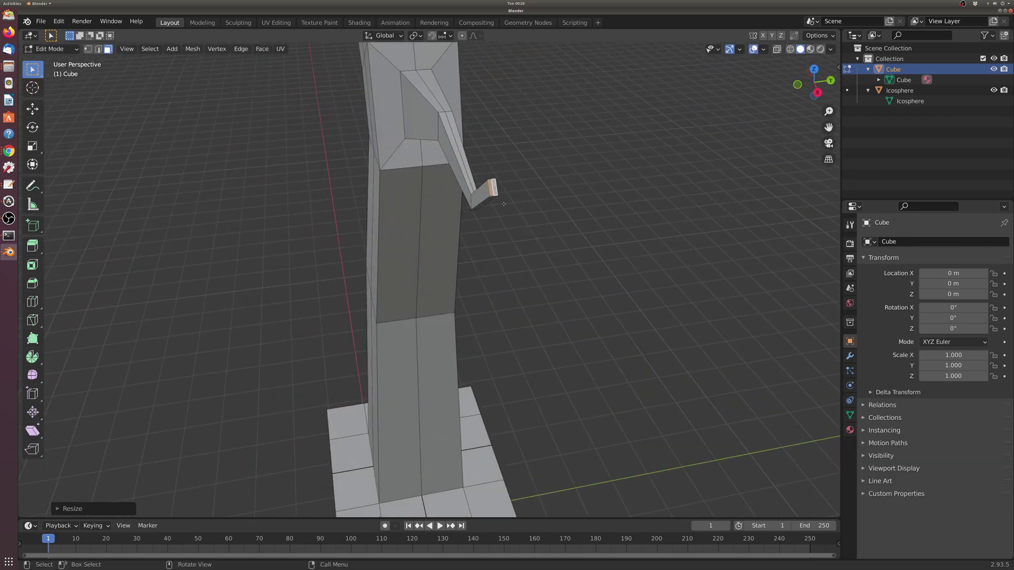
key("m")
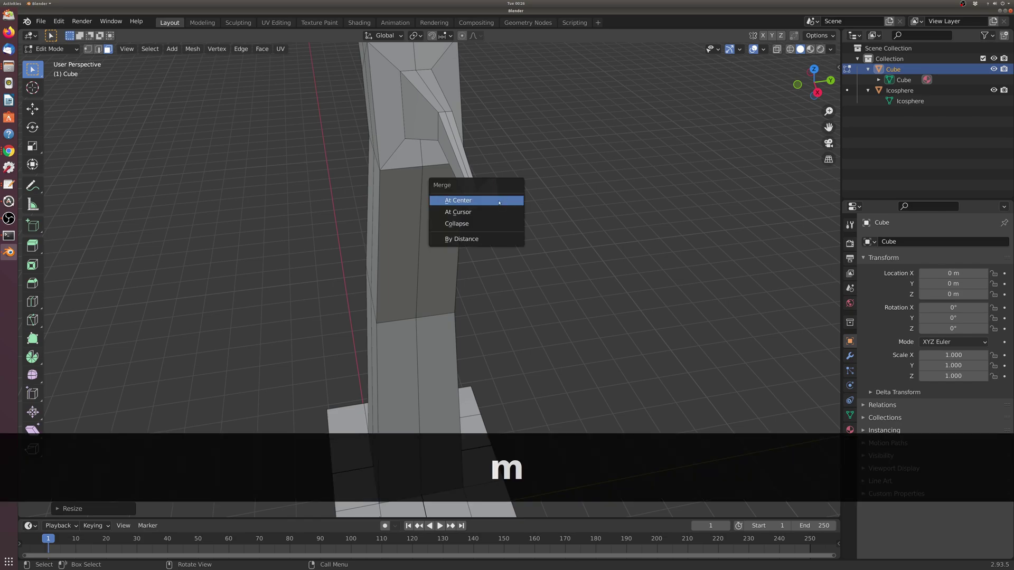
left_click(499, 202)
middle_click_drag(486, 194, 464, 237)
scroll(529, 189, "down", 4)
scroll(411, 206, "up", 5)
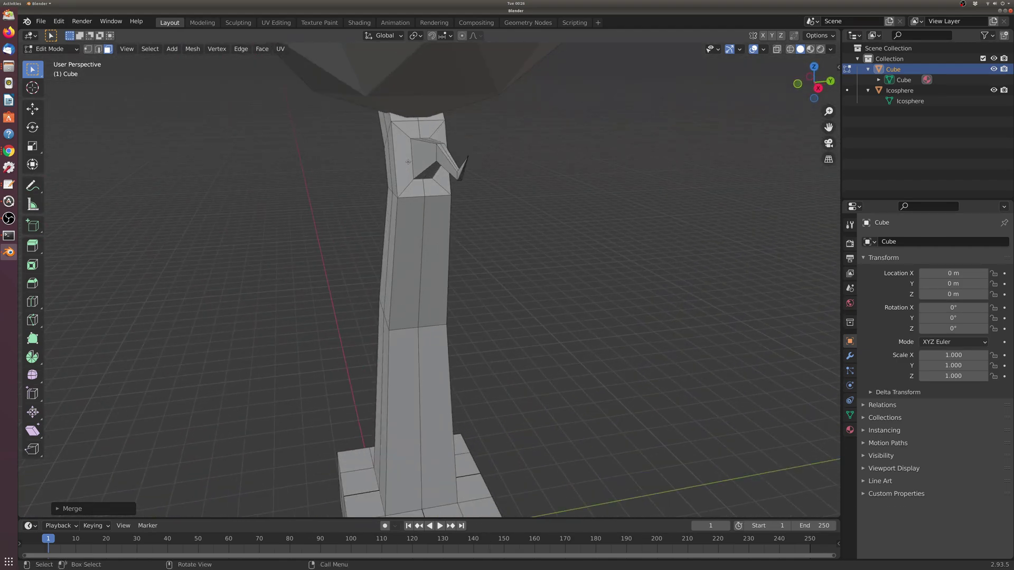
- Edge-slide the near vertical edge of the branch's base outward toward the trunk's corner to widen the joint
scroll(438, 188, "down", 4)
middle_click_drag(438, 188, 508, 310)
scroll(487, 276, "up", 4)
scroll(466, 157, "up", 3)
middle_click_drag(480, 351, 412, 289)
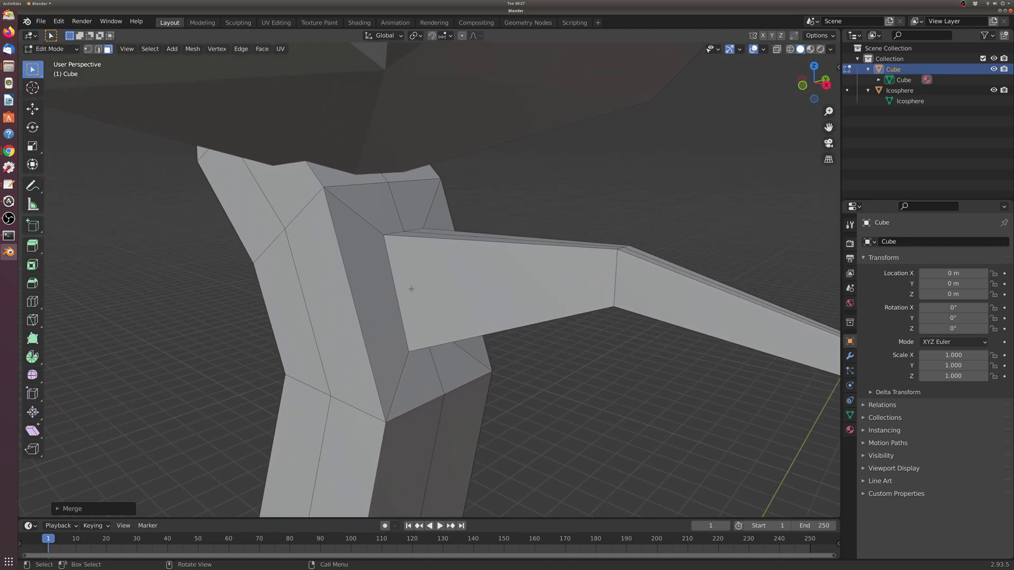
key("2")
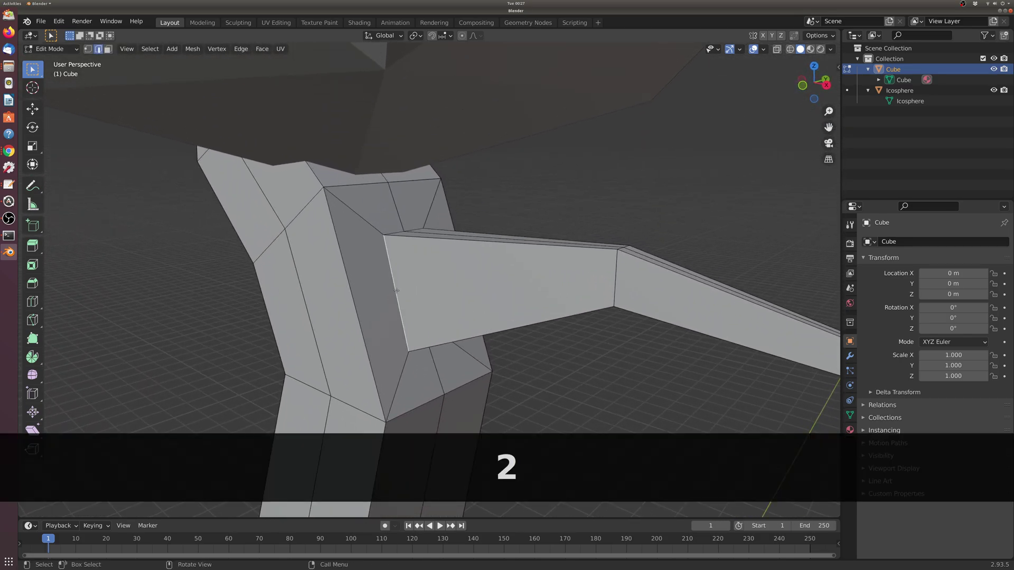
left_click(383, 300)
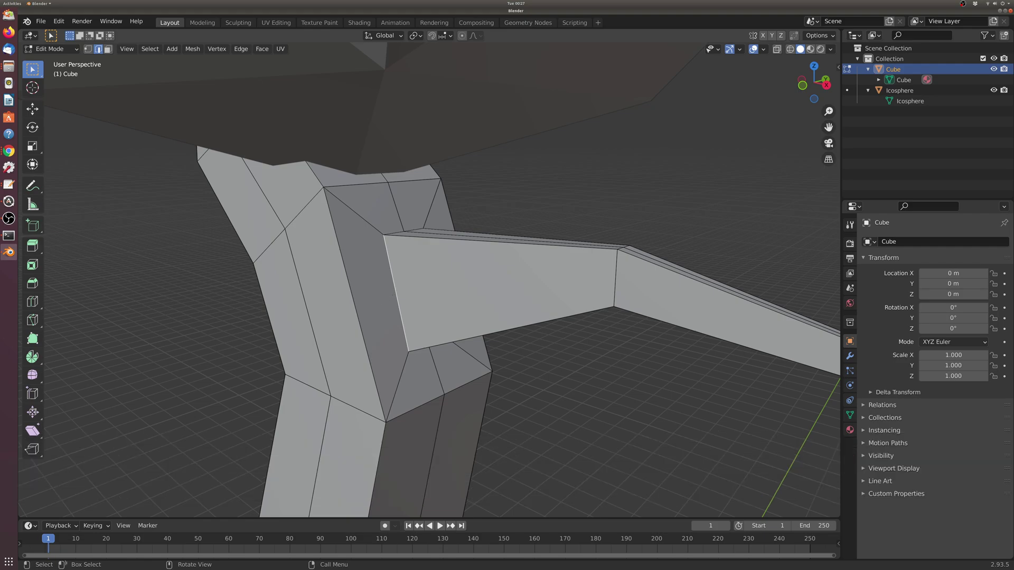
key("g")
key("g")
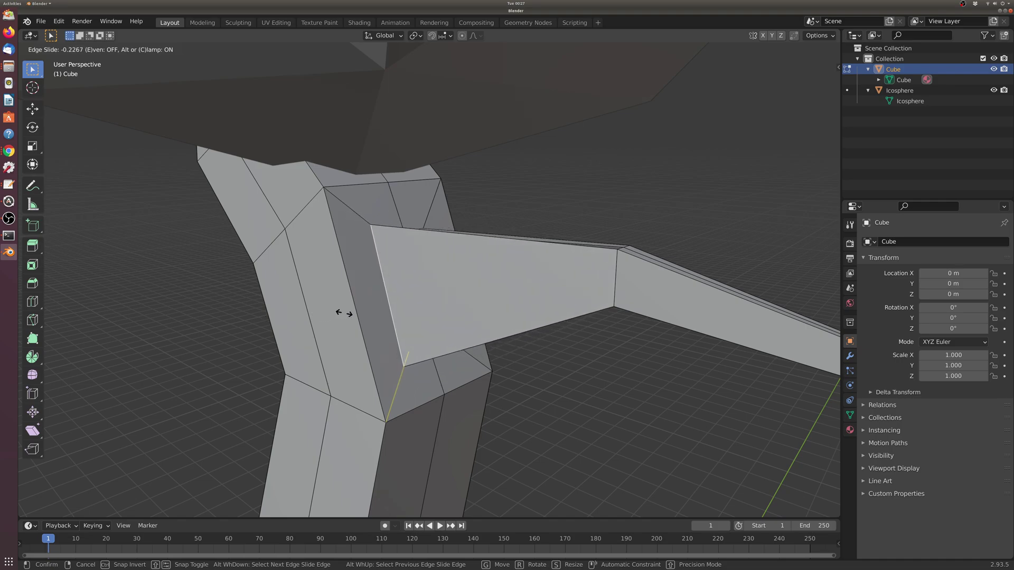
left_click(281, 338)
- Edge-slide the opposite vertical edge of the branch's base outward toward the trunk's other corner
middle_click_drag(468, 347, 356, 297)
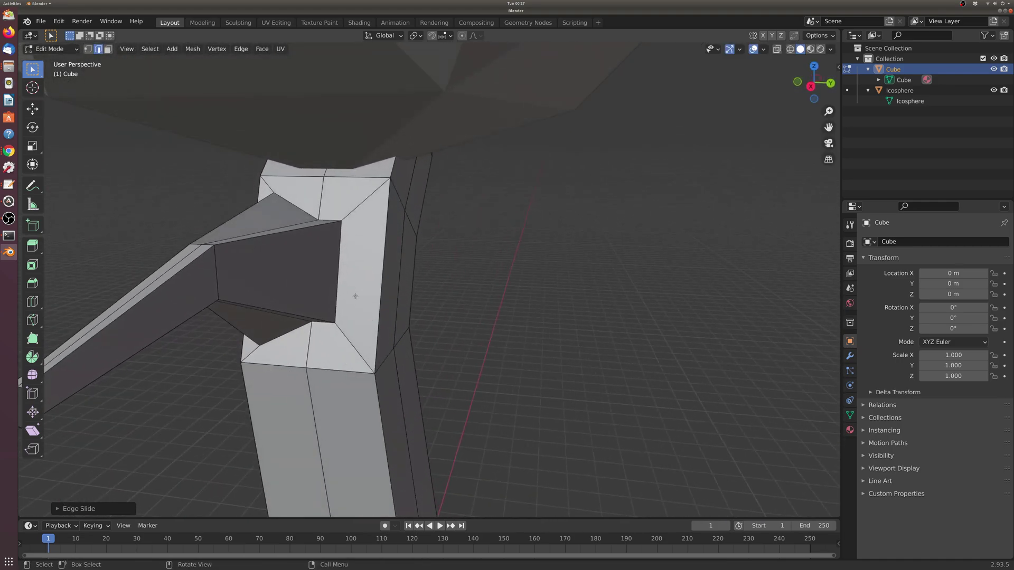
right_click(333, 274)
key("Escape")
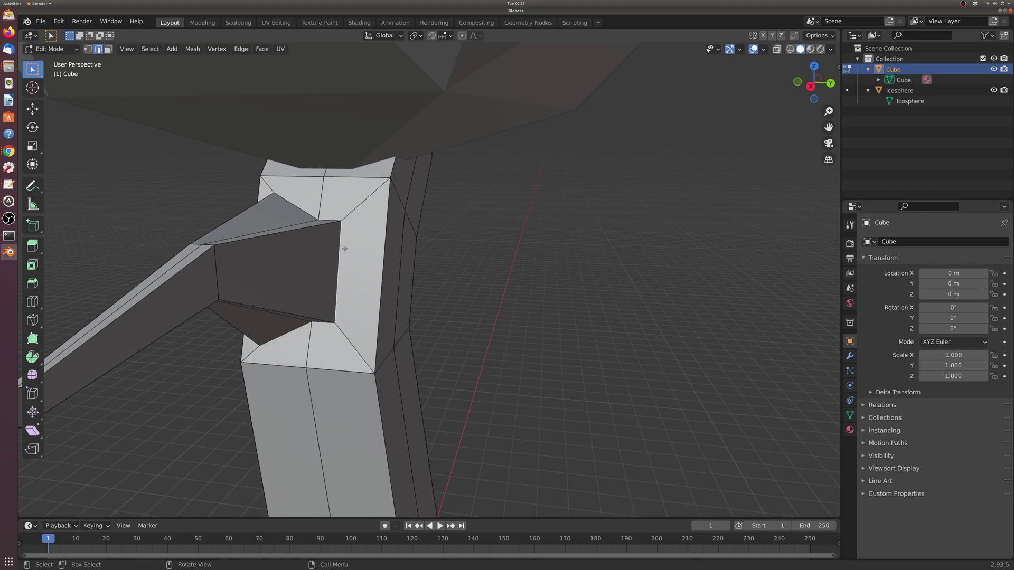
key("g")
key("g")
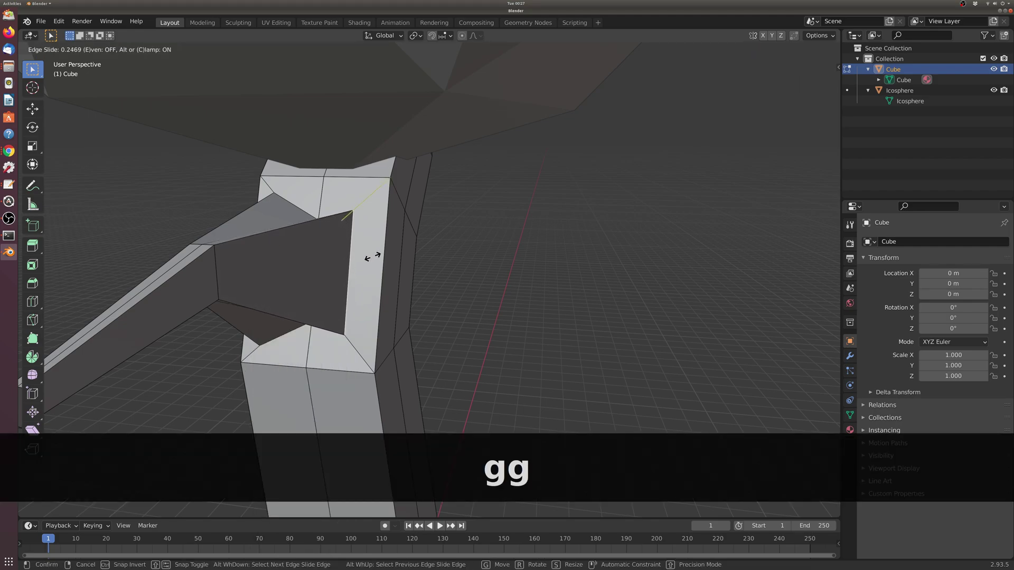
- Vertex-slide the middle vertex under the branch's base down its edge to the trunk's edge loop below
middle_click_drag(383, 337, 376, 322)
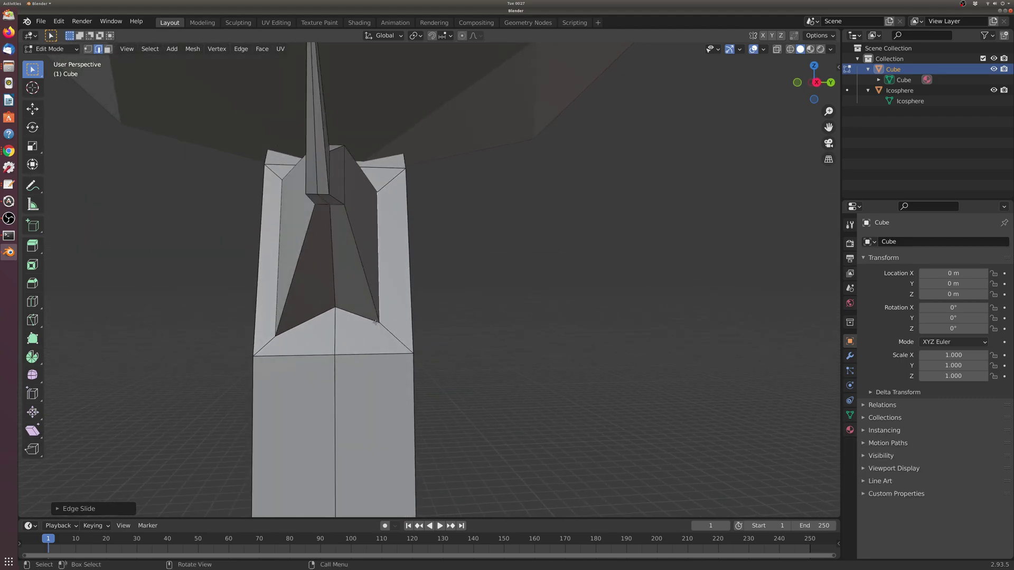
key("1")
left_click(338, 308)
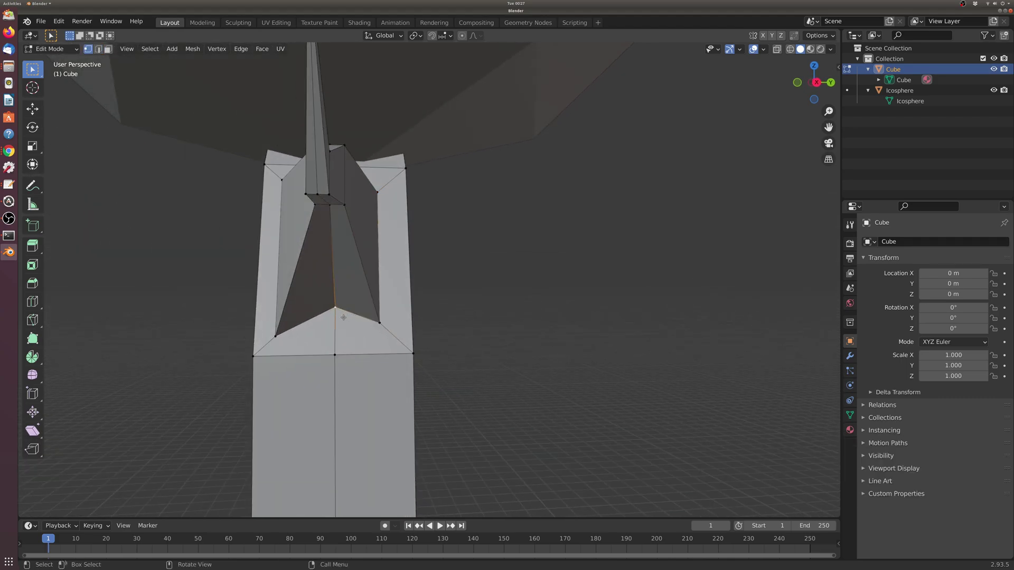
key("g")
key("g")
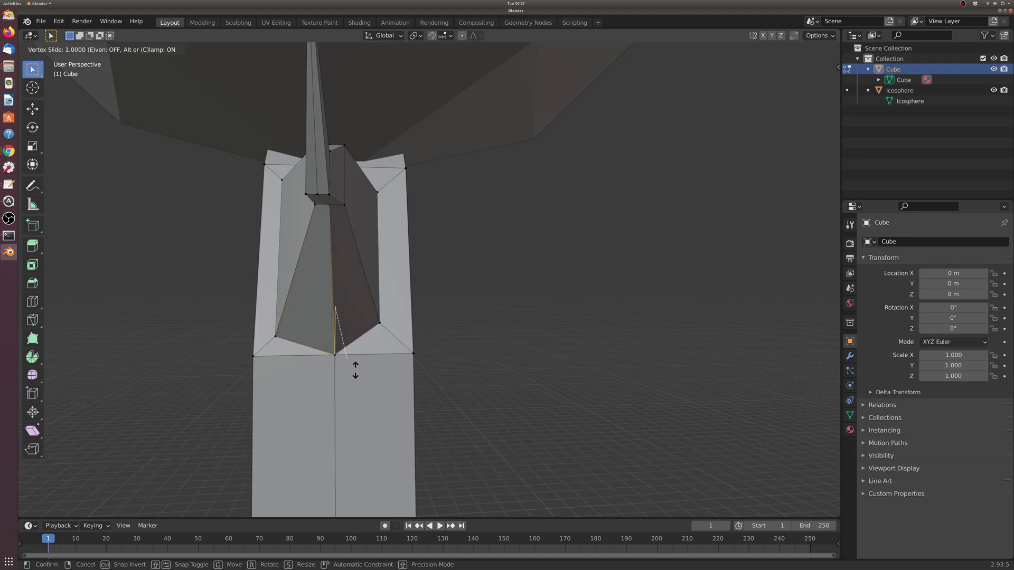
left_click(350, 348)
- Examine the whole tree from several sides, checking the trunk, the side branch and the ico sphere crown
middle_click_drag(351, 348, 436, 261)
scroll(550, 323, "down", 5)
middle_click_drag(549, 323, 396, 438)
scroll(581, 331, "down", 2)
scroll(581, 331, "down", 2)
scroll(436, 493, "up", 4)
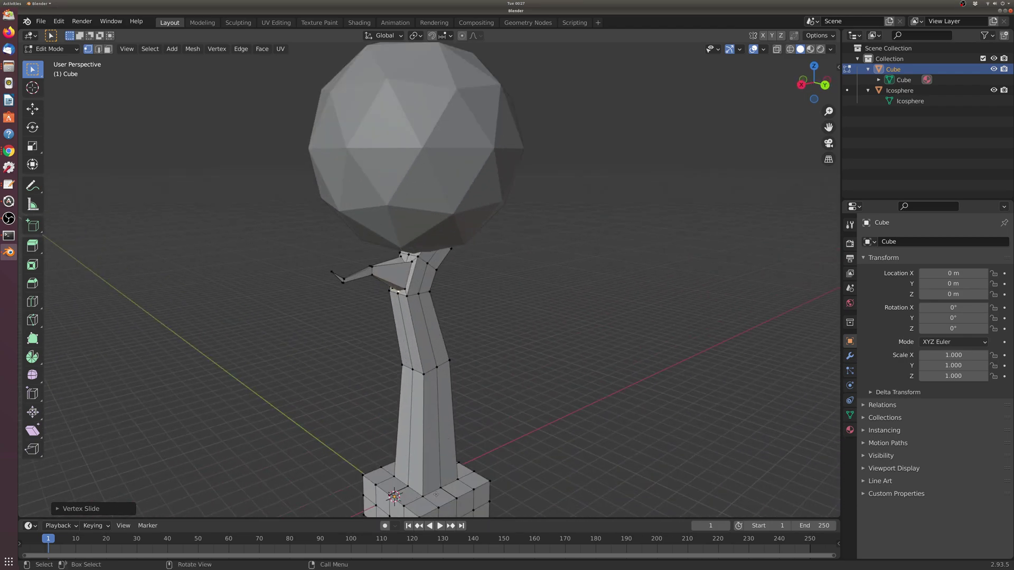
middle_click_drag(474, 470, 463, 405)
scroll(463, 405, "down", 3)
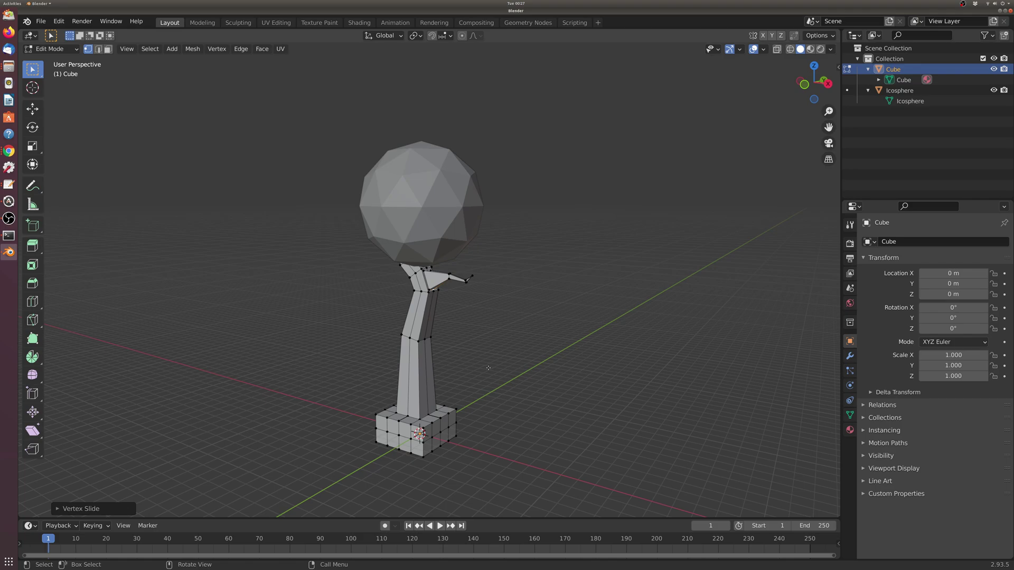
middle_click_drag(488, 369, 499, 374)
scroll(499, 374, "up", 3)
scroll(507, 378, "down", 2)
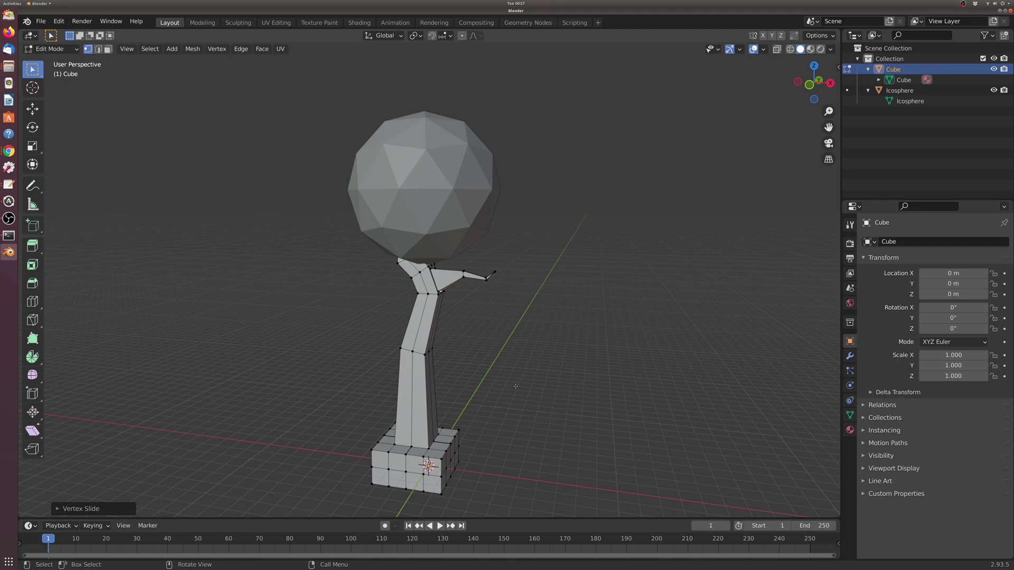
middle_click_drag(452, 331, 446, 201)
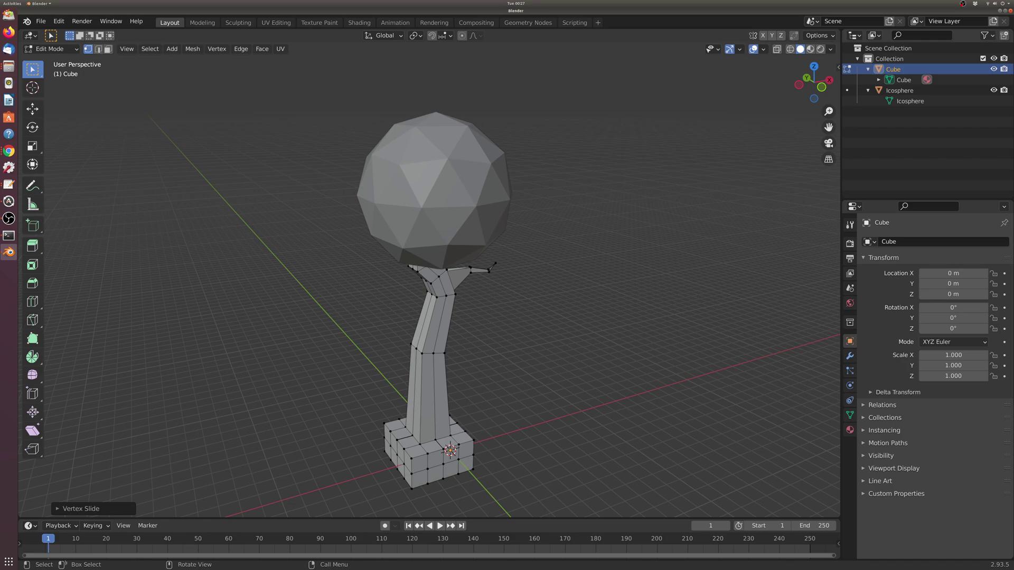
middle_click_drag(478, 459, 525, 460)
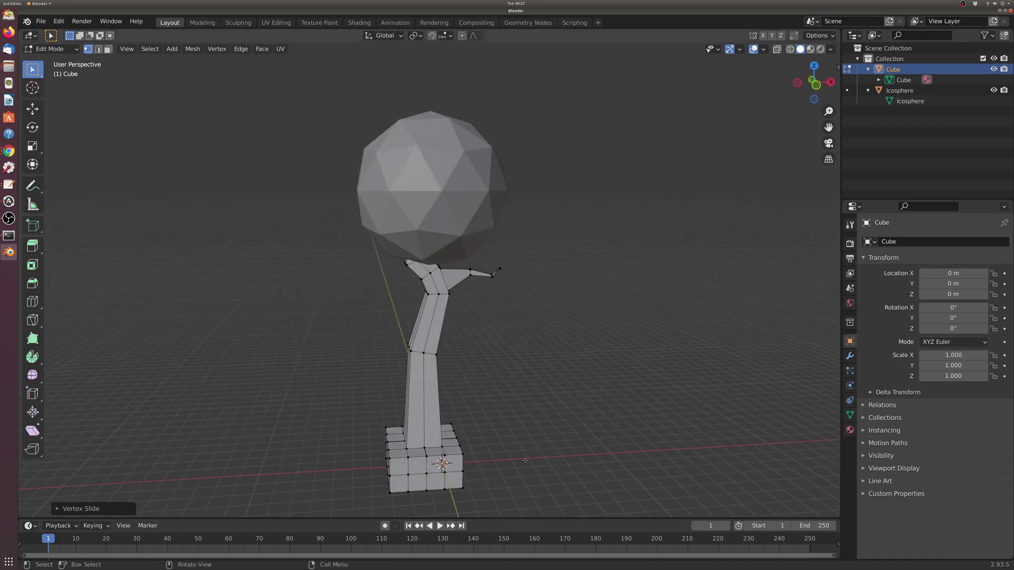
- Review the Wavefront (.obj) export settings, including the Geometry options, and close the export dialog without exporting
left_click(42, 22)
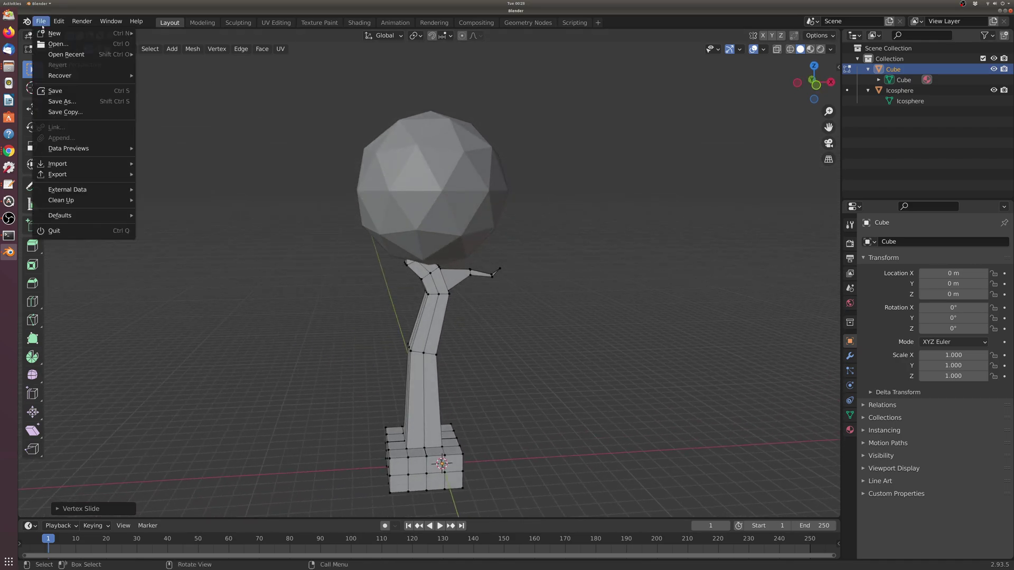
mouse_move(103, 180)
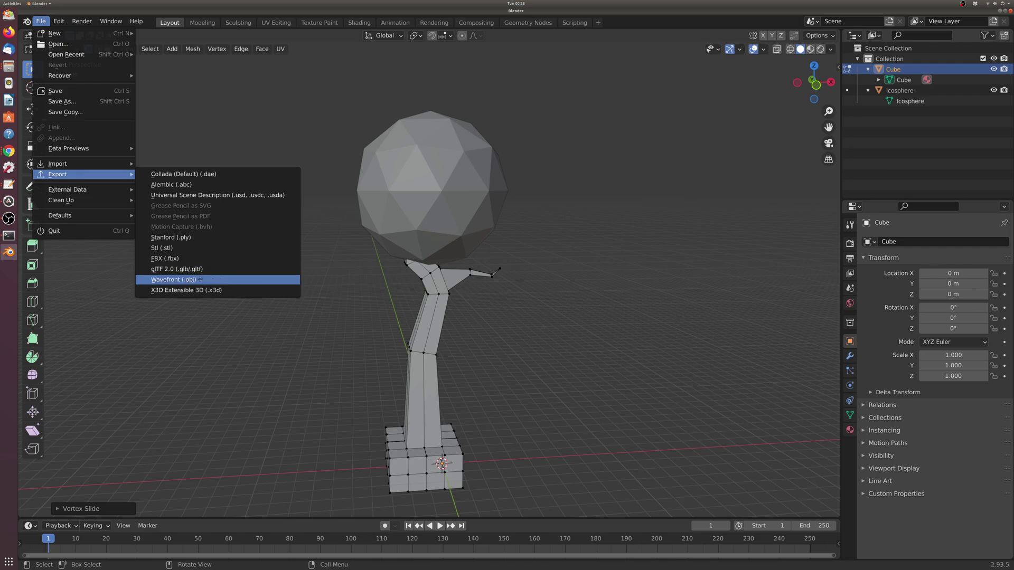
left_click(174, 280)
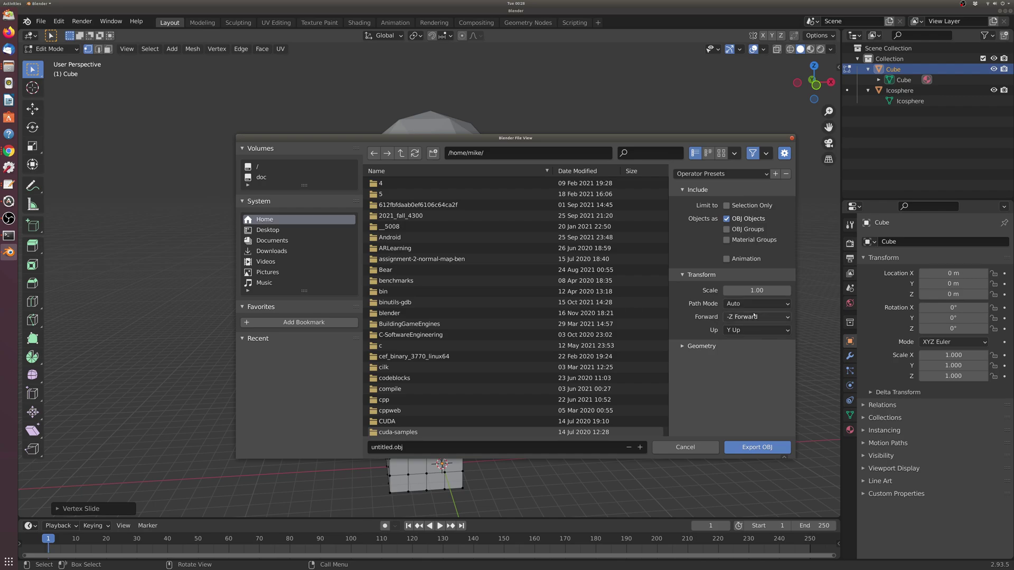
left_click(682, 347)
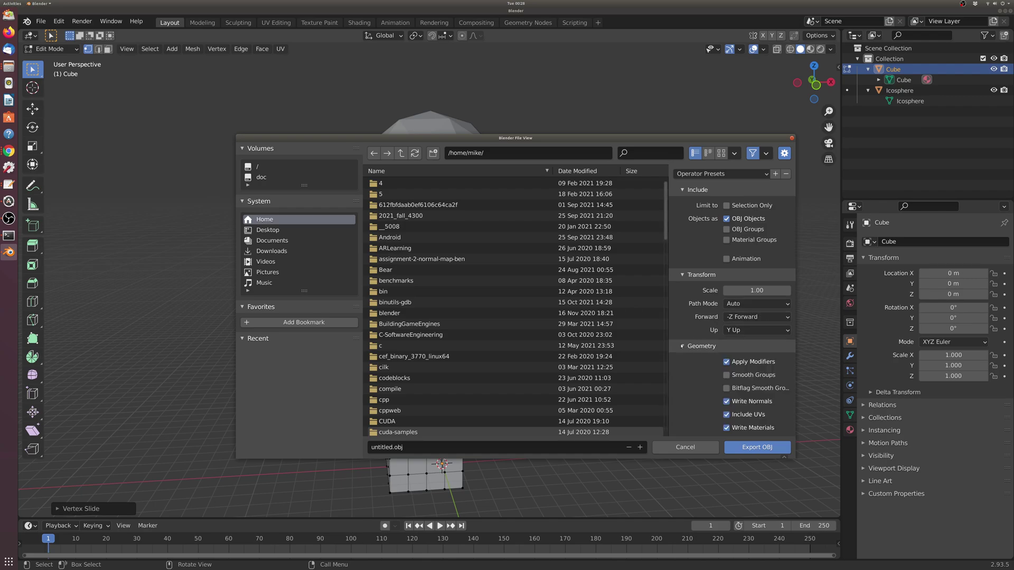
scroll(759, 378, "down", 3)
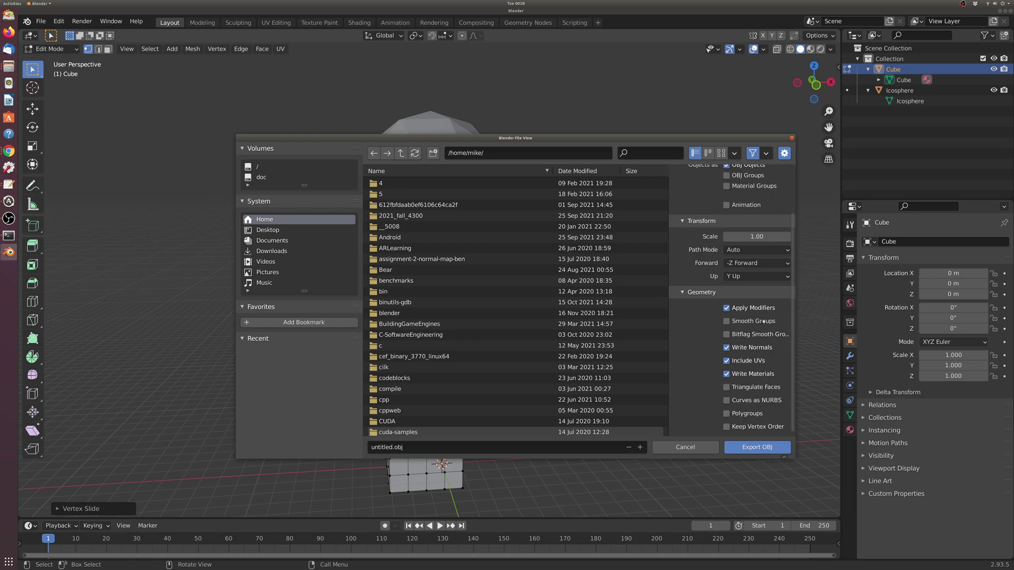
left_click(763, 291)
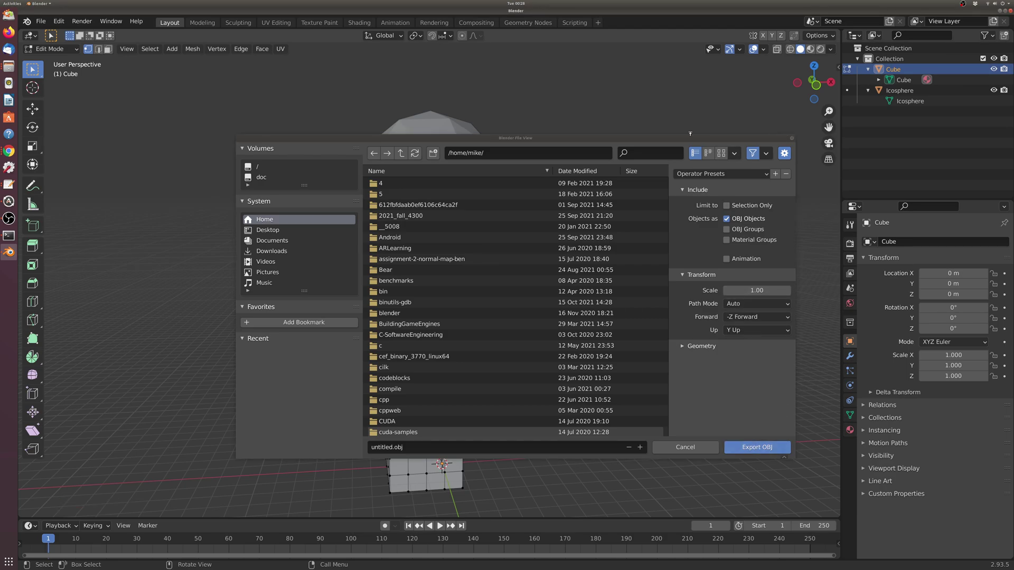
key("Escape")
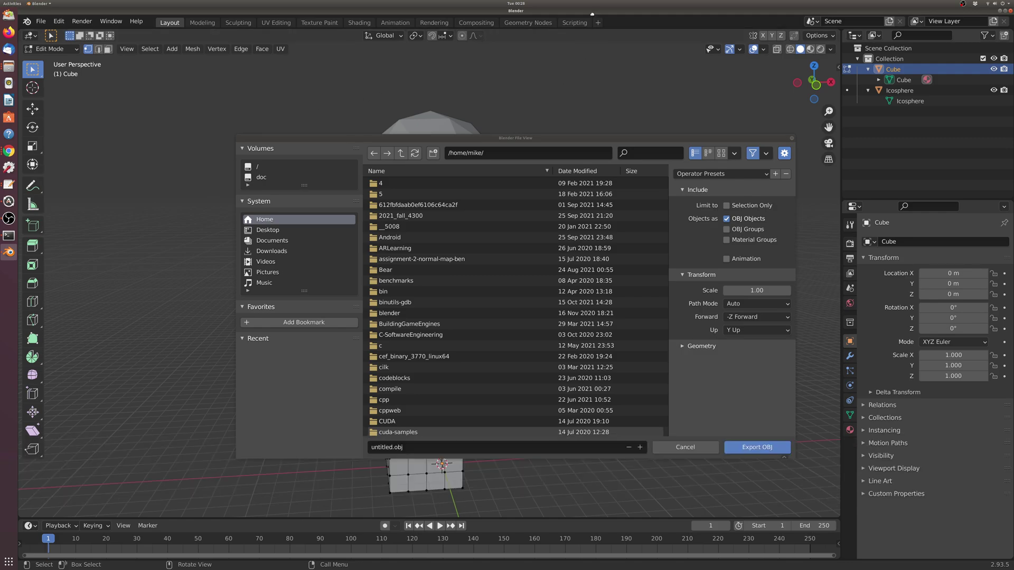
left_click(685, 447)
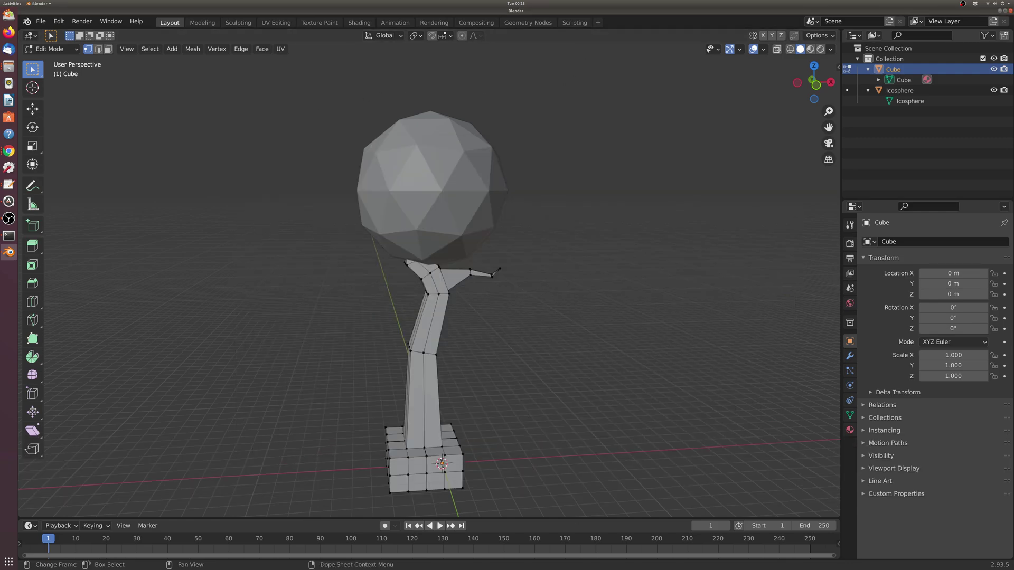